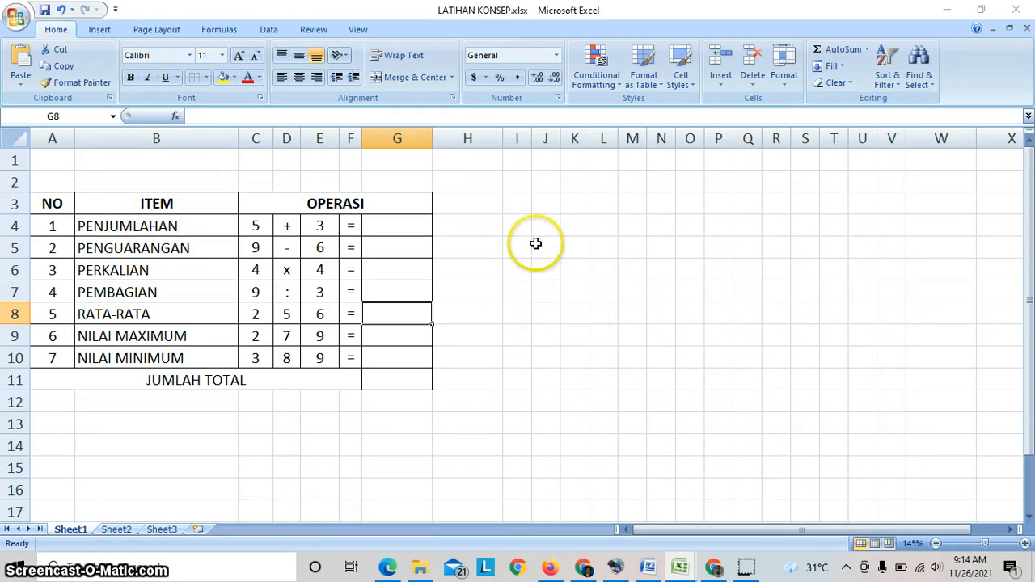
# - Apply all borders to the empty range I3:V11 beside the existing table
pyautogui.moveTo(520, 204); pyautogui.dragTo(906, 372)
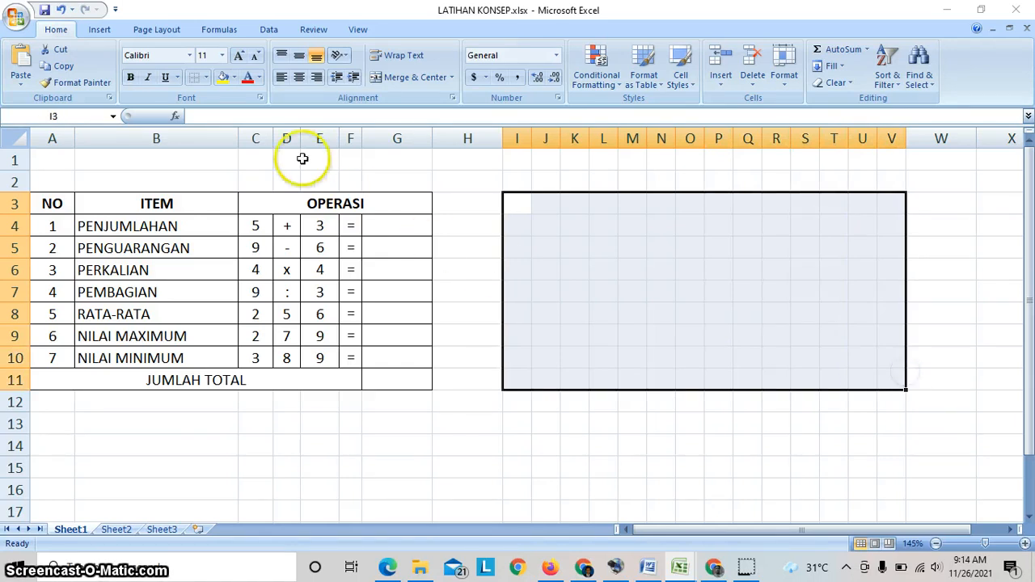
pyautogui.click(208, 78)
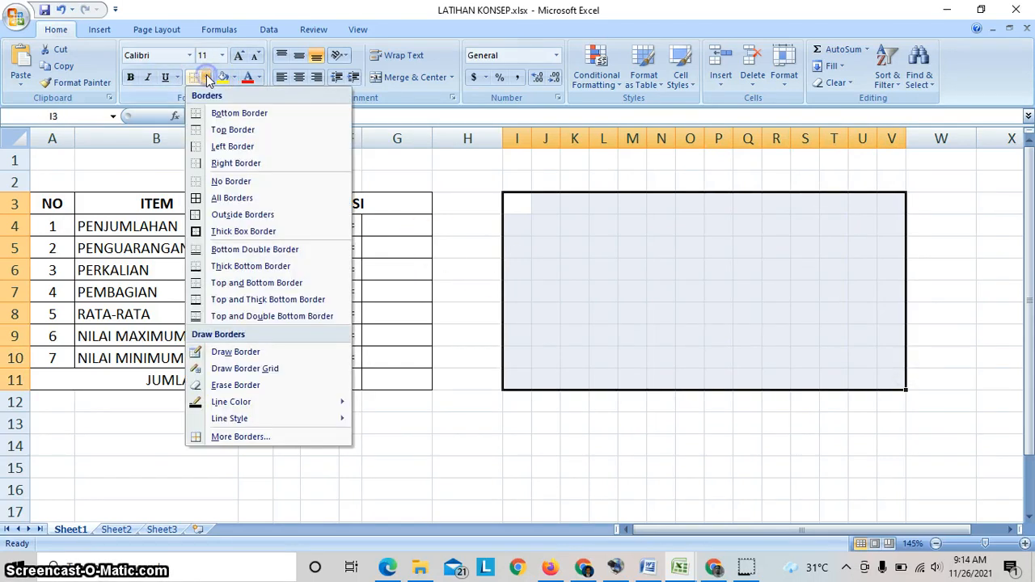
pyautogui.click(222, 197)
pyautogui.click(802, 398)
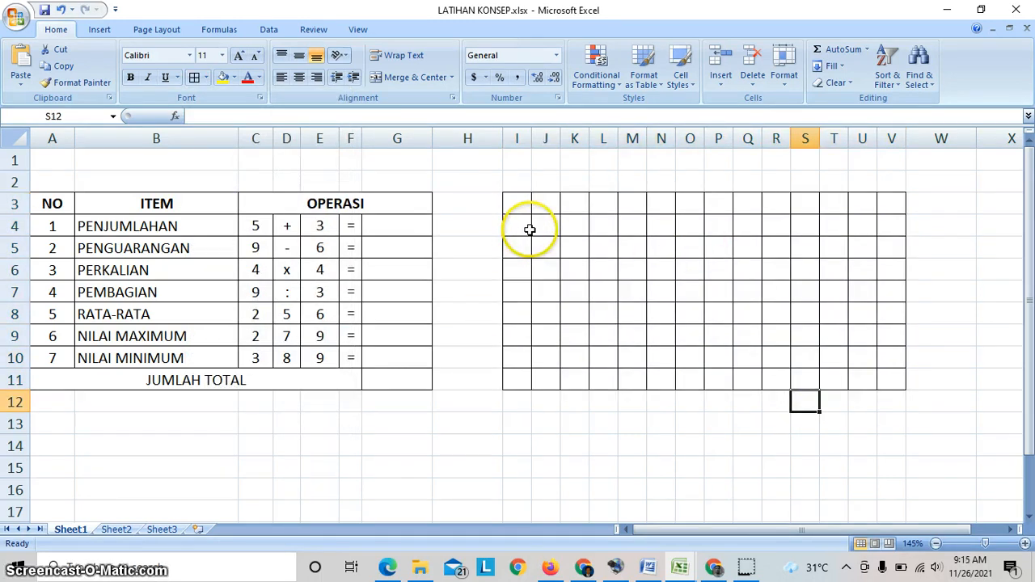
# - Merge and center cells R3:V3 in the new table's header row
pyautogui.click(340, 207)
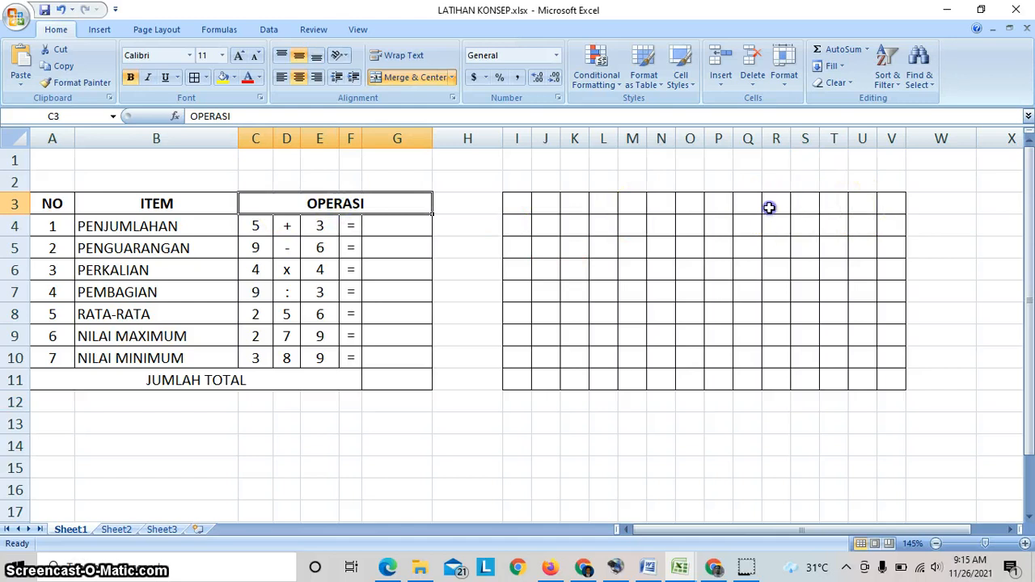
pyautogui.moveTo(773, 205); pyautogui.dragTo(895, 212)
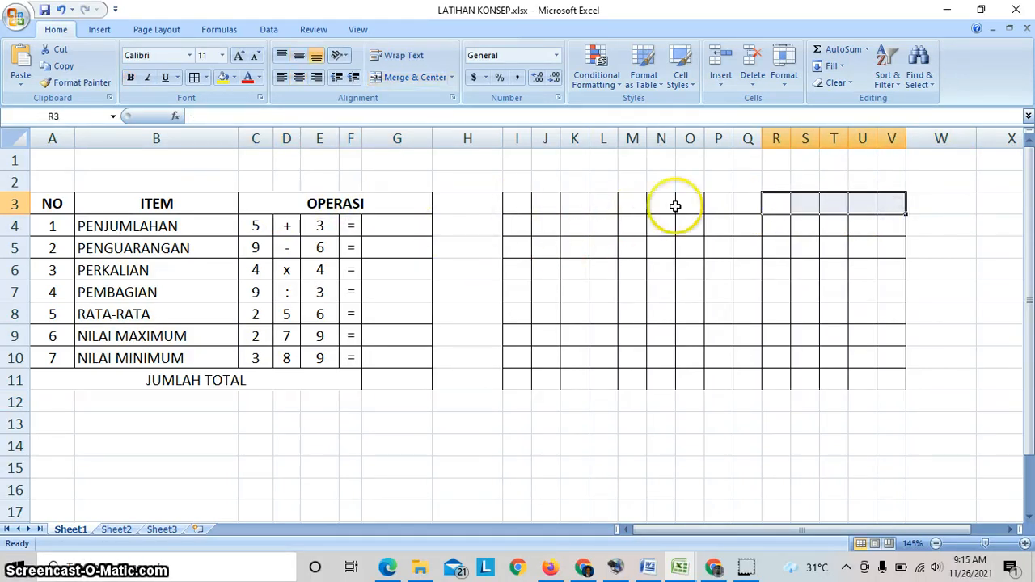
pyautogui.click(402, 83)
pyautogui.click(799, 237)
pyautogui.click(814, 211)
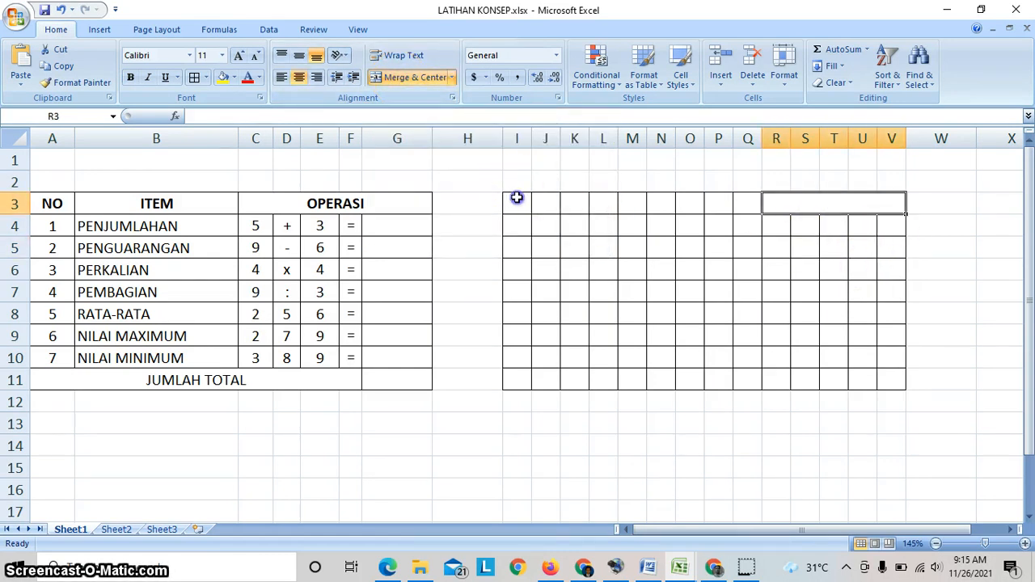
# - Add a thick outline border around the range I3:V11, leaving its inner lines thin
pyautogui.moveTo(517, 197); pyautogui.dragTo(883, 382)
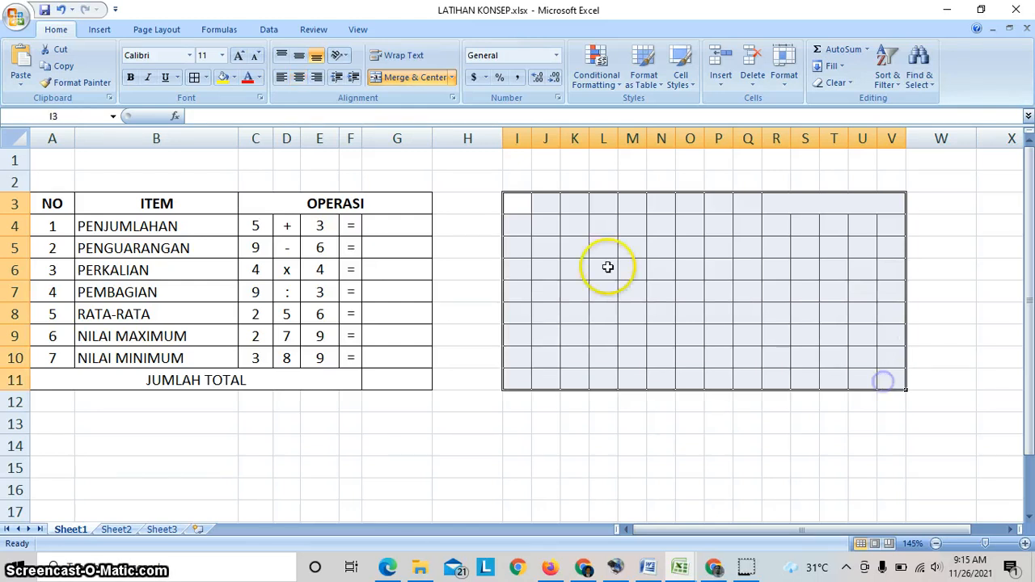
pyautogui.click(207, 78)
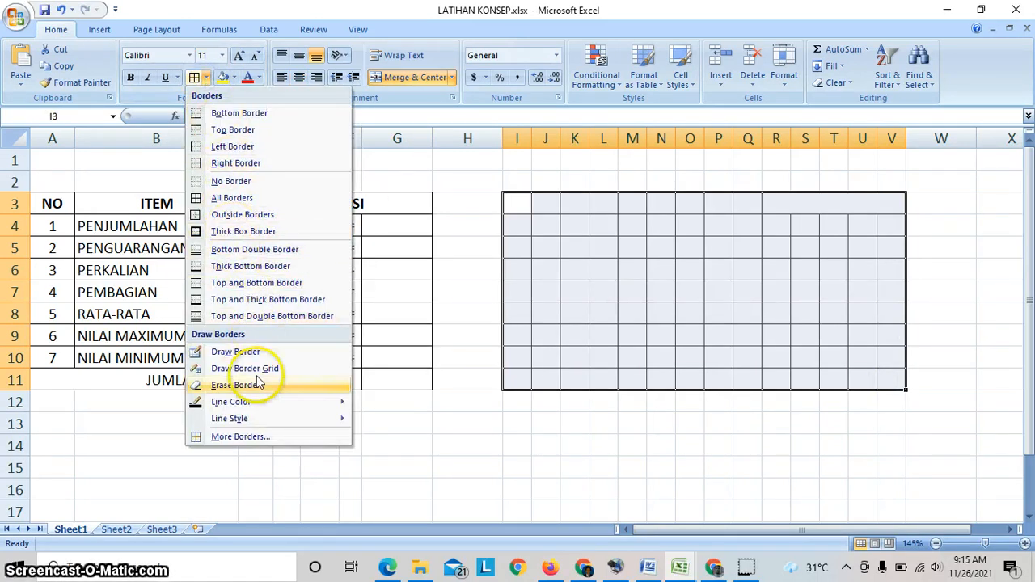
pyautogui.click(237, 437)
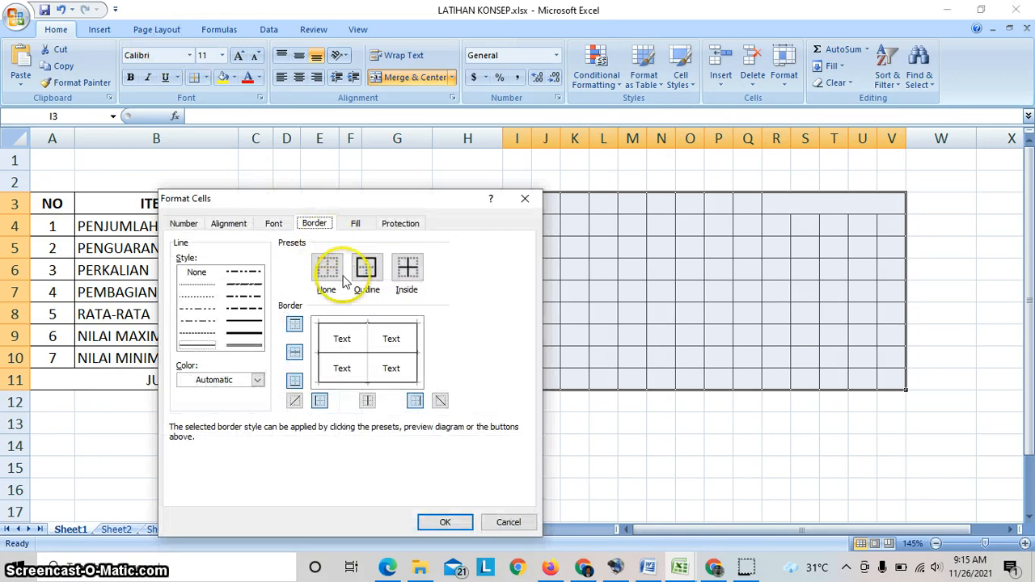
pyautogui.click(243, 333)
pyautogui.click(361, 324)
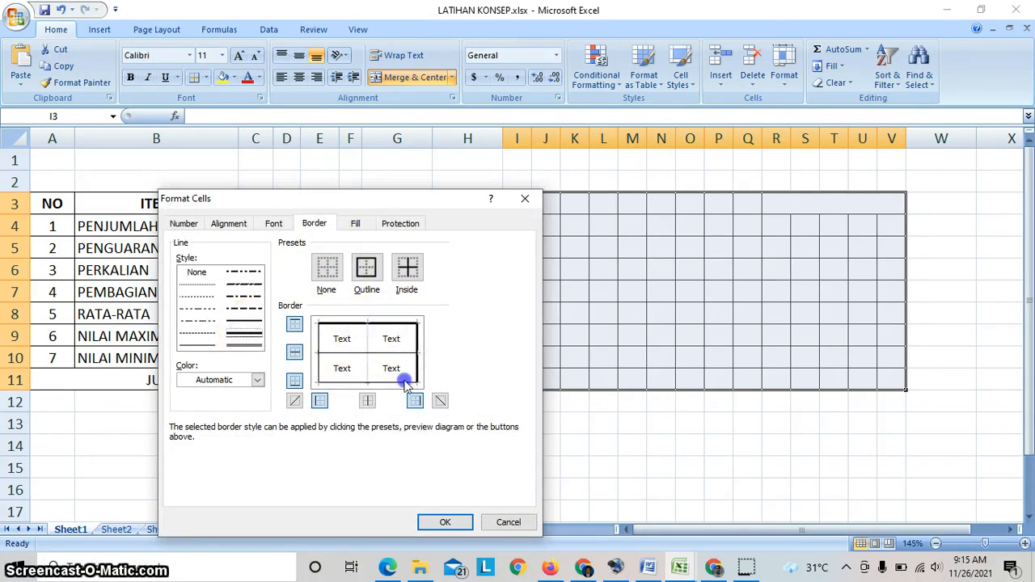
pyautogui.click(321, 371)
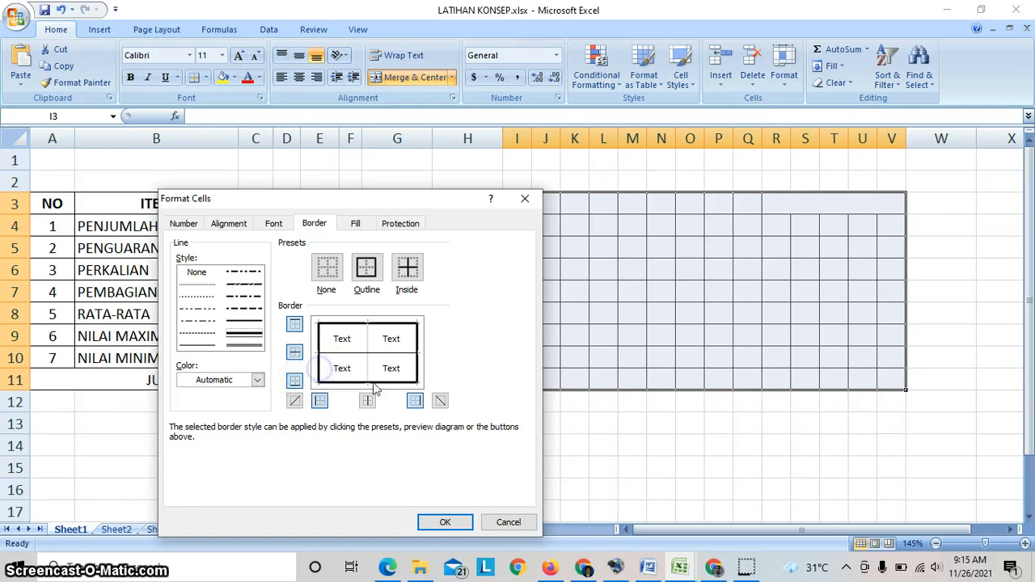
pyautogui.click(449, 522)
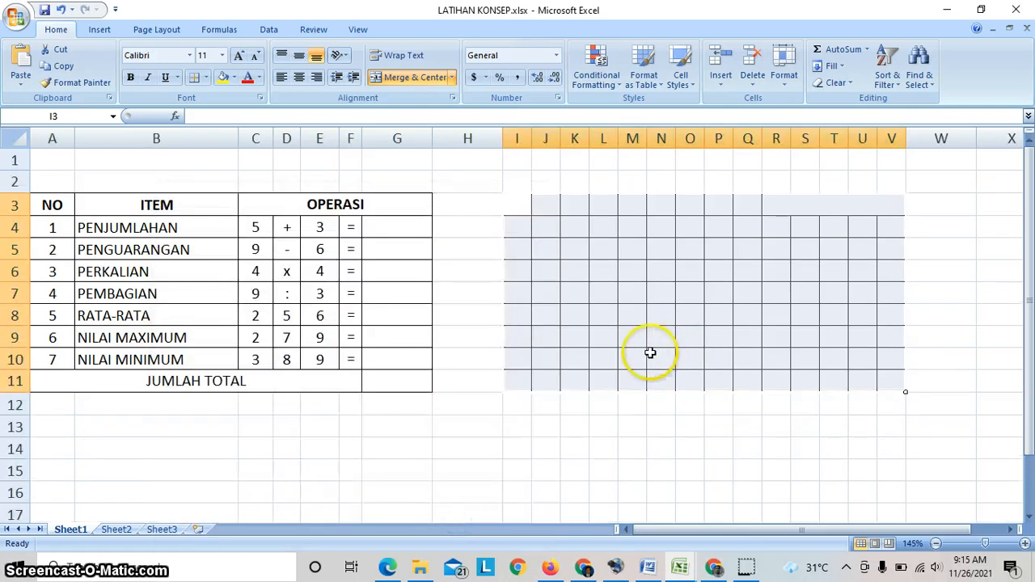
pyautogui.moveTo(522, 212); pyautogui.dragTo(647, 237)
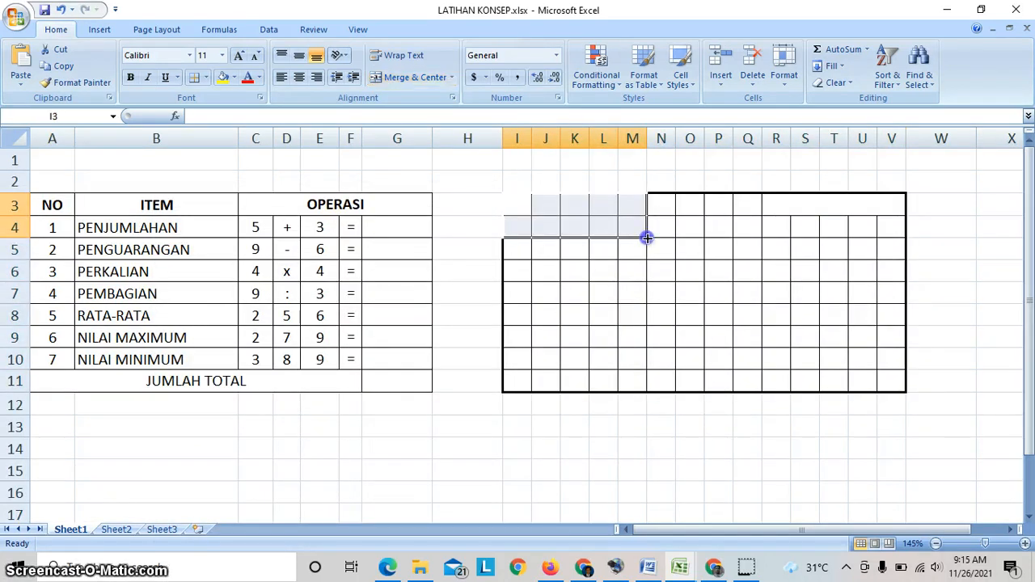
pyautogui.click(661, 338)
pyautogui.click(663, 427)
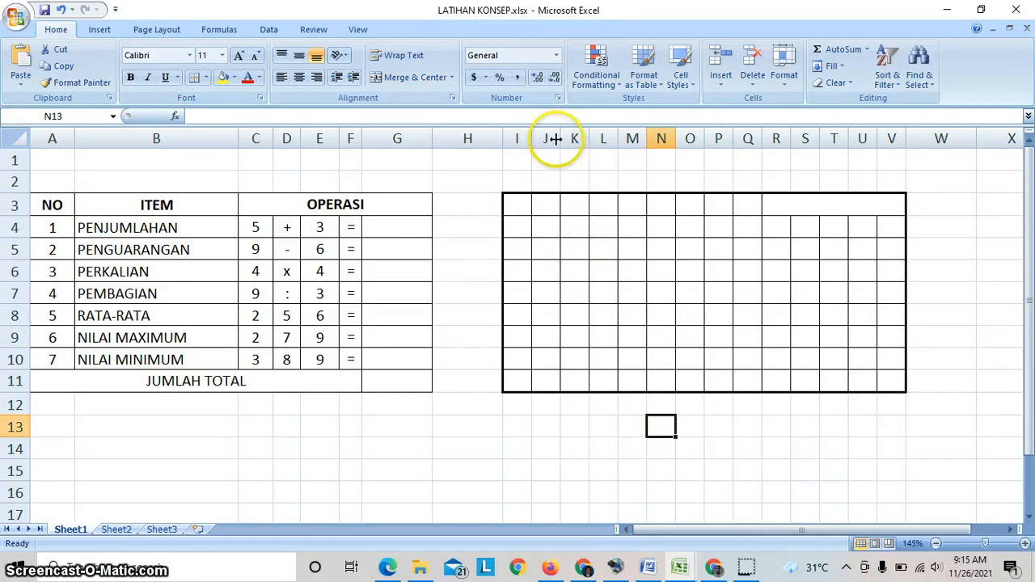
# - Widen column J of the new table to about four times the width of its neighbouring columns
pyautogui.moveTo(556, 139); pyautogui.dragTo(643, 145)
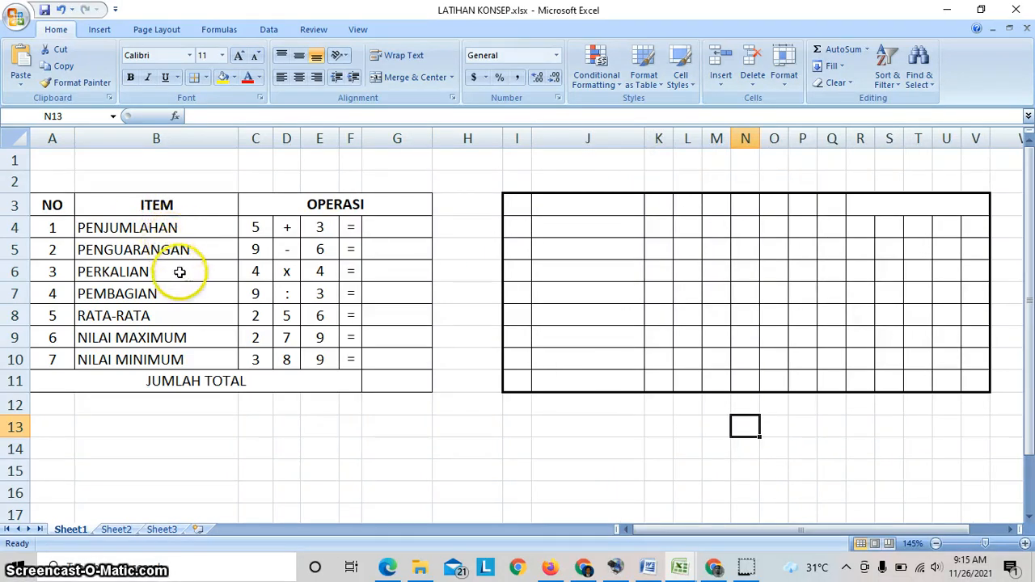
pyautogui.click(584, 225)
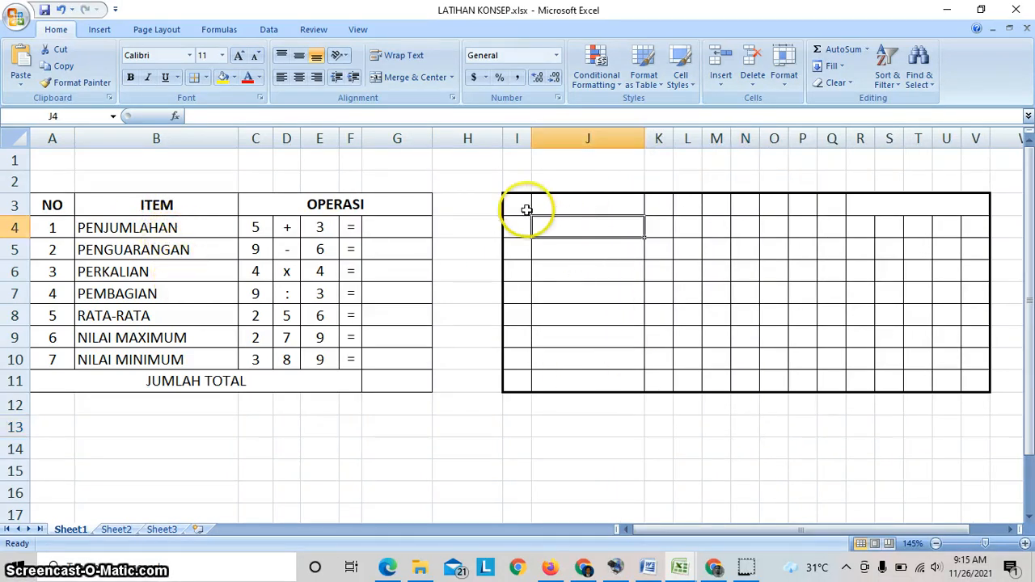
pyautogui.moveTo(526, 209); pyautogui.dragTo(881, 222)
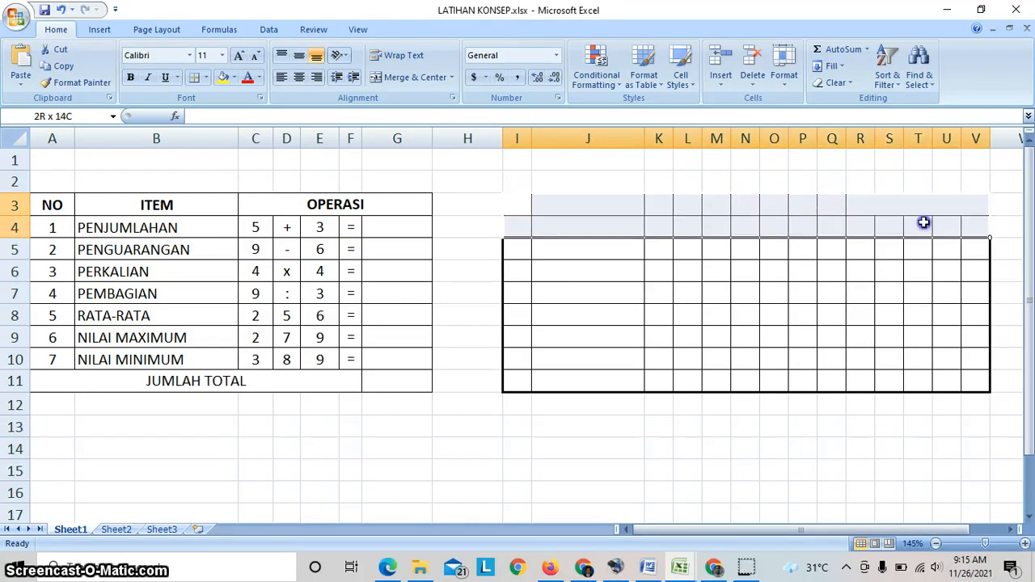
pyautogui.click(576, 327)
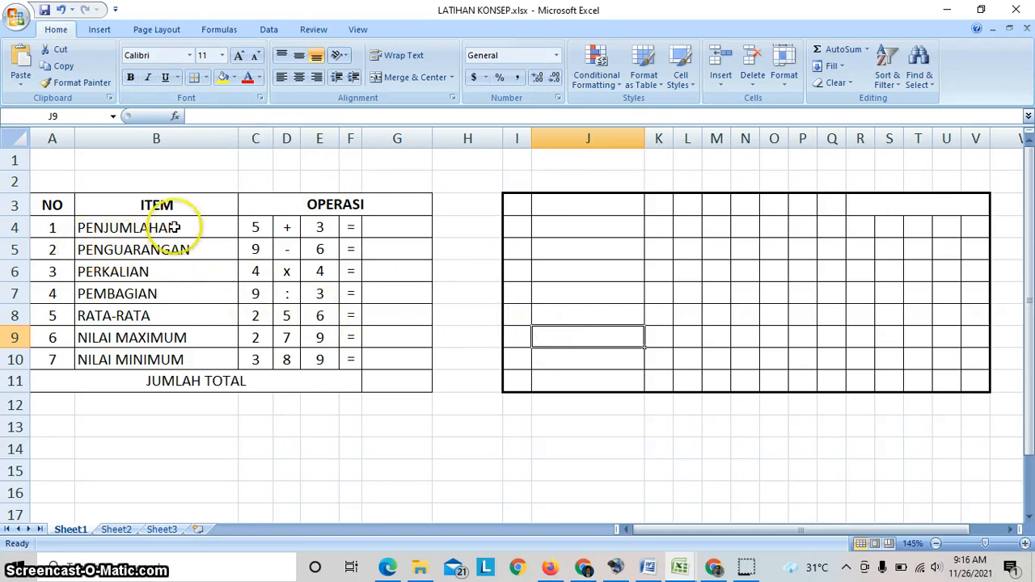
# - Number the new table's rows from 1 to 6 in cells I4 to I9
pyautogui.click(514, 230)
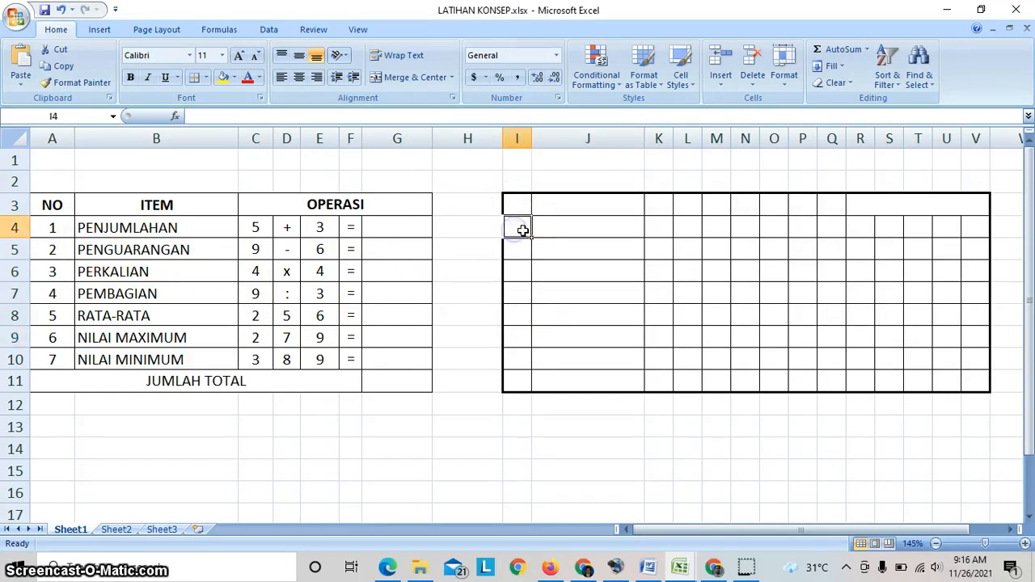
pyautogui.write('1')
pyautogui.press('Return')
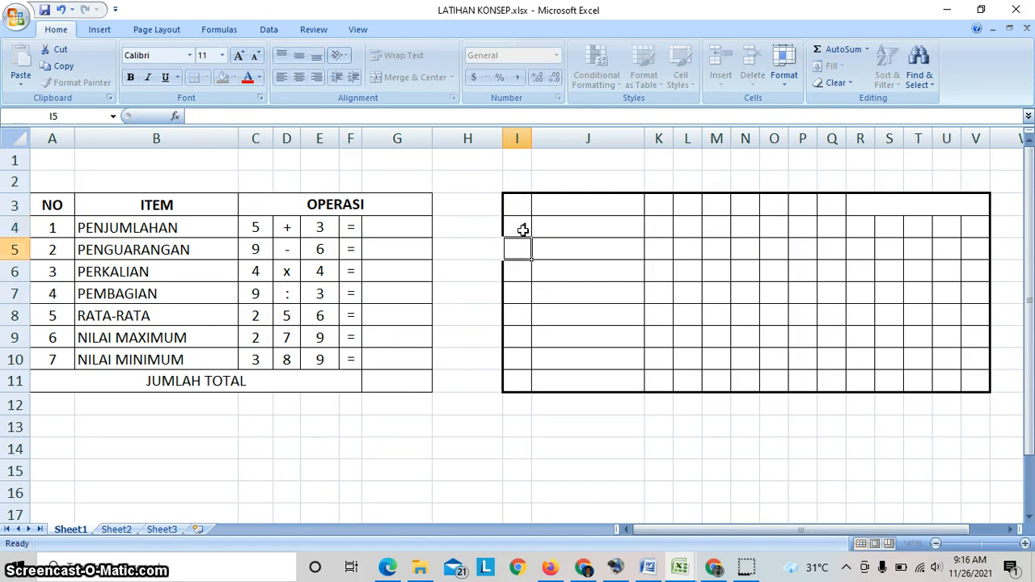
pyautogui.write('2')
pyautogui.press('Return')
pyautogui.write('3')
pyautogui.press('Return')
pyautogui.write('4')
pyautogui.press('Return')
pyautogui.write('5')
pyautogui.press('Return')
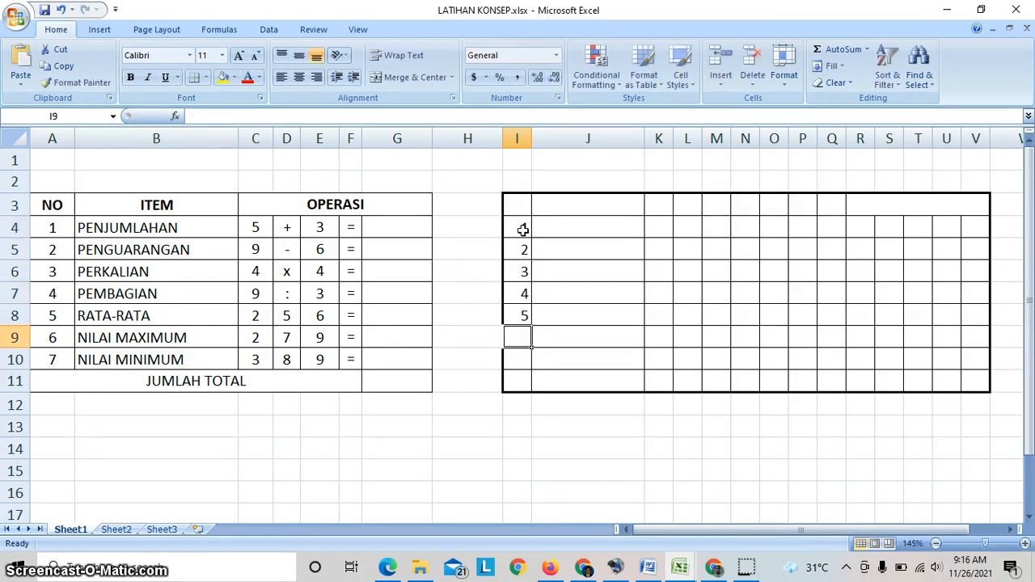
pyautogui.write('6')
pyautogui.press('Return')
pyautogui.press('Up')
pyautogui.press('Up')
pyautogui.press('Up')
pyautogui.press('Up')
pyautogui.press('Up')
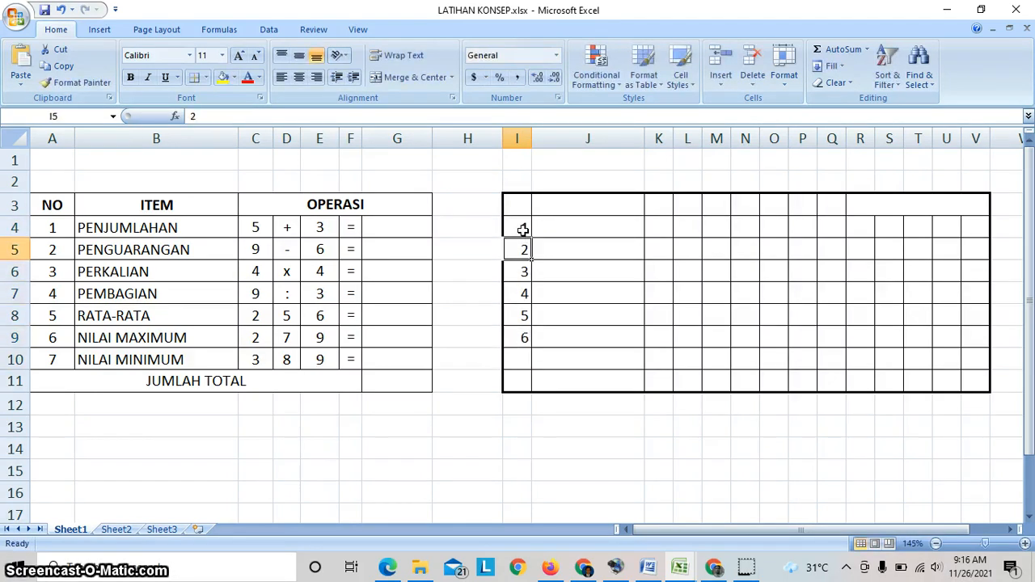
# - Clear the numbering in column I and restart it with 1 in I5 and 2 in I6
pyautogui.moveTo(527, 228)
pyautogui.mouseDown()
pyautogui.moveTo(526, 329)
pyautogui.moveTo(504, 236)
pyautogui.moveTo(511, 225)
pyautogui.mouseUp()
pyautogui.write('1')
pyautogui.press('Return')
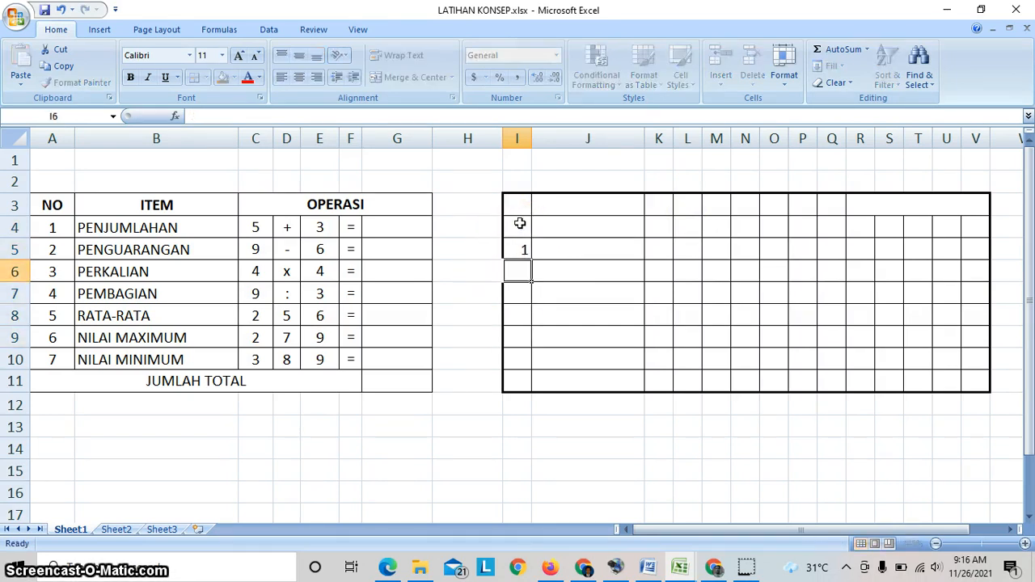
pyautogui.write('2')
pyautogui.press('Return')
pyautogui.click(555, 316)
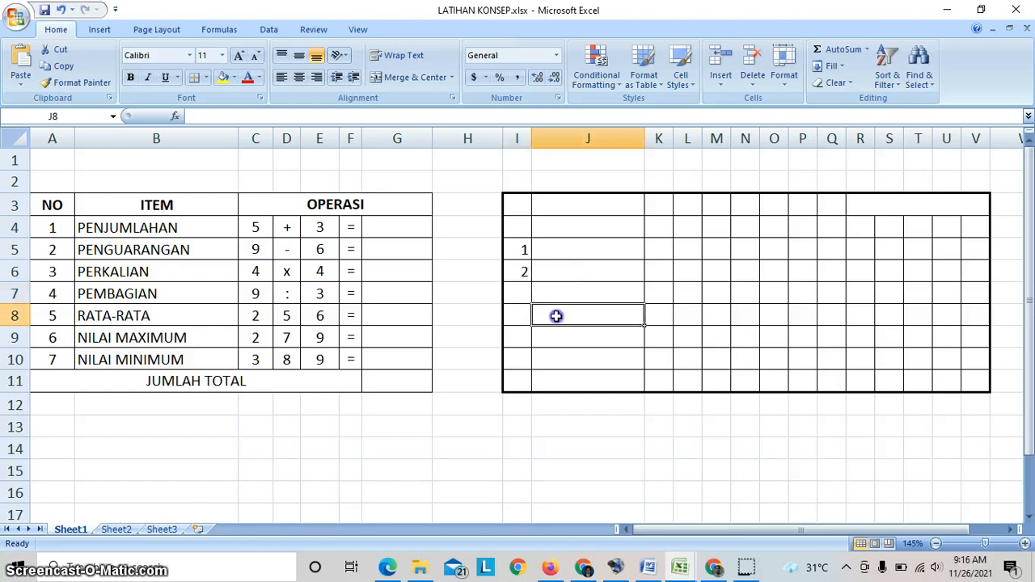
# - Fill the number series from I5:I6 down column I to row 1335
pyautogui.click(524, 245)
pyautogui.moveTo(524, 259); pyautogui.dragTo(524, 263)
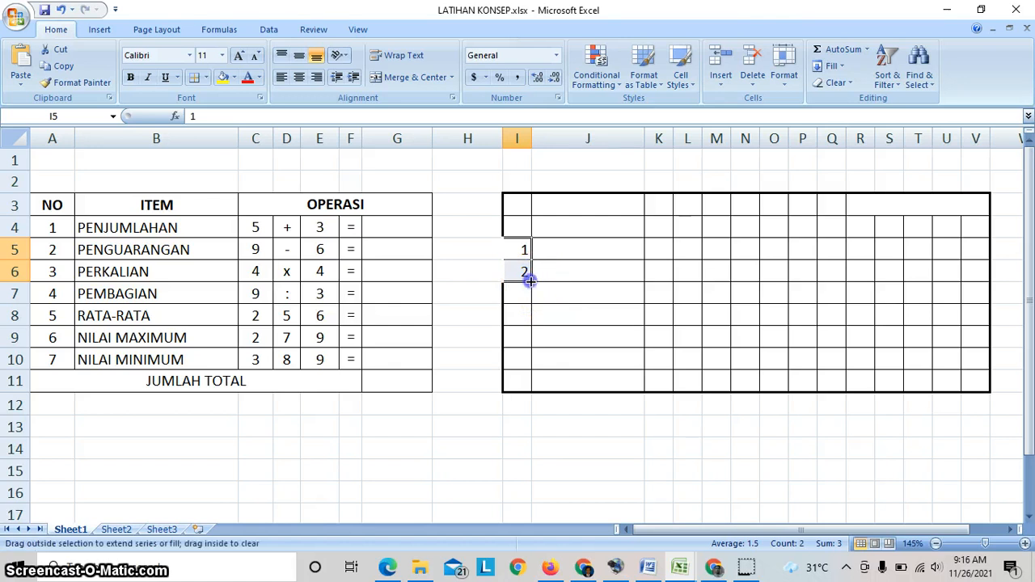
pyautogui.moveTo(533, 294); pyautogui.dragTo(523, 579)
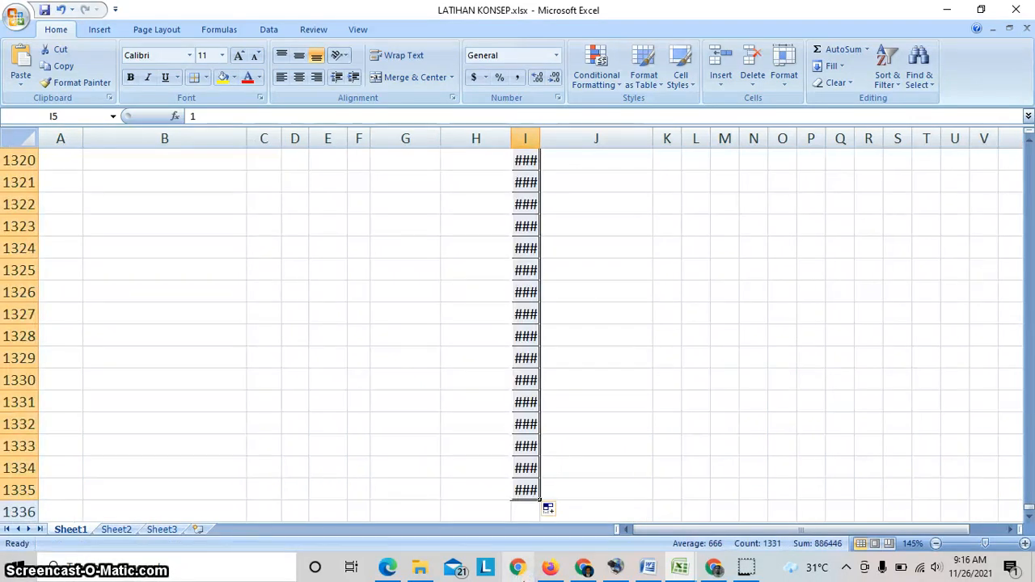
# - Widen column I to fit the four-digit numbers, and undo the widening
pyautogui.moveTo(535, 141); pyautogui.dragTo(574, 144)
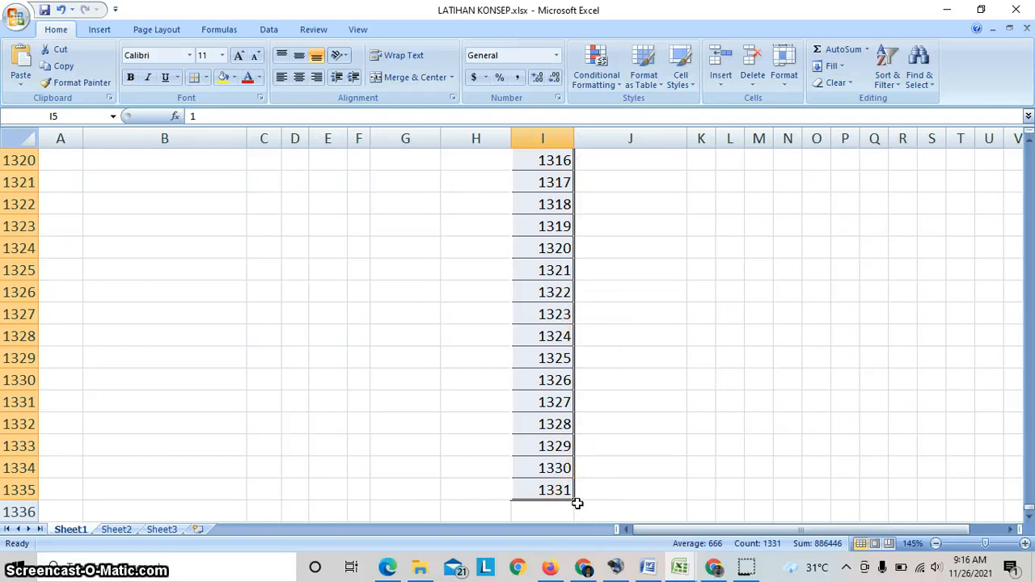
pyautogui.scroll(20, 577, 503)
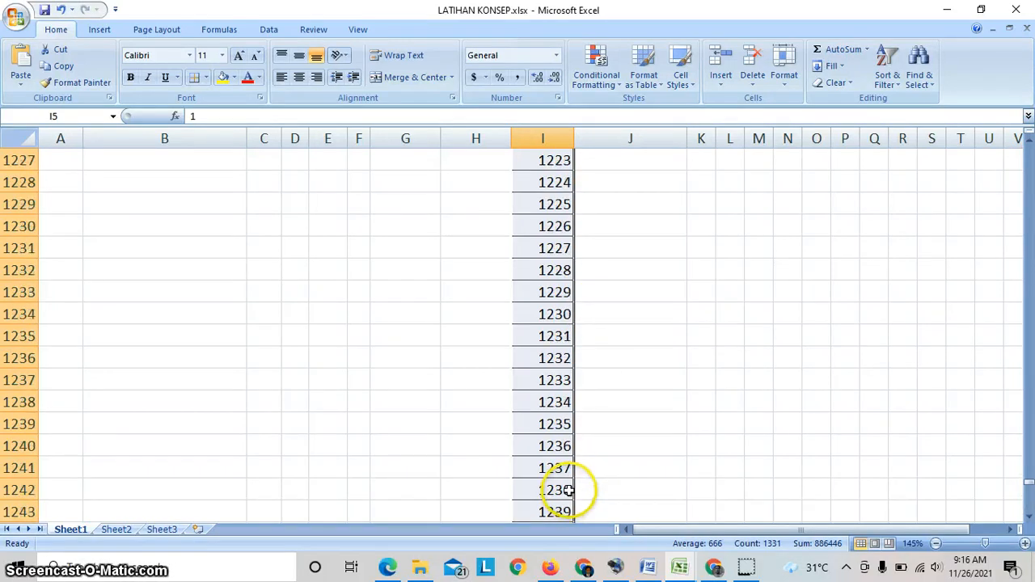
pyautogui.scroll(20, 569, 489)
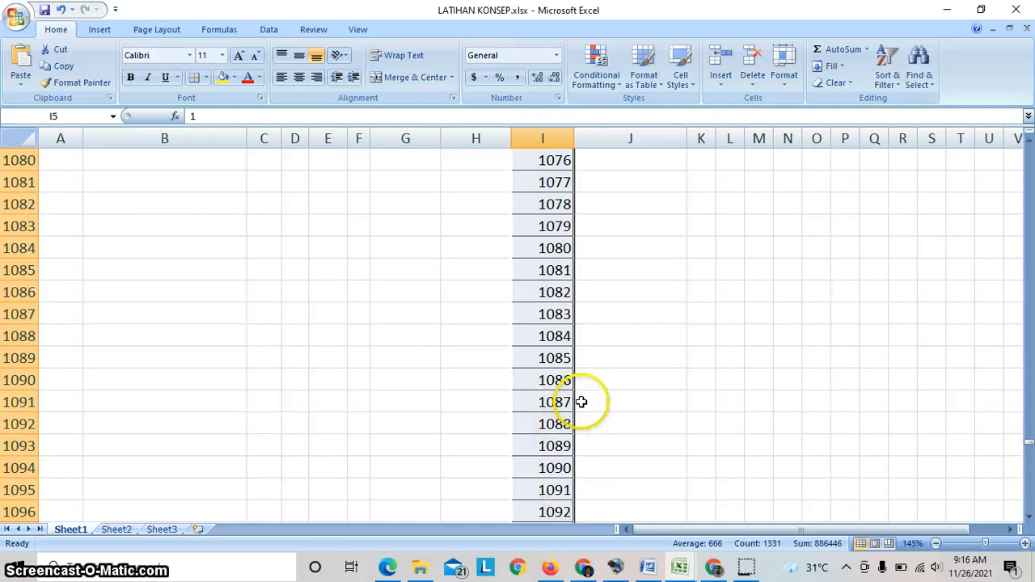
pyautogui.hotkey('ctrl', 'z')
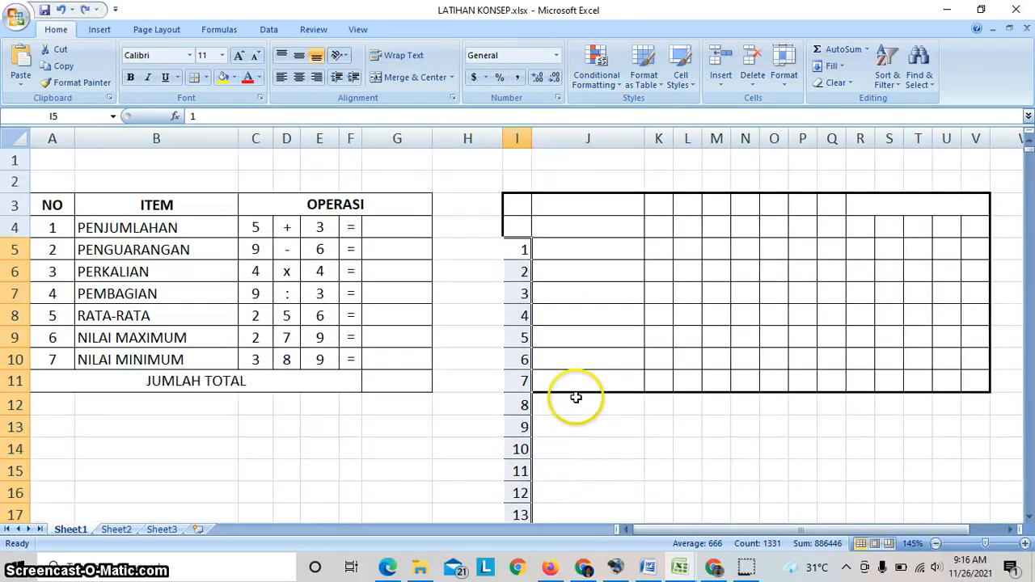
# - Delete the whole column I containing the filled number series
pyautogui.click(515, 139)
pyautogui.rightClick(523, 143)
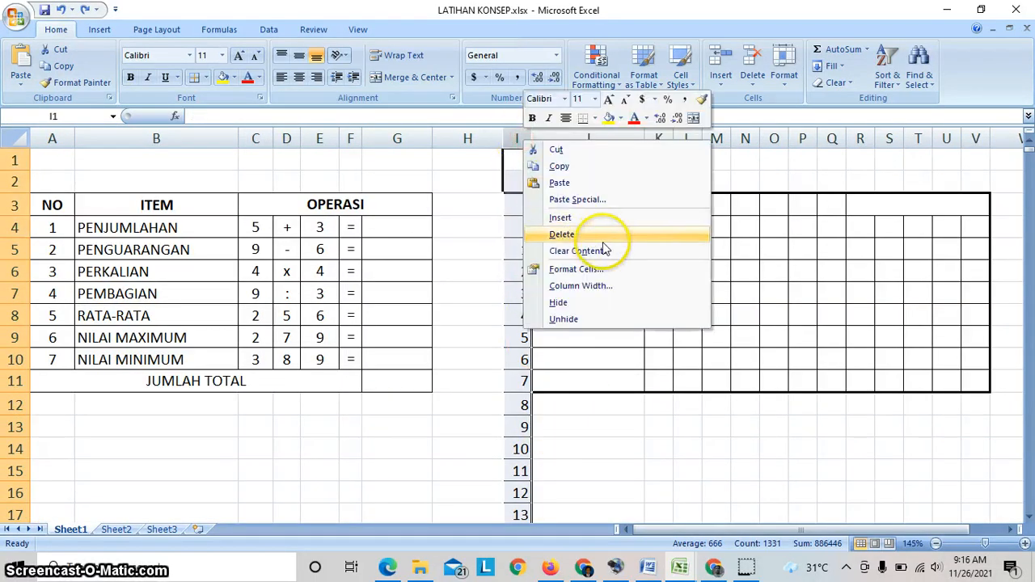
pyautogui.click(593, 236)
pyautogui.click(557, 356)
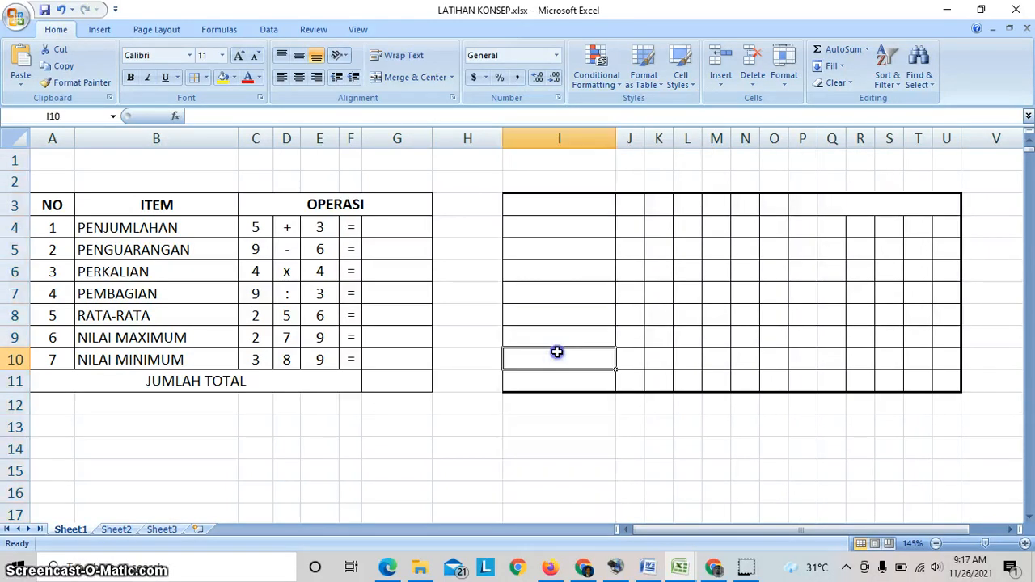
pyautogui.click(579, 456)
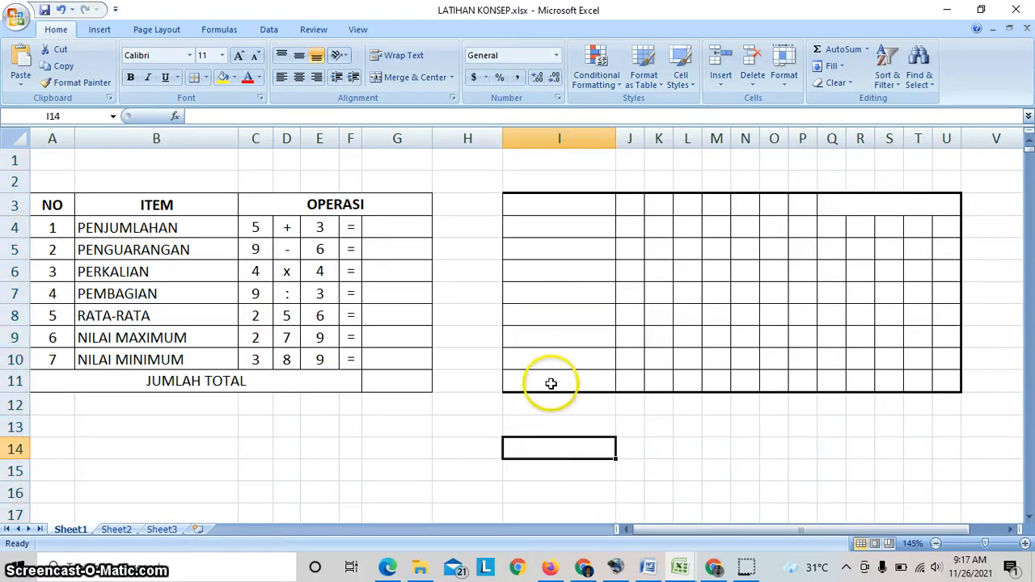
pyautogui.click(634, 137)
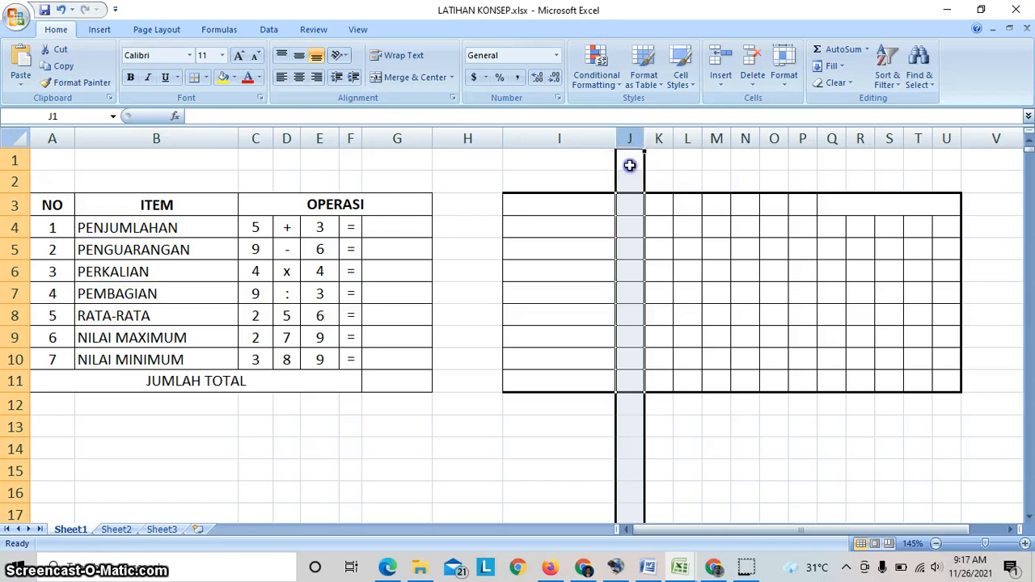
pyautogui.click(630, 189)
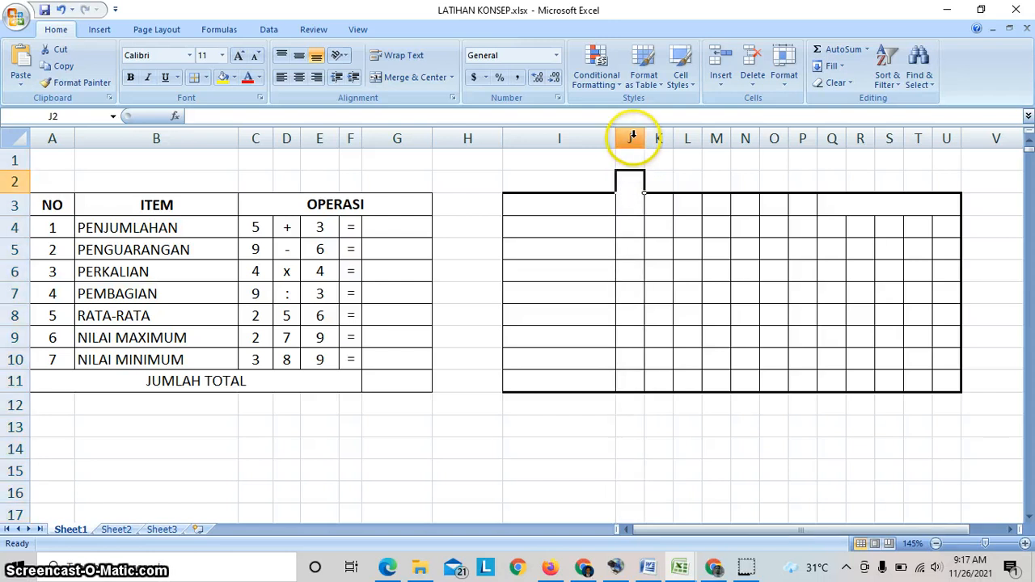
# - Delete the whole empty column J from the bordered table beside the practice table
pyautogui.click(632, 207)
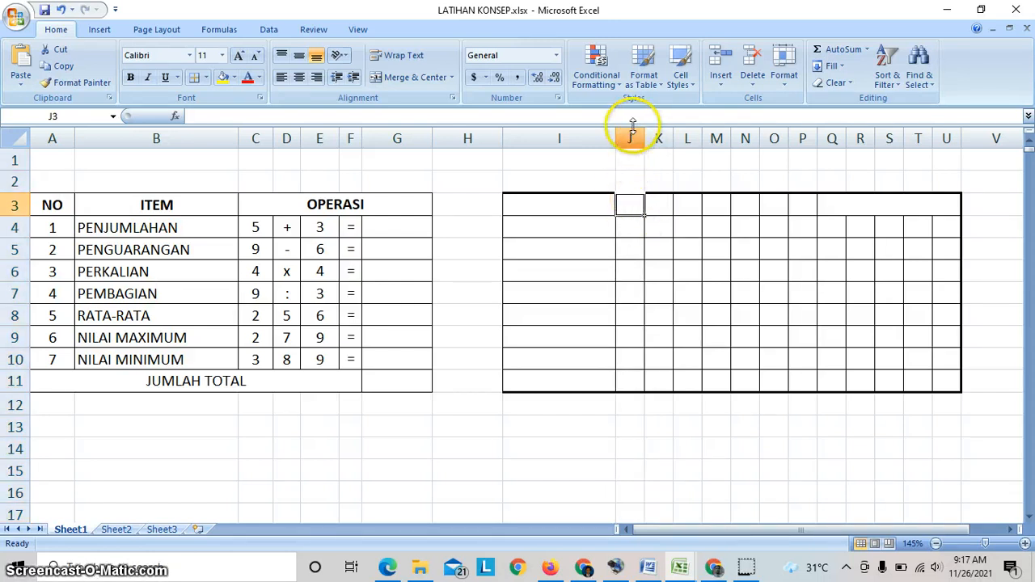
pyautogui.click(631, 138)
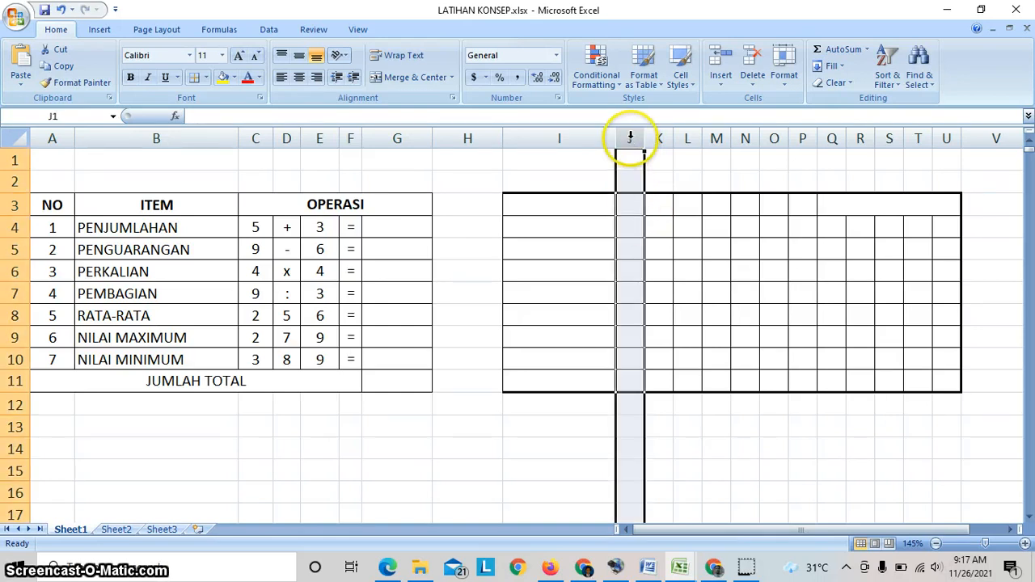
pyautogui.rightClick(630, 137)
pyautogui.click(678, 232)
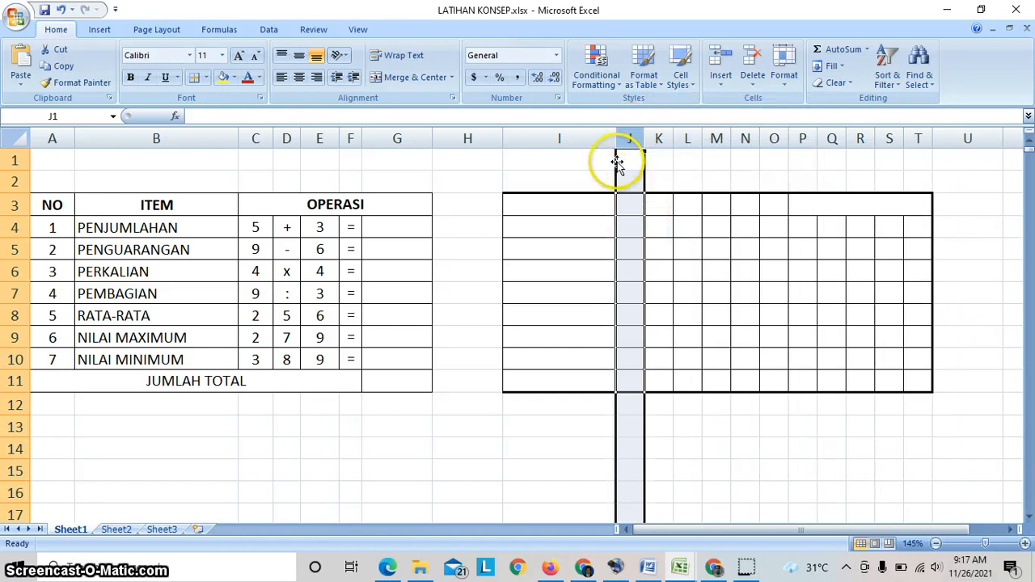
pyautogui.click(468, 422)
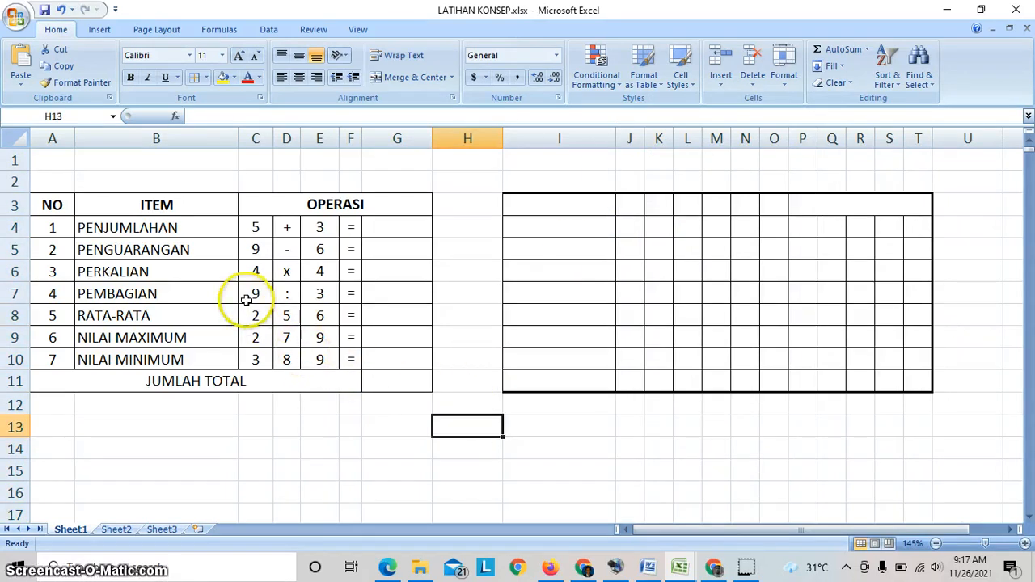
# - Review the listed items and operation numbers in the arithmetic practice table
pyautogui.click(283, 431)
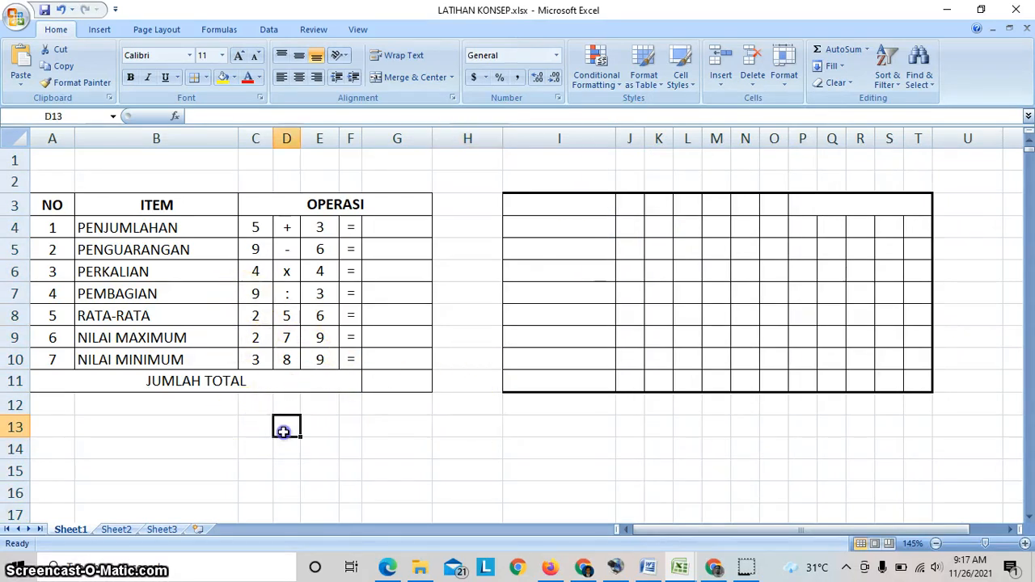
pyautogui.click(319, 449)
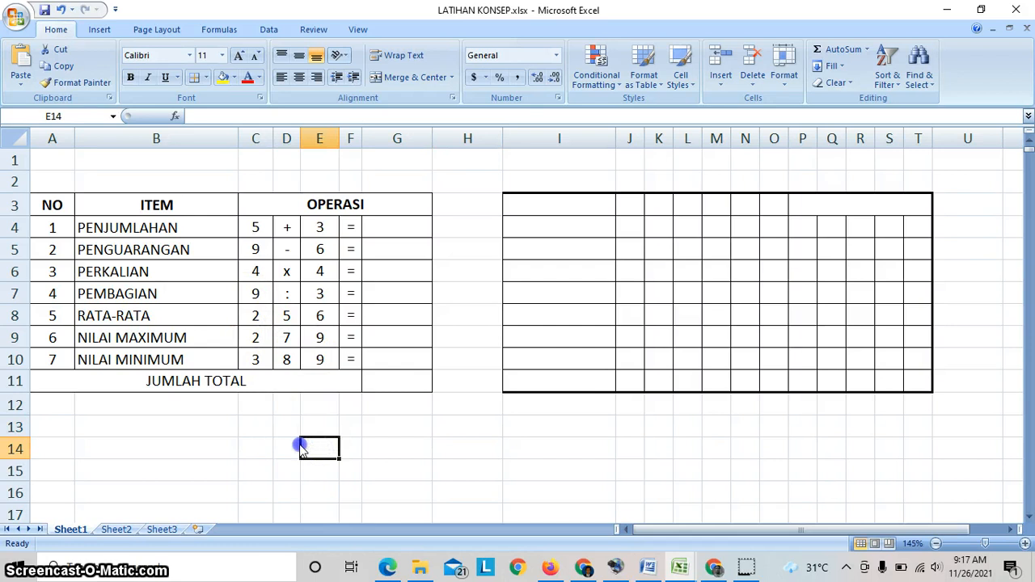
pyautogui.click(293, 427)
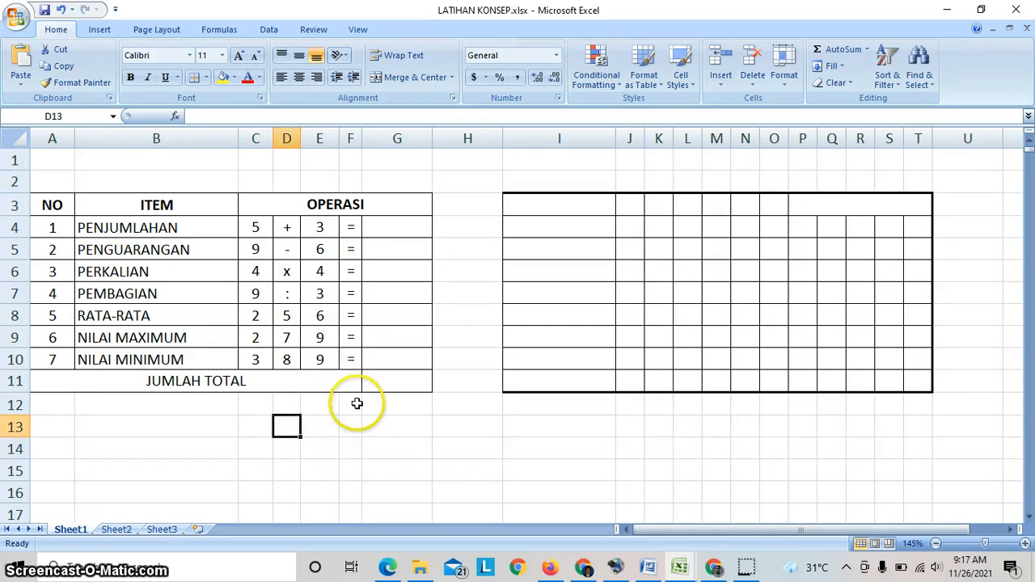
pyautogui.click(53, 161)
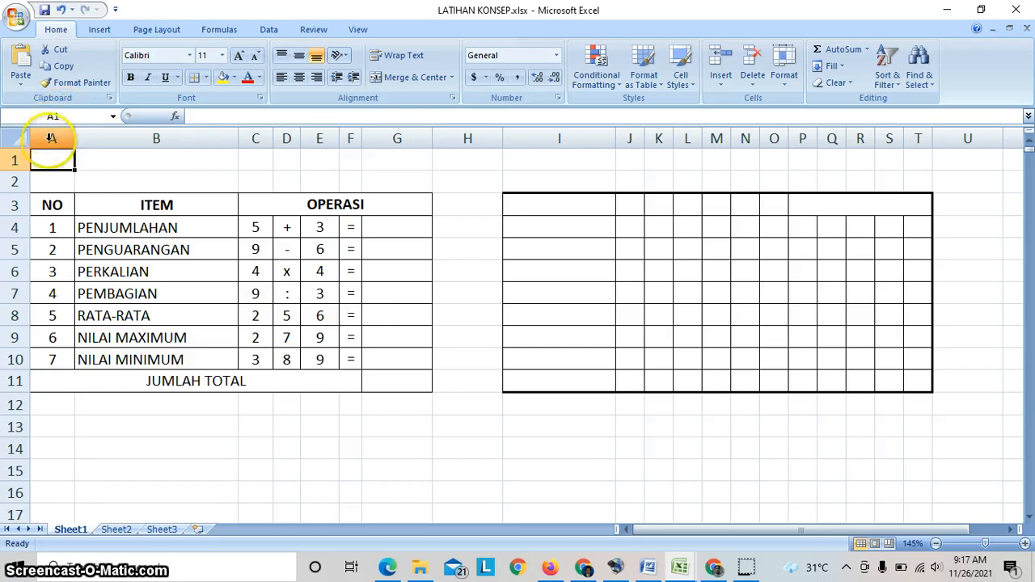
pyautogui.click(280, 317)
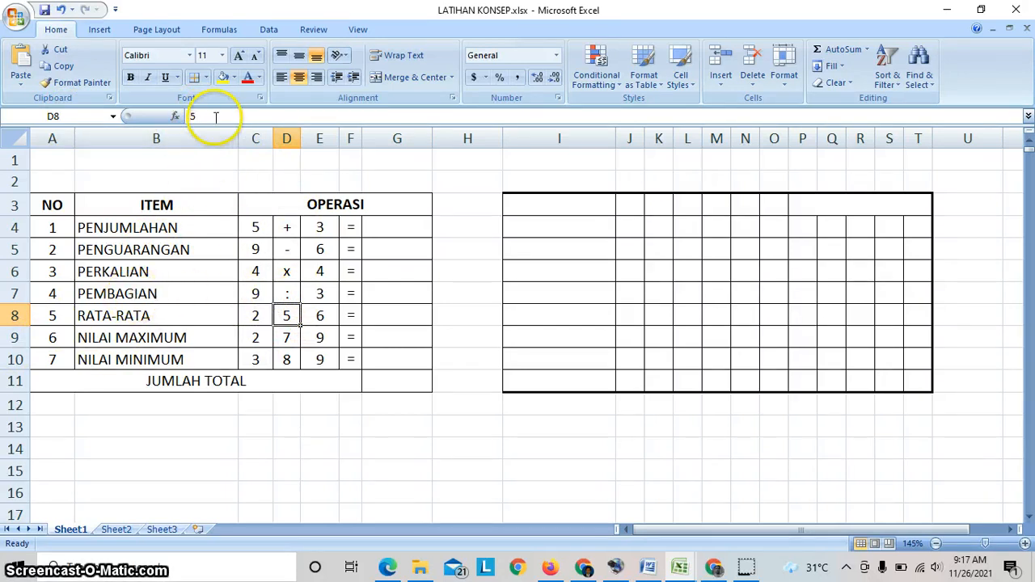
pyautogui.click(162, 272)
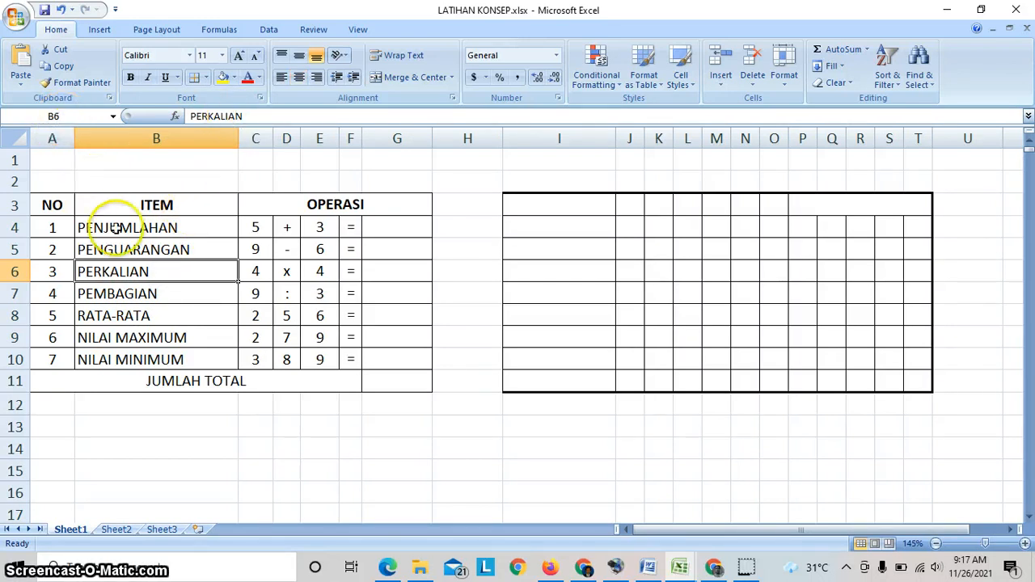
pyautogui.click(198, 427)
pyautogui.click(266, 429)
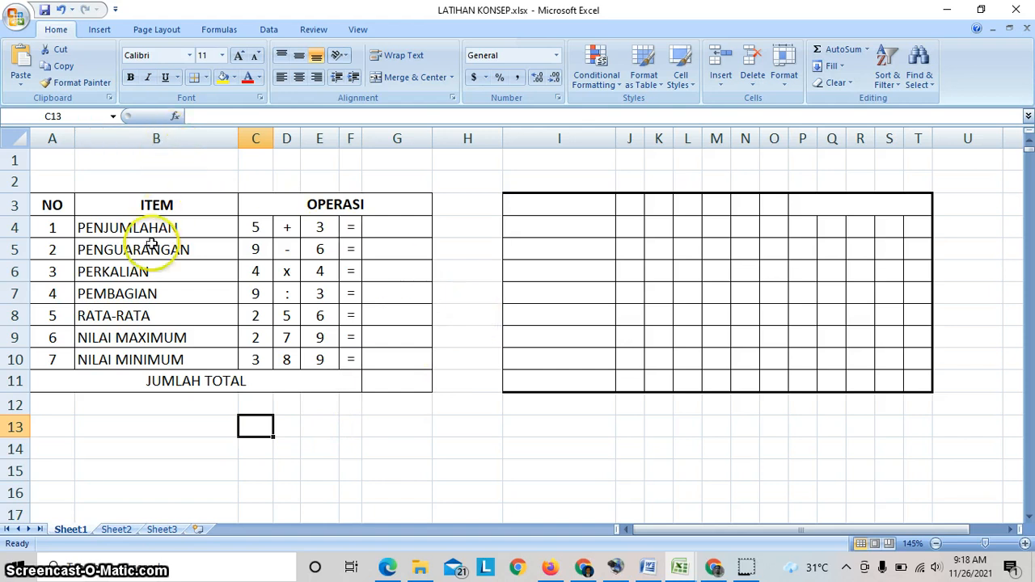
pyautogui.click(152, 317)
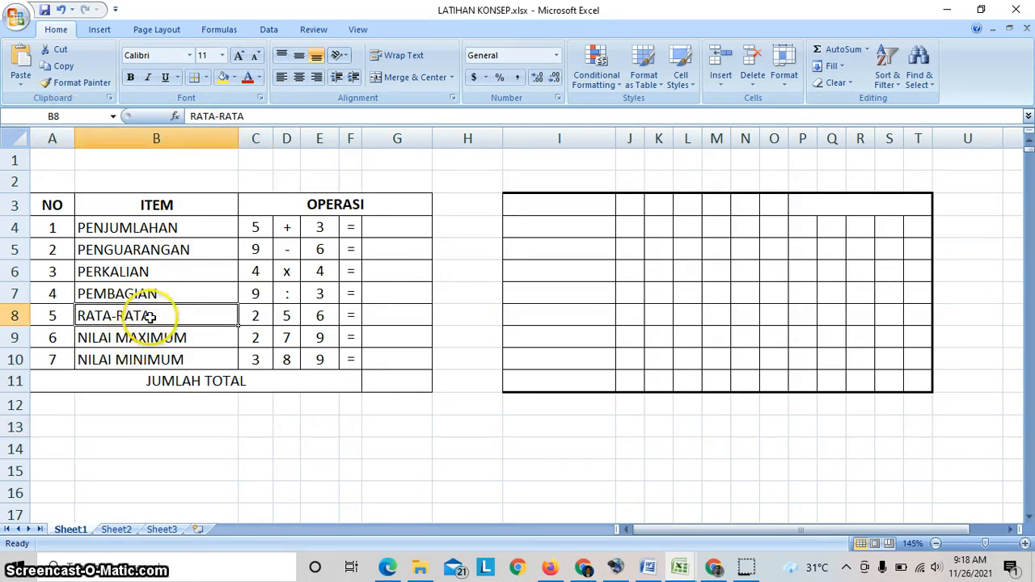
pyautogui.click(165, 445)
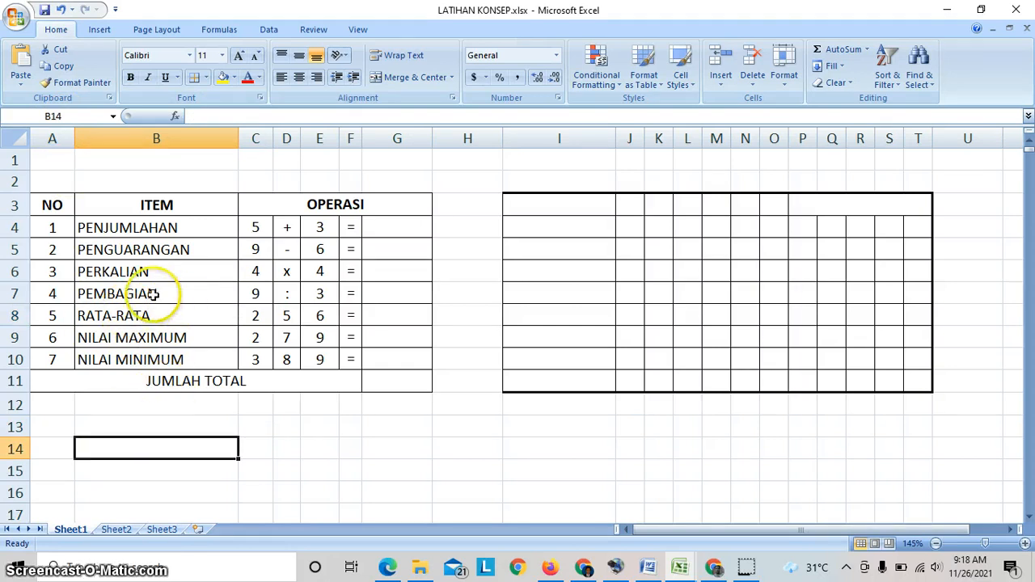
# - Clear the numbering in the NO column and restart it with 1 in A4 and 2 in A5
pyautogui.moveTo(53, 227)
pyautogui.mouseDown()
pyautogui.moveTo(73, 357)
pyautogui.moveTo(46, 296)
pyautogui.moveTo(68, 230)
pyautogui.mouseUp()
pyautogui.write('1')
pyautogui.press('Return')
pyautogui.write('2')
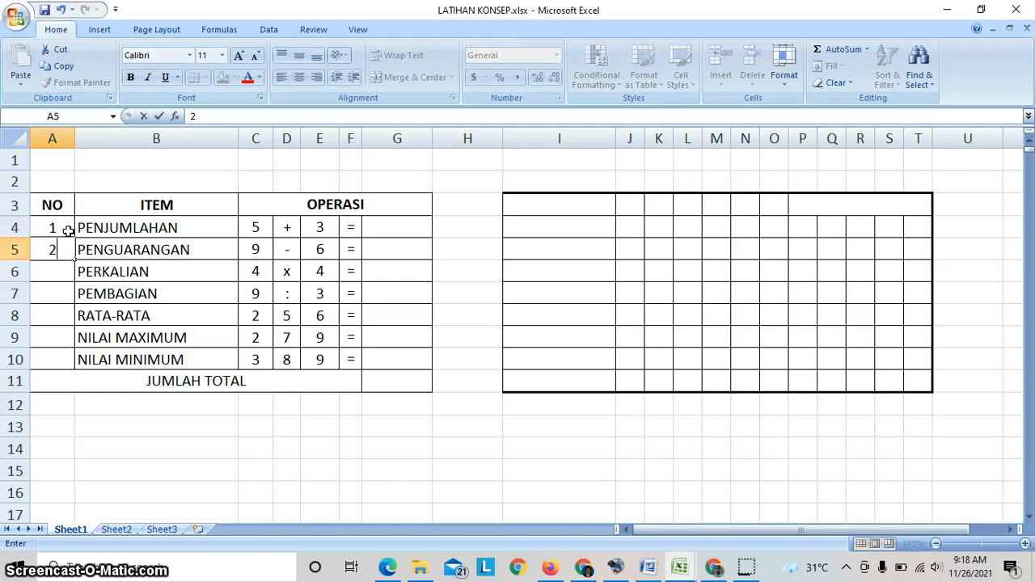
pyautogui.click(67, 231)
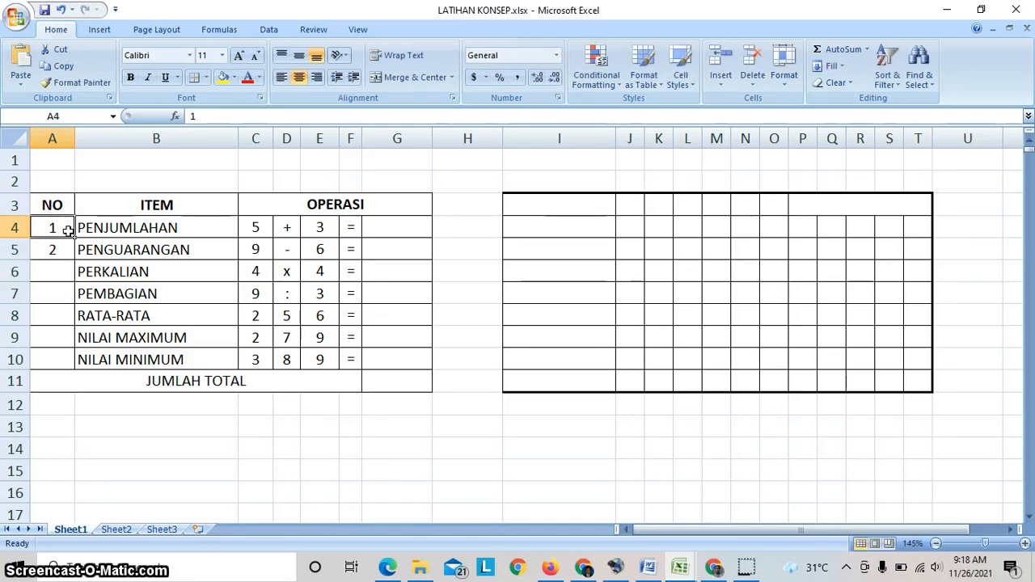
# - Fill the number series from A4:A5 down to A10 in the NO column
pyautogui.moveTo(68, 230); pyautogui.dragTo(70, 252)
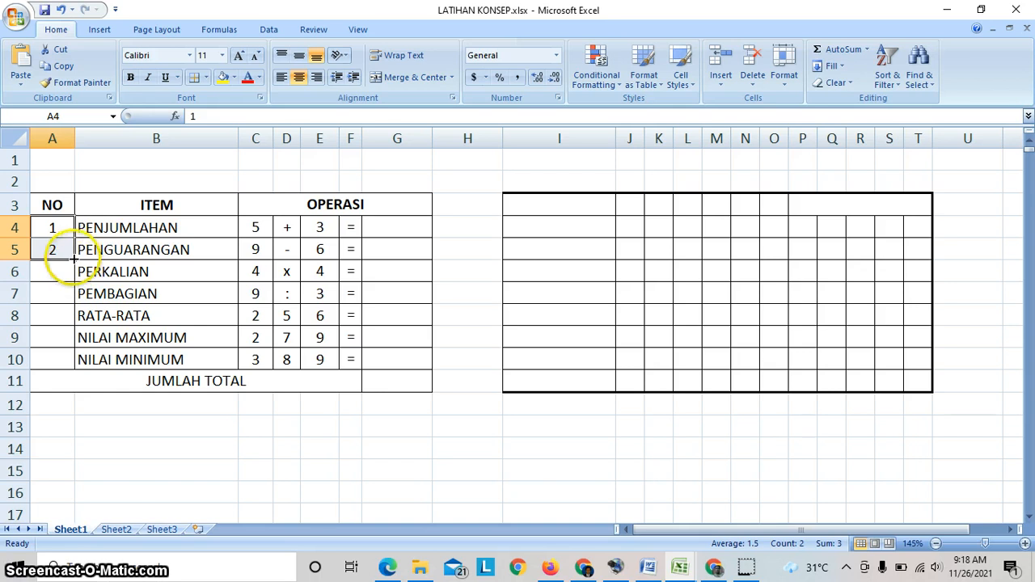
pyautogui.moveTo(72, 257); pyautogui.dragTo(78, 370)
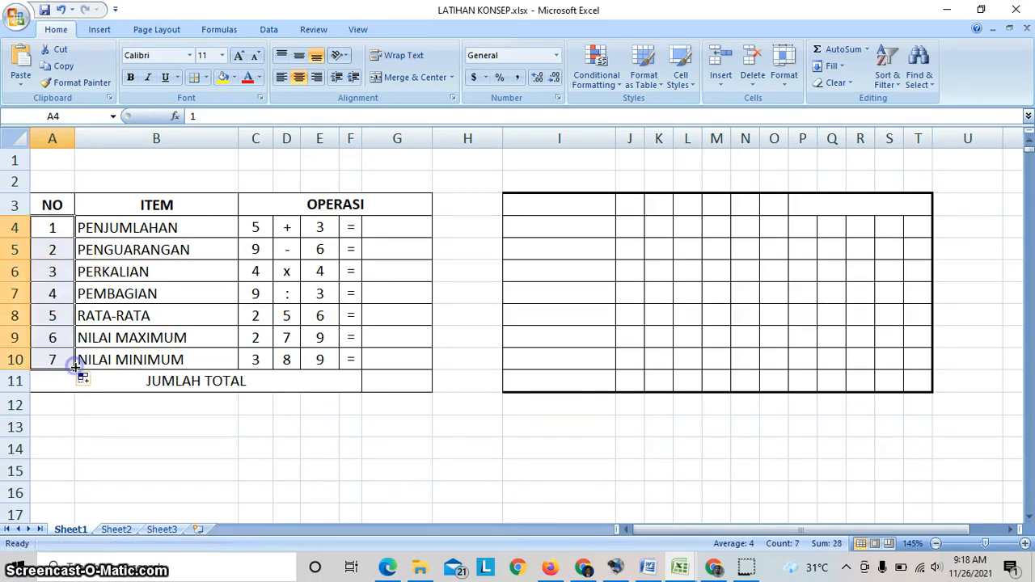
pyautogui.click(98, 405)
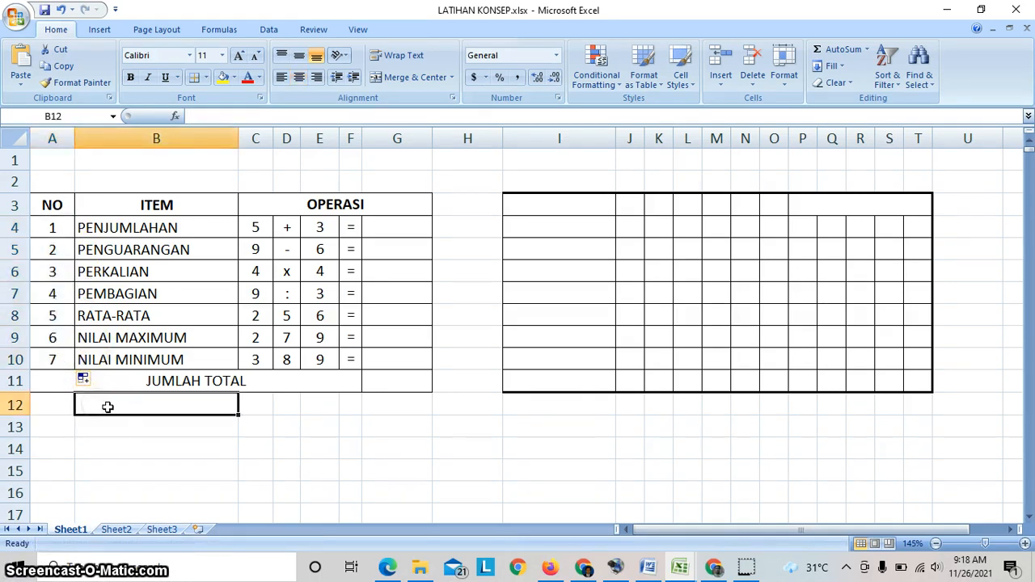
# - Enter 2 in A14 below the practice table and fill that single value down to A21
pyautogui.click(70, 451)
pyautogui.write('2')
pyautogui.click(222, 492)
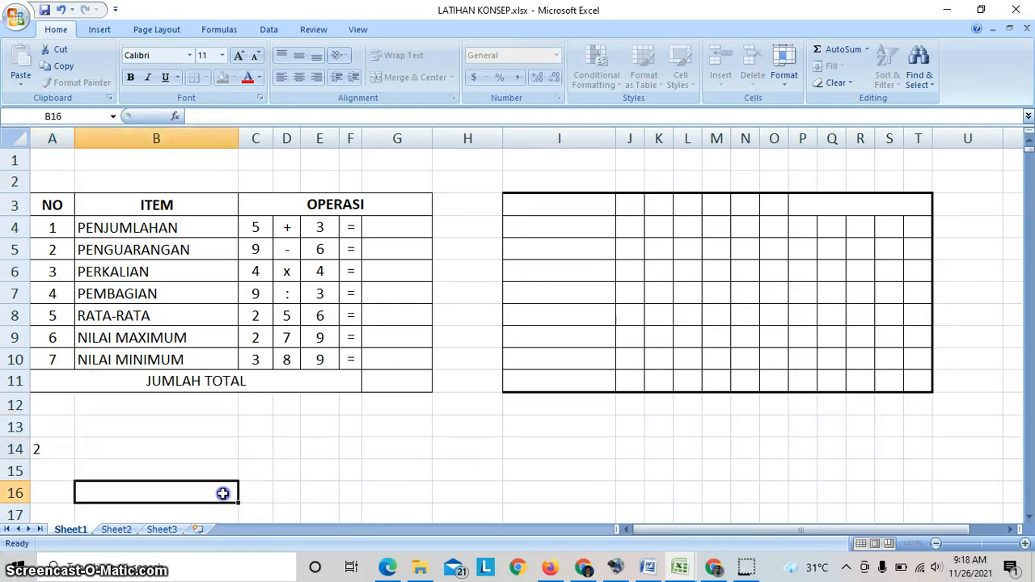
pyautogui.scroll(-2, 88, 408)
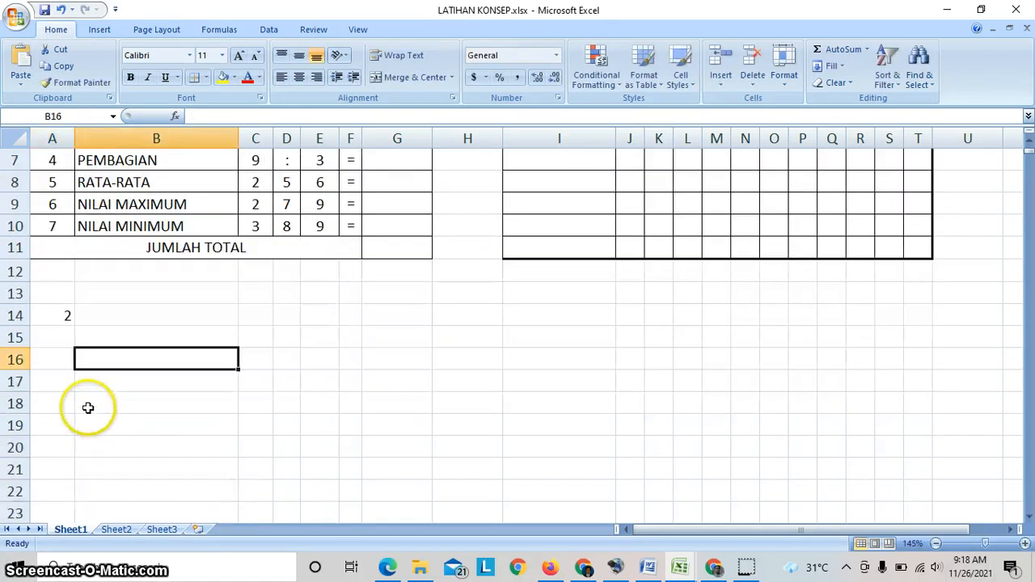
pyautogui.click(63, 323)
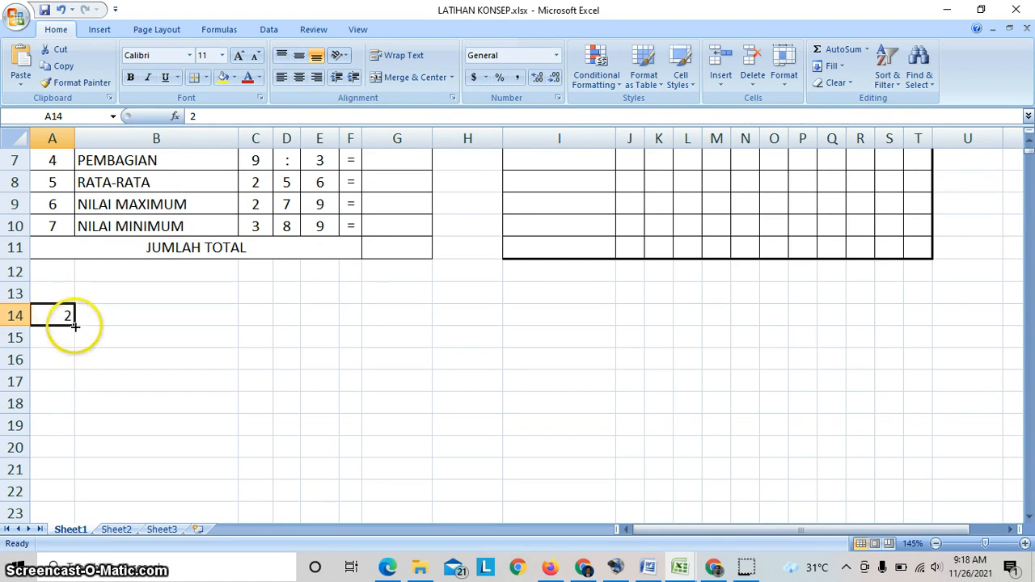
pyautogui.moveTo(74, 326); pyautogui.dragTo(82, 486)
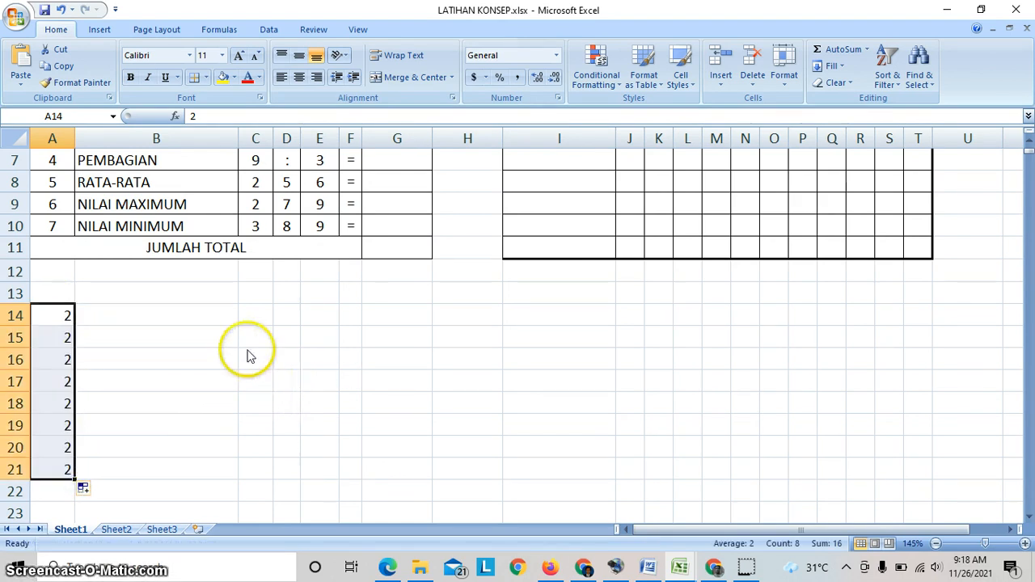
pyautogui.click(193, 323)
pyautogui.click(260, 318)
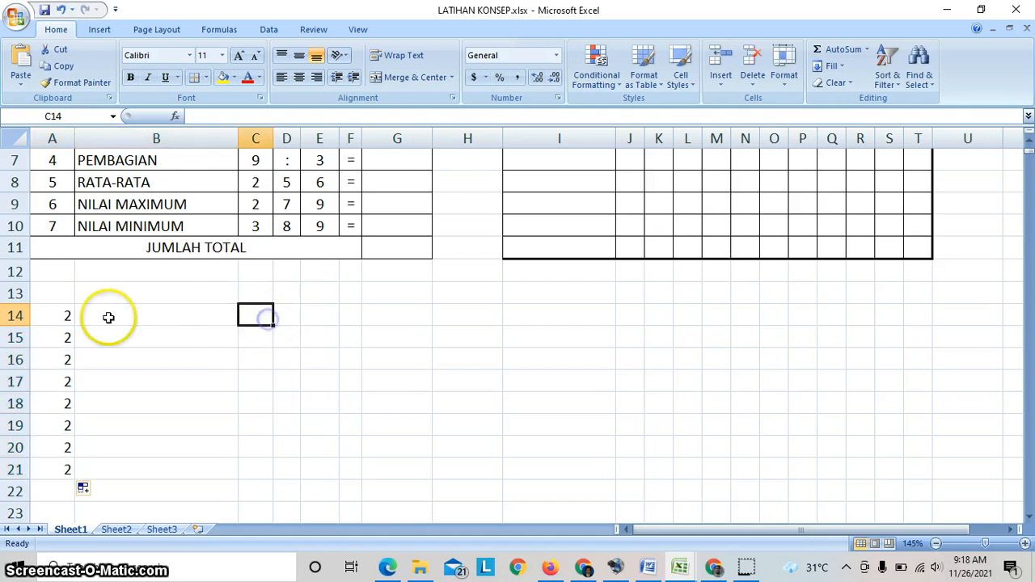
# - Clear the copied values in A15:A21 and fill the 2 from A14 across the row to I14
pyautogui.moveTo(67, 338); pyautogui.dragTo(65, 462)
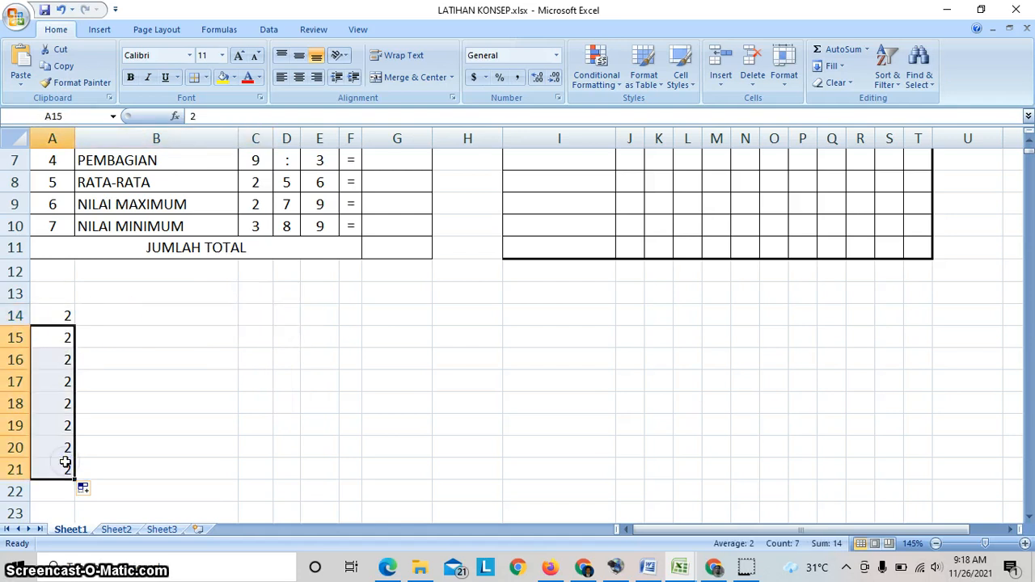
pyautogui.press('Delete')
pyautogui.click(67, 320)
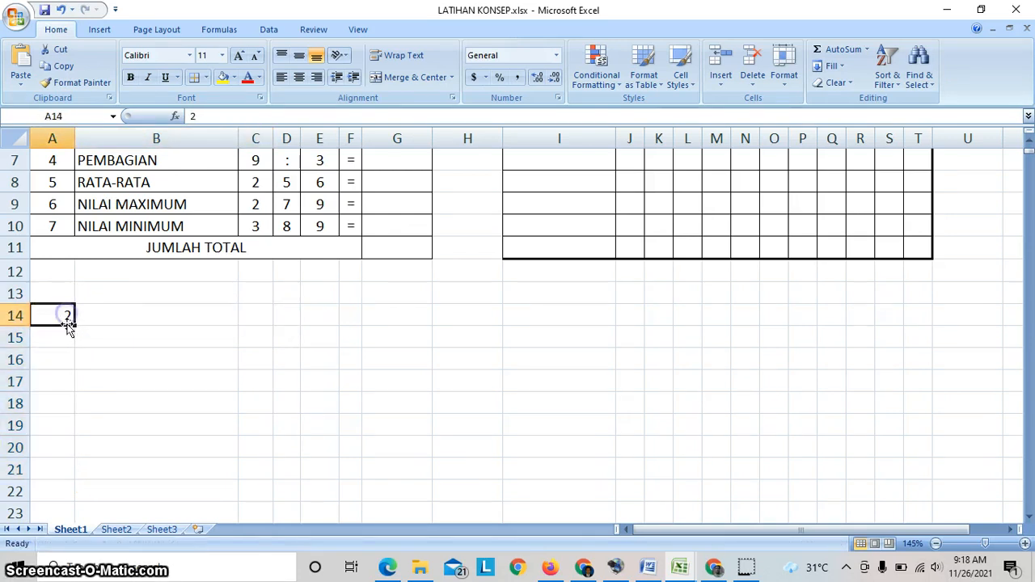
pyautogui.moveTo(74, 324); pyautogui.dragTo(627, 341)
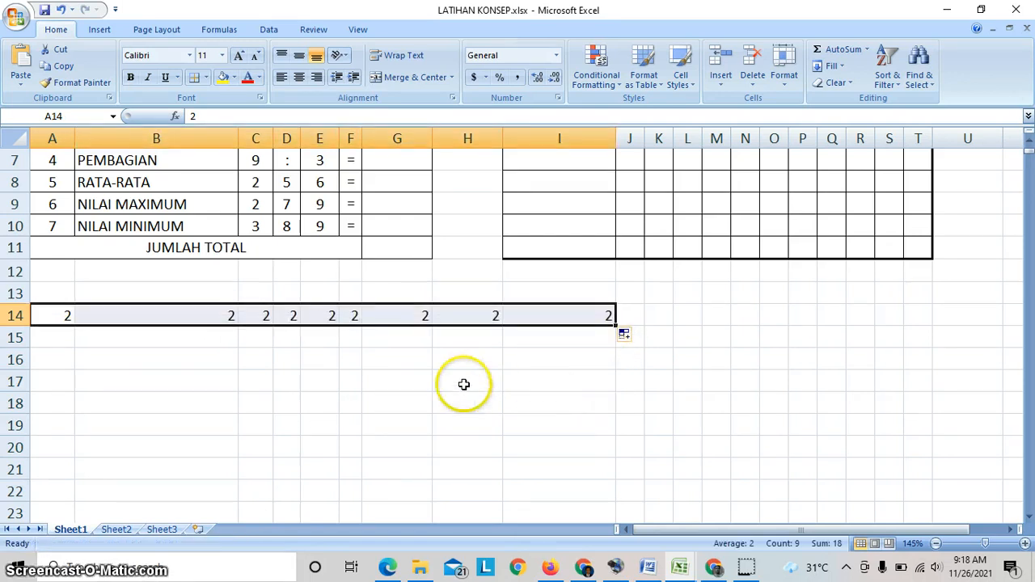
# - Clear A14:I14 and start a horizontal series with 1 in A16 and 2 in B16
pyautogui.press('Delete')
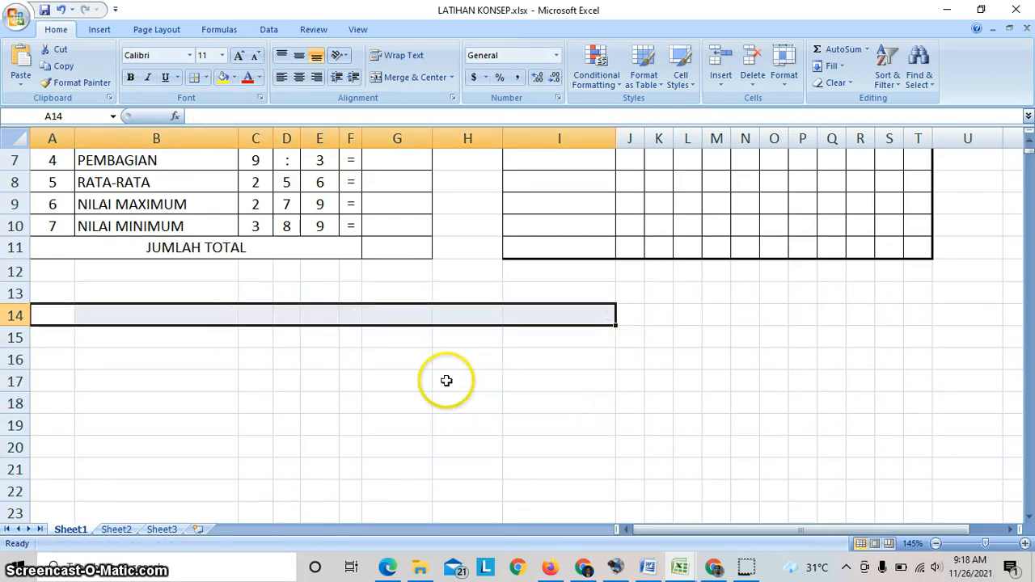
pyautogui.click(55, 365)
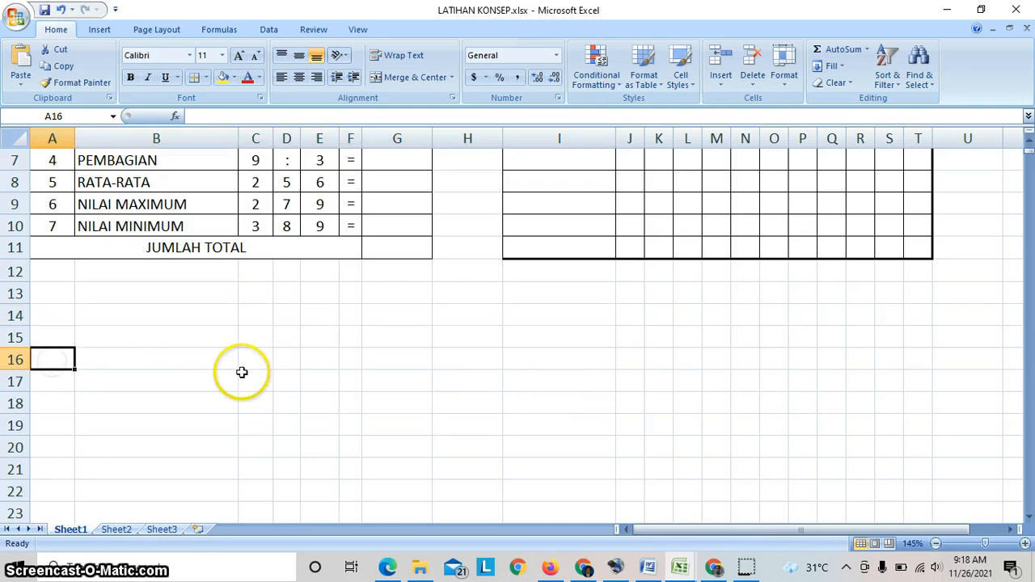
pyautogui.write('1')
pyautogui.click(155, 358)
pyautogui.write('2')
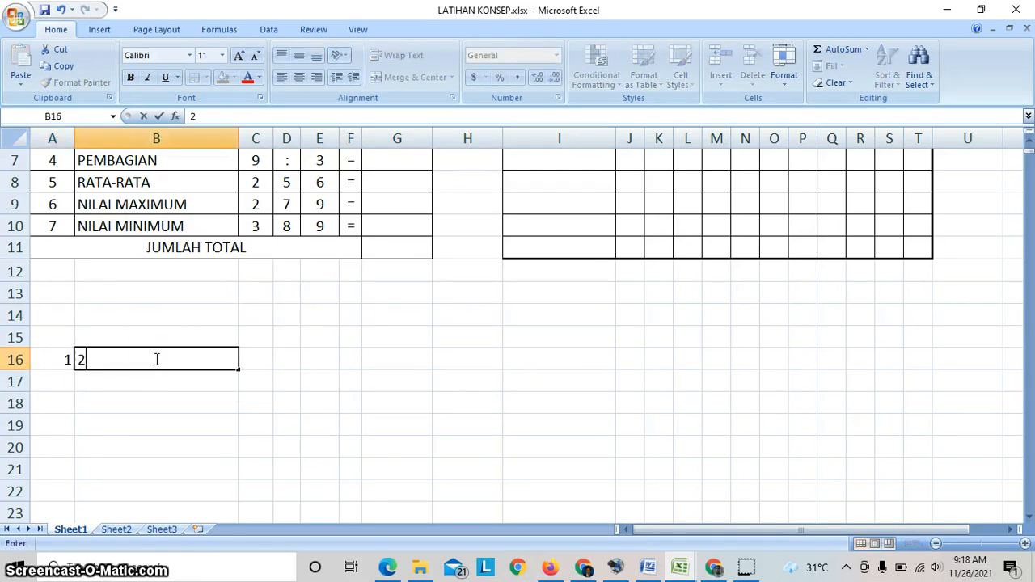
# - Fill the number series from A16:B16 across to J16, and clear the whole series
pyautogui.click(158, 398)
pyautogui.moveTo(62, 361); pyautogui.dragTo(641, 368)
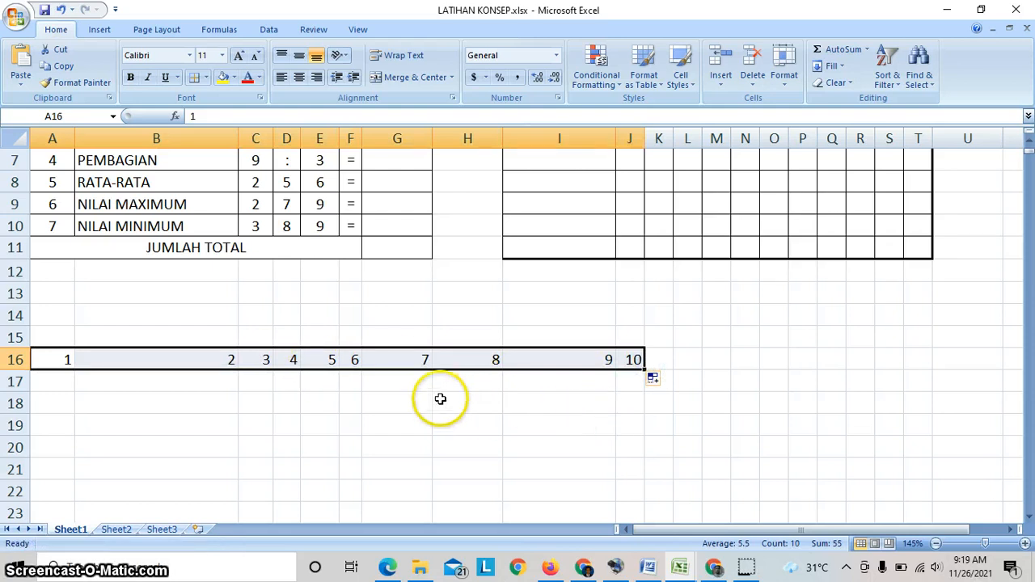
pyautogui.press('Delete')
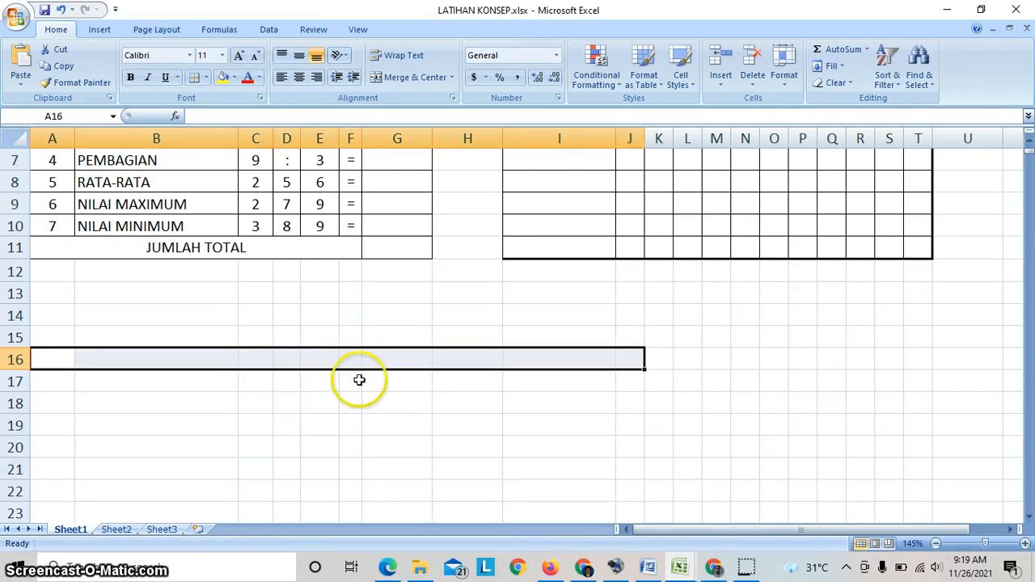
pyautogui.scroll(2, 380, 369)
pyautogui.click(321, 441)
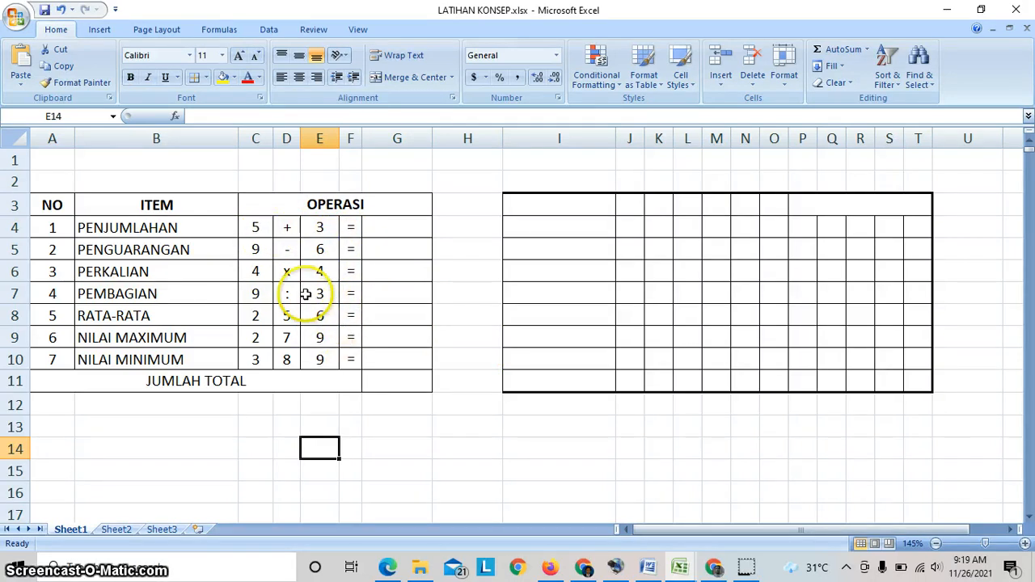
# - Add the two PENJUMLAHAN operands in G4 with a formula referencing cells C4 and E4
pyautogui.click(394, 226)
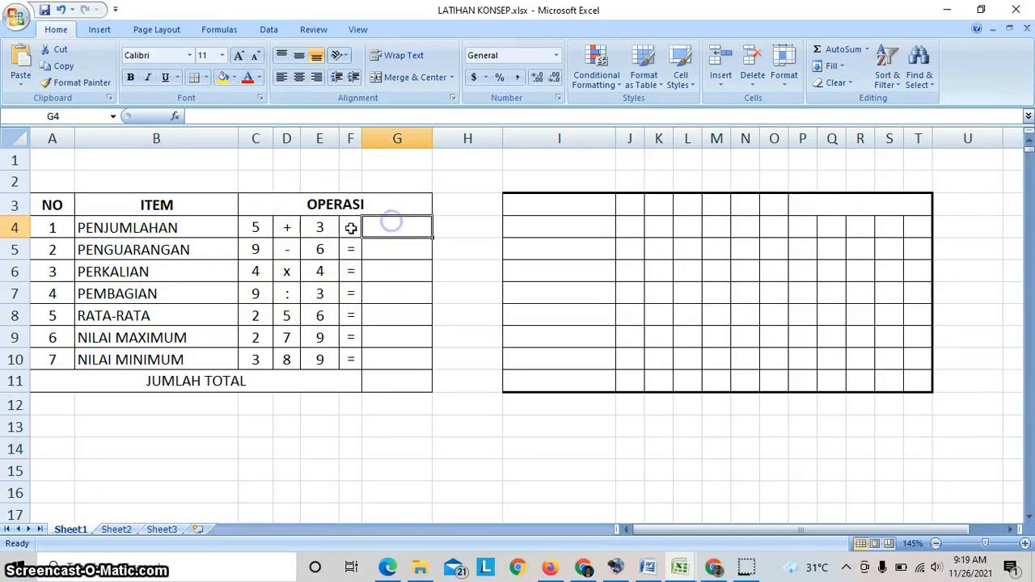
pyautogui.click(264, 227)
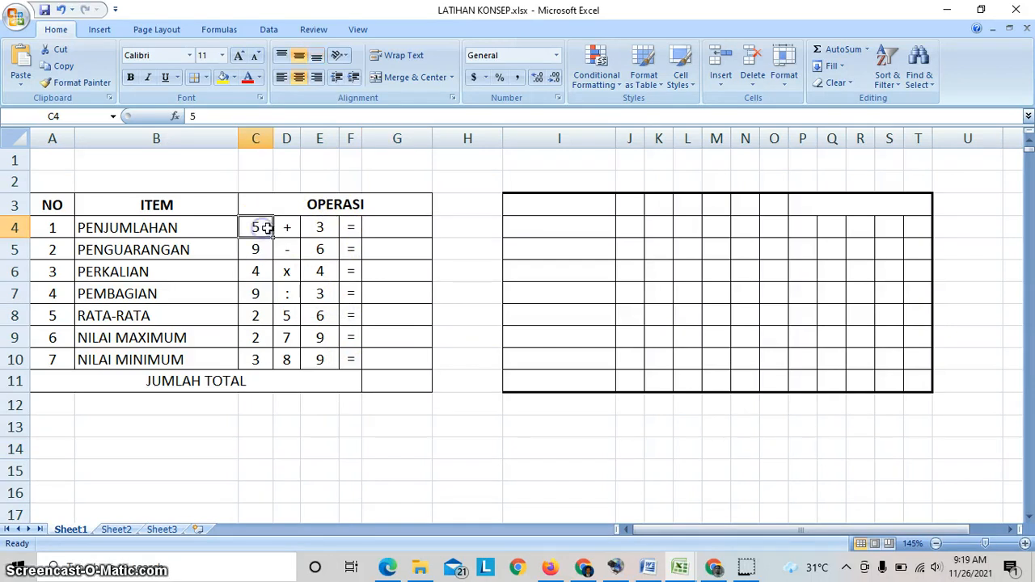
pyautogui.click(285, 227)
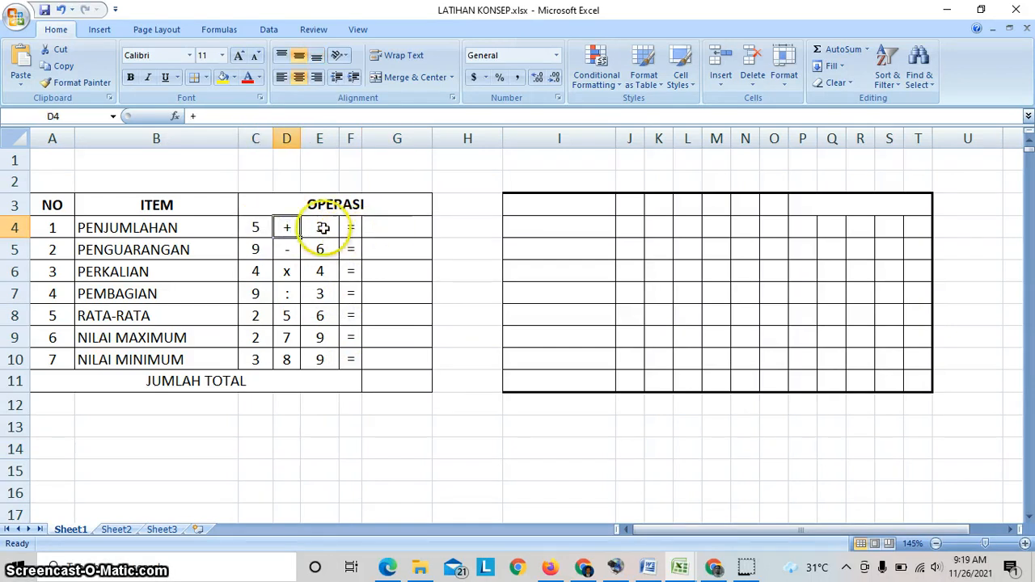
pyautogui.click(404, 226)
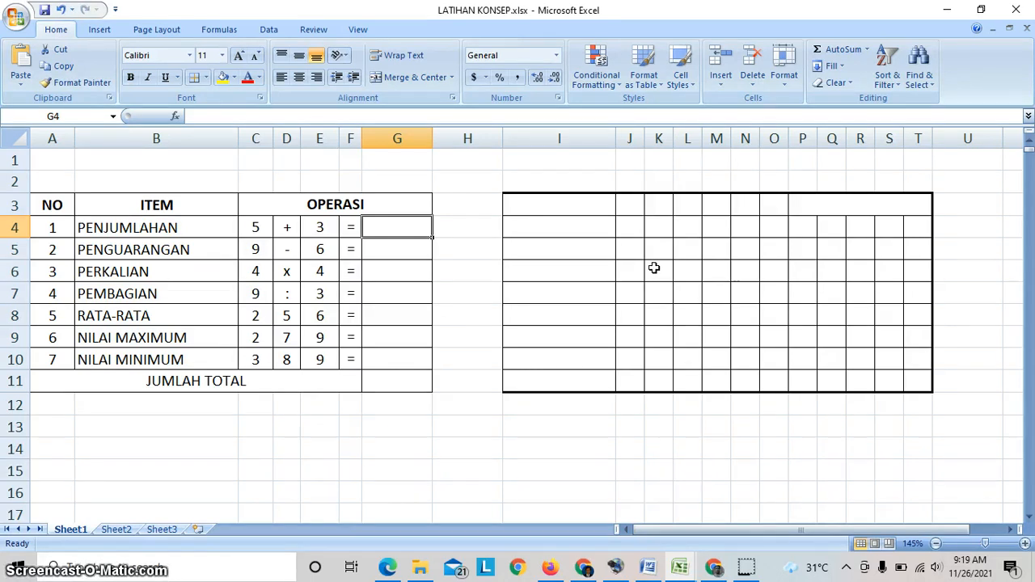
pyautogui.write('=')
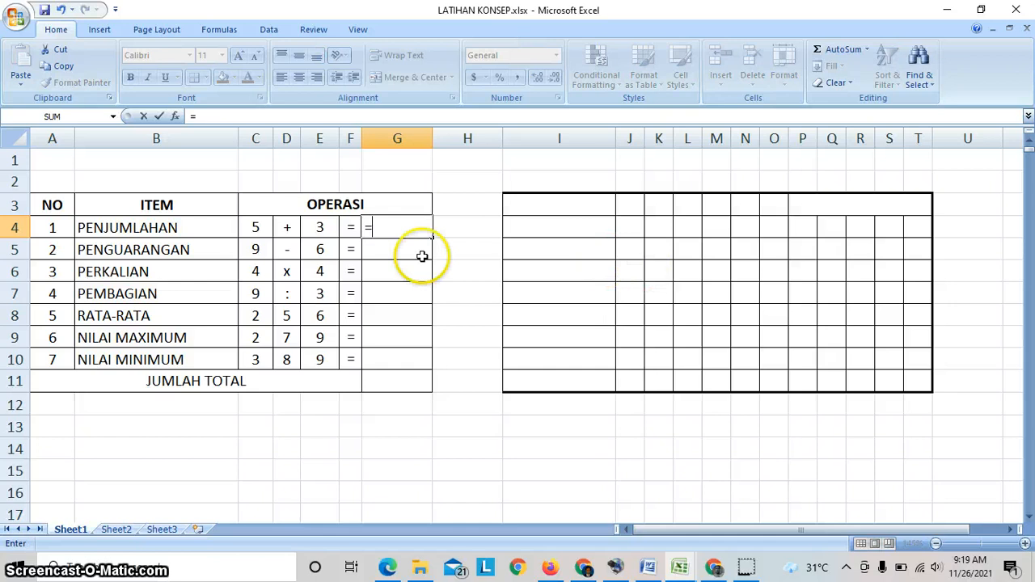
pyautogui.click(255, 229)
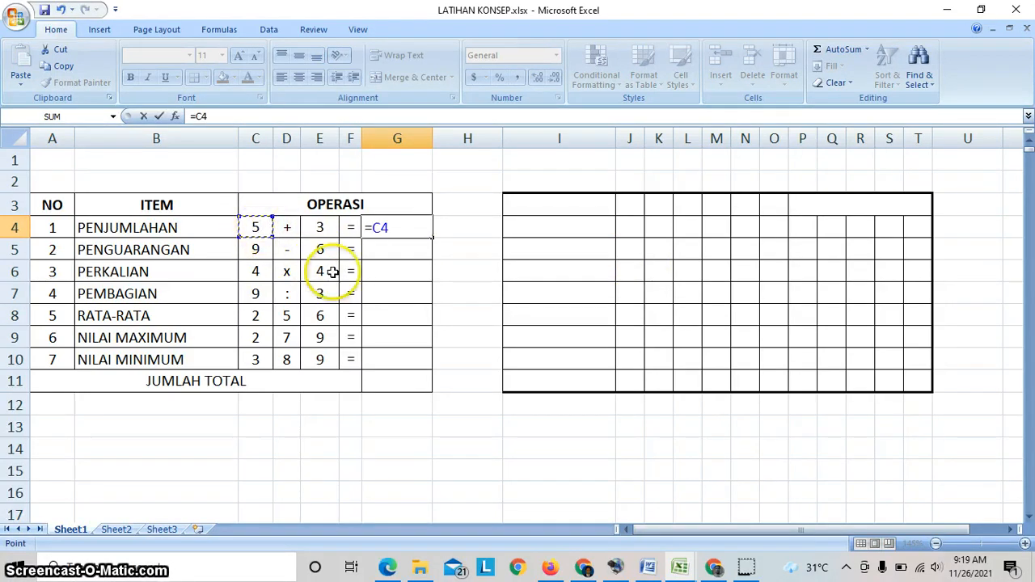
pyautogui.write('+')
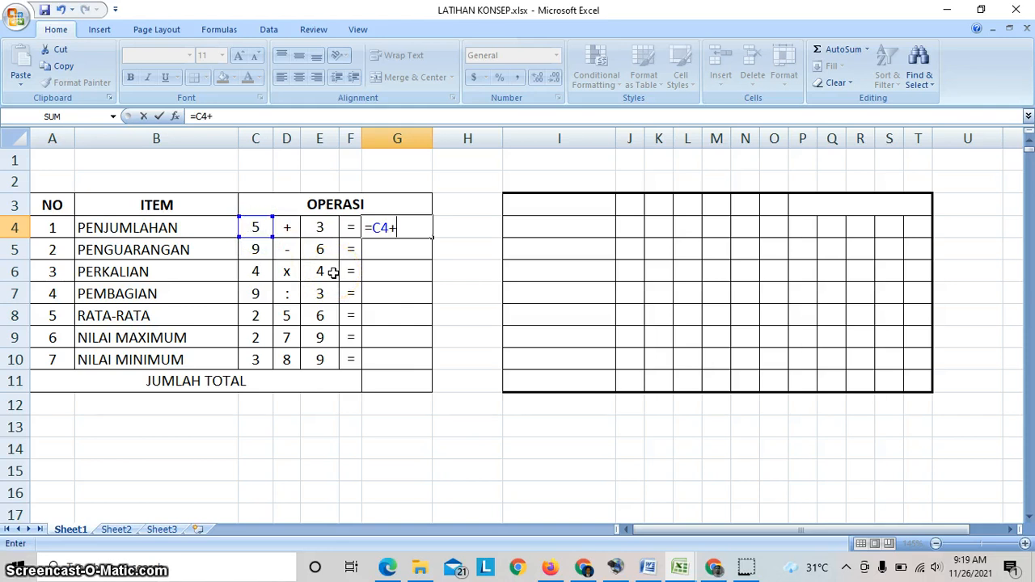
pyautogui.click(320, 227)
pyautogui.press('Return')
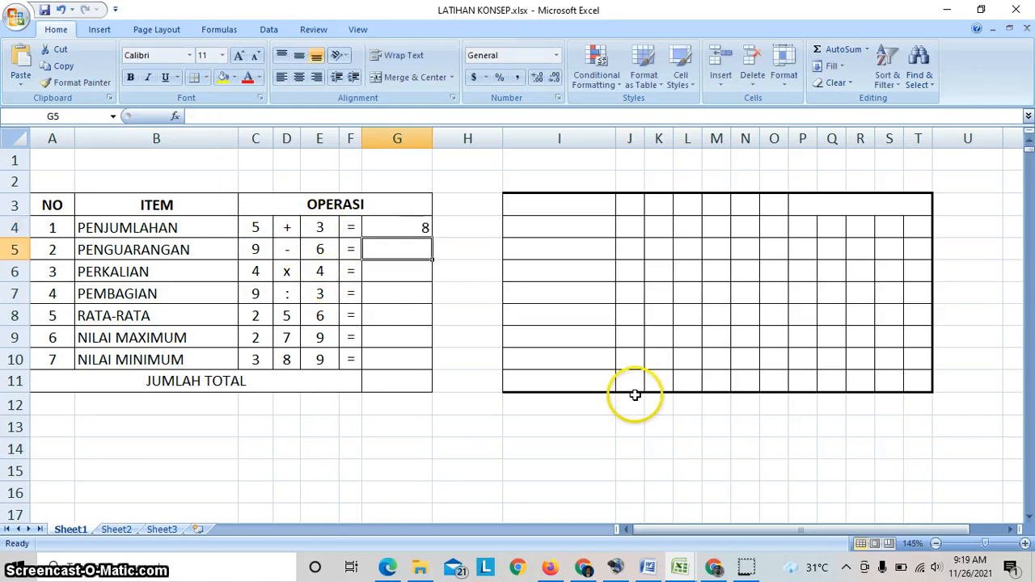
# - Clear the PENJUMLAHAN result in G4 and check the cell addresses of its two operands
pyautogui.click(400, 229)
pyautogui.click(399, 240)
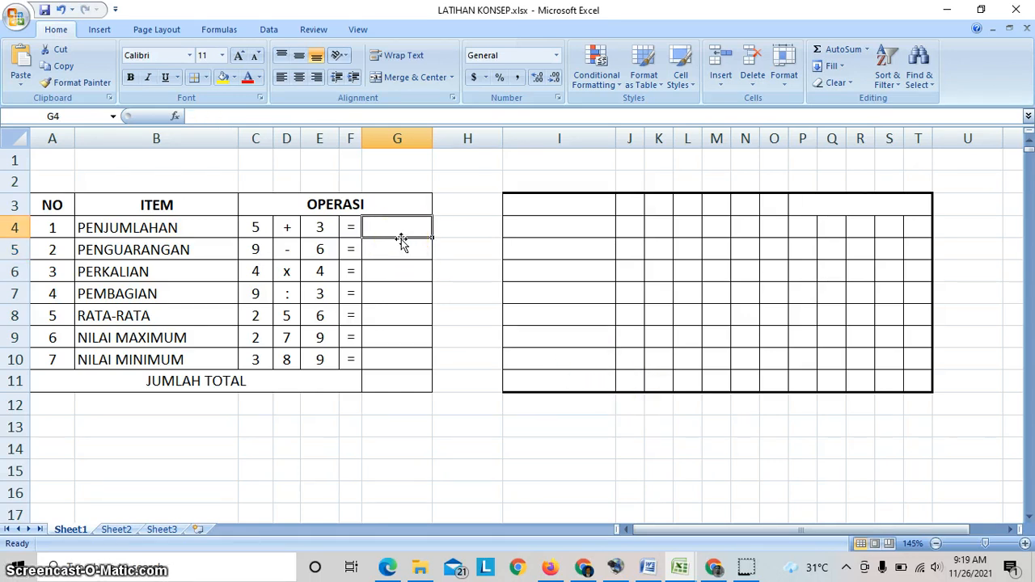
pyautogui.click(258, 229)
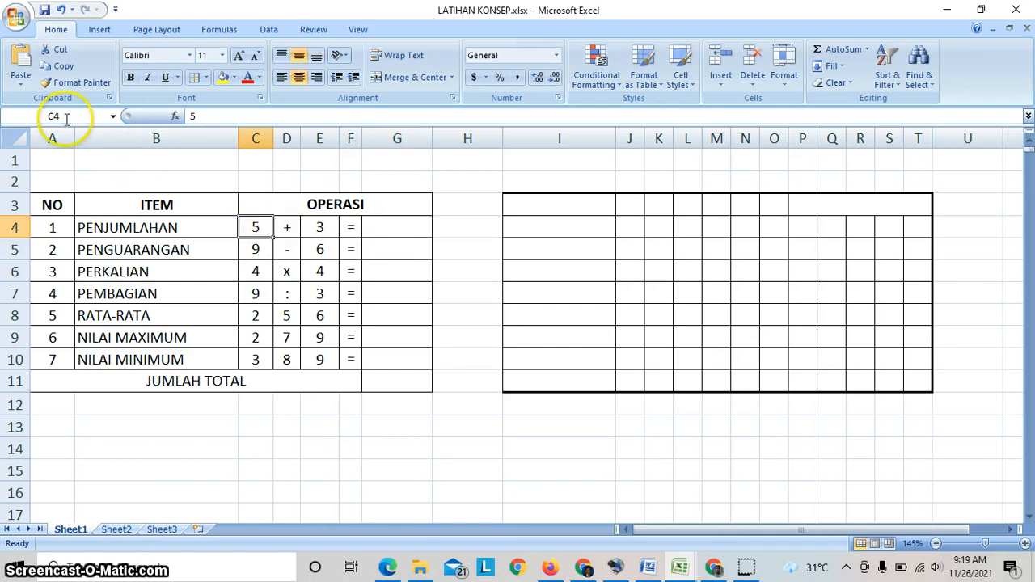
pyautogui.click(324, 228)
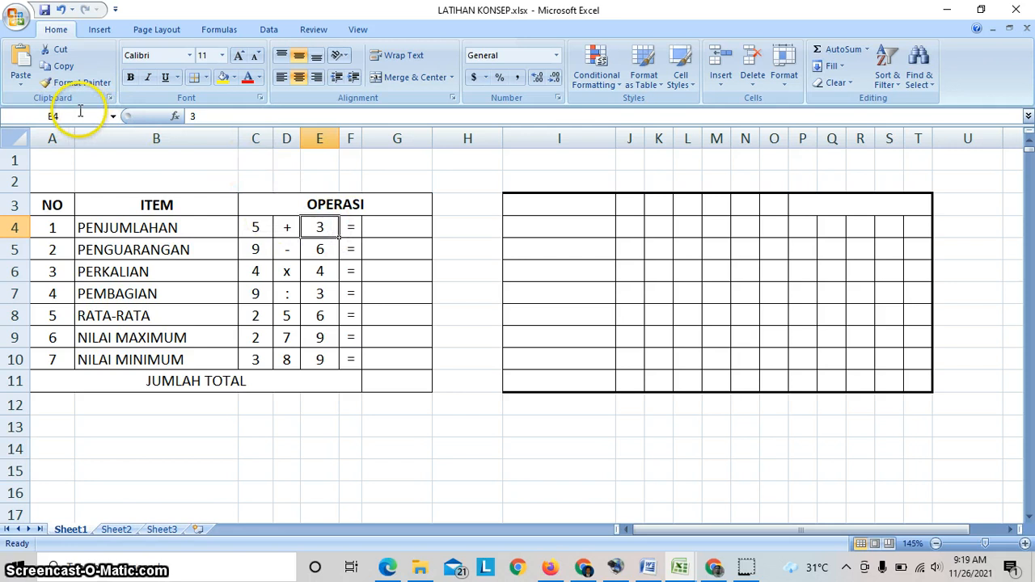
pyautogui.click(393, 226)
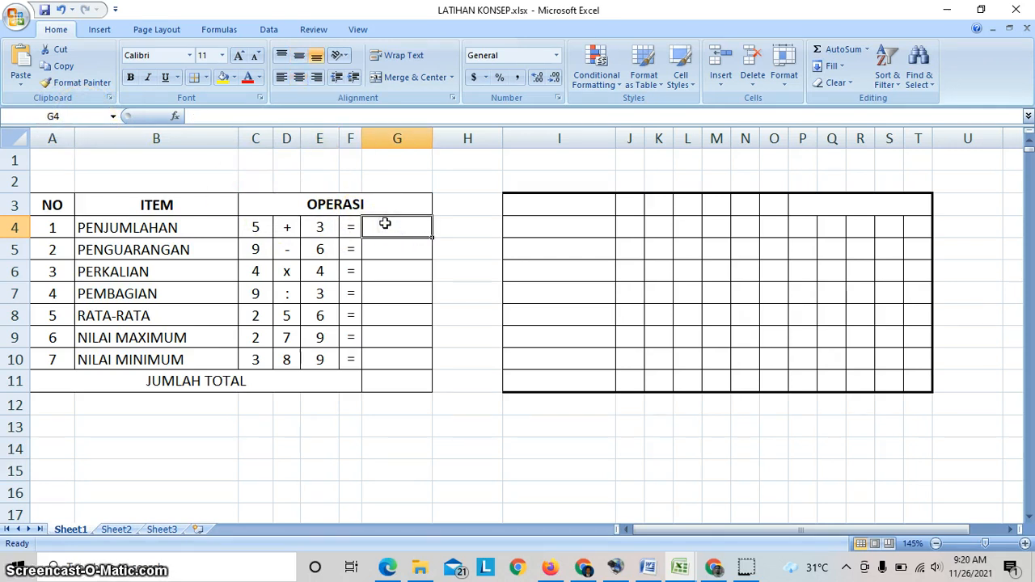
# - Write the addition formula =c4+e4 in G4 and review the stored formula
pyautogui.write('=')
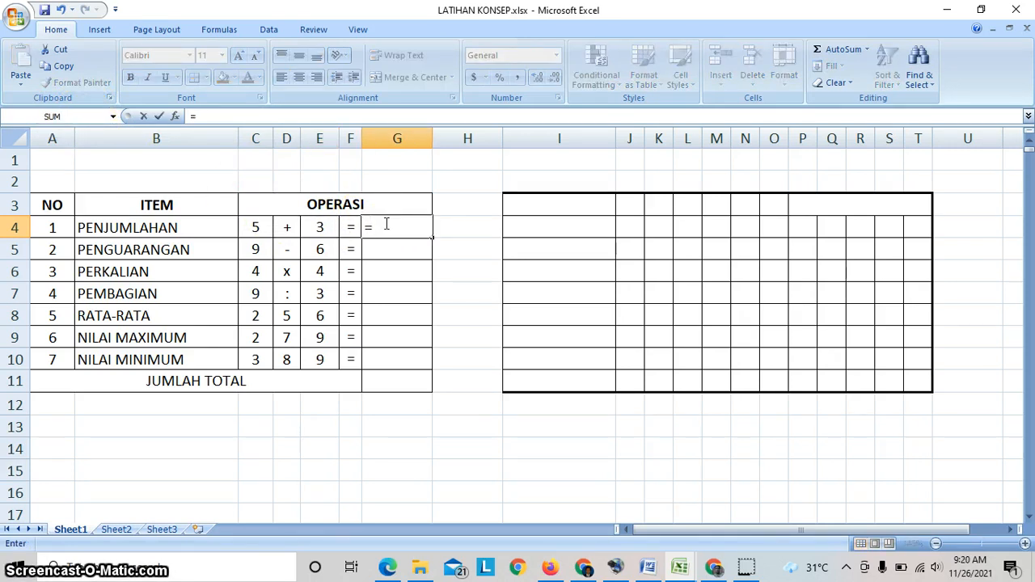
pyautogui.write('c4')
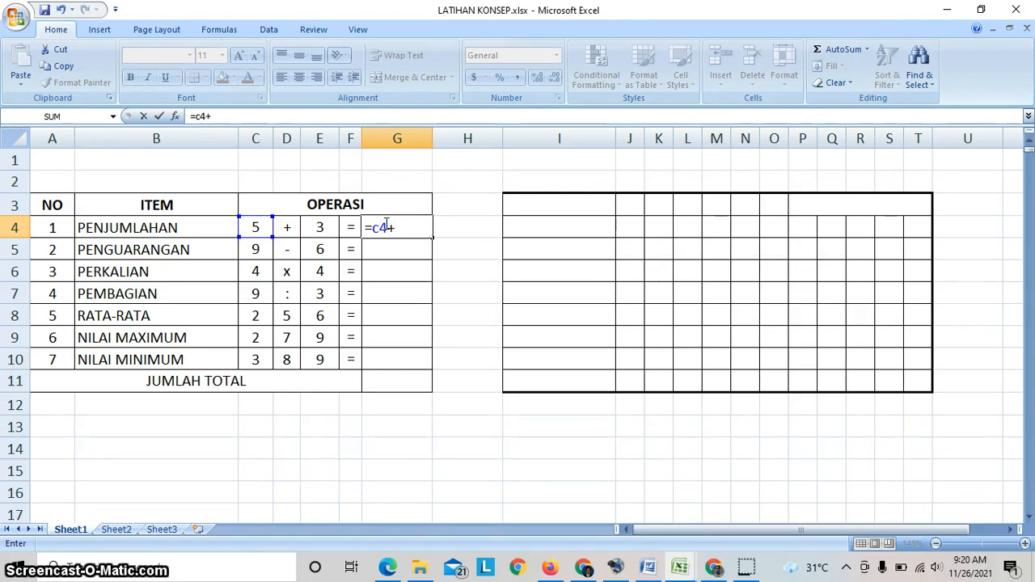
pyautogui.write('+e')
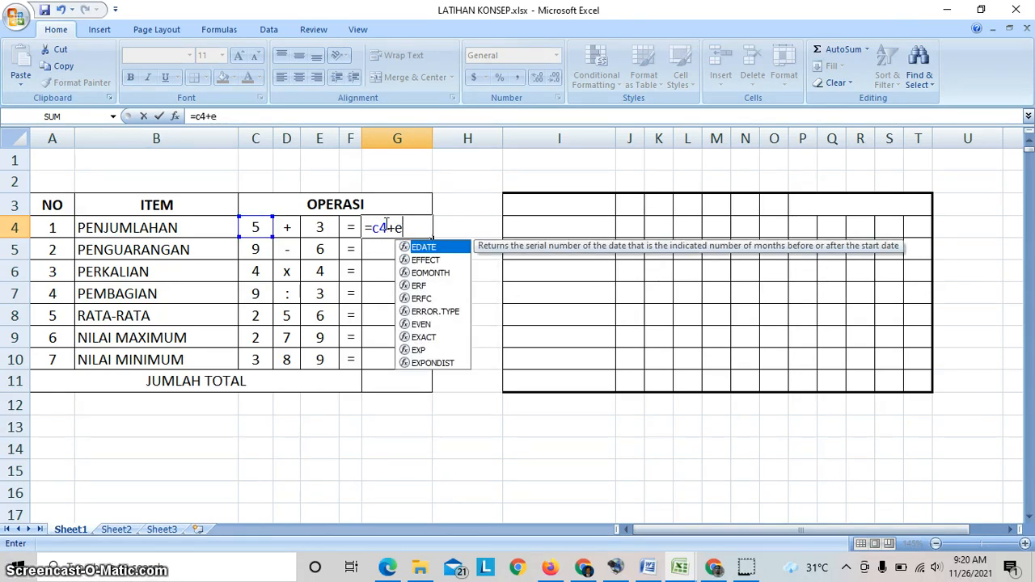
pyautogui.write('4')
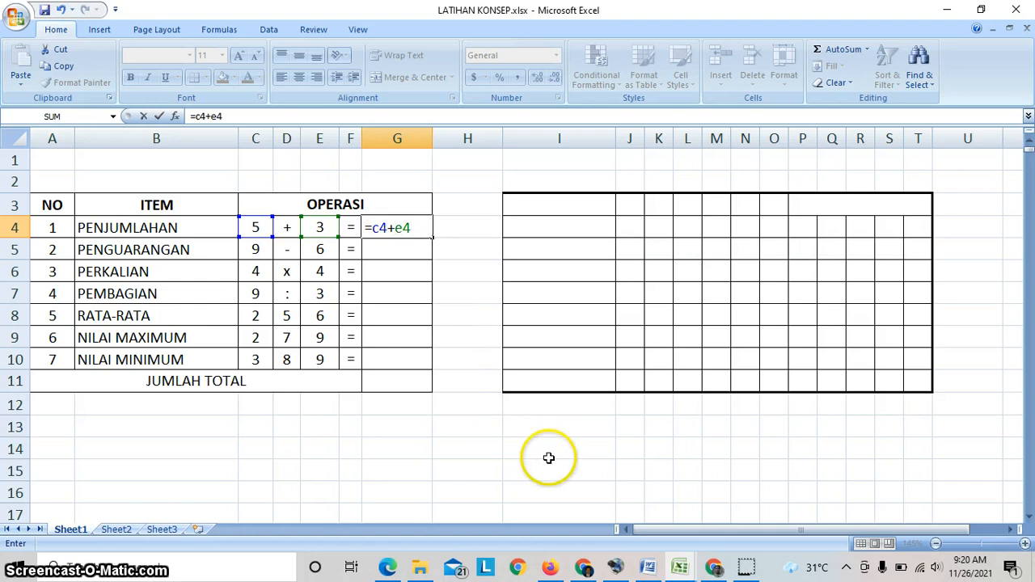
pyautogui.press('Return')
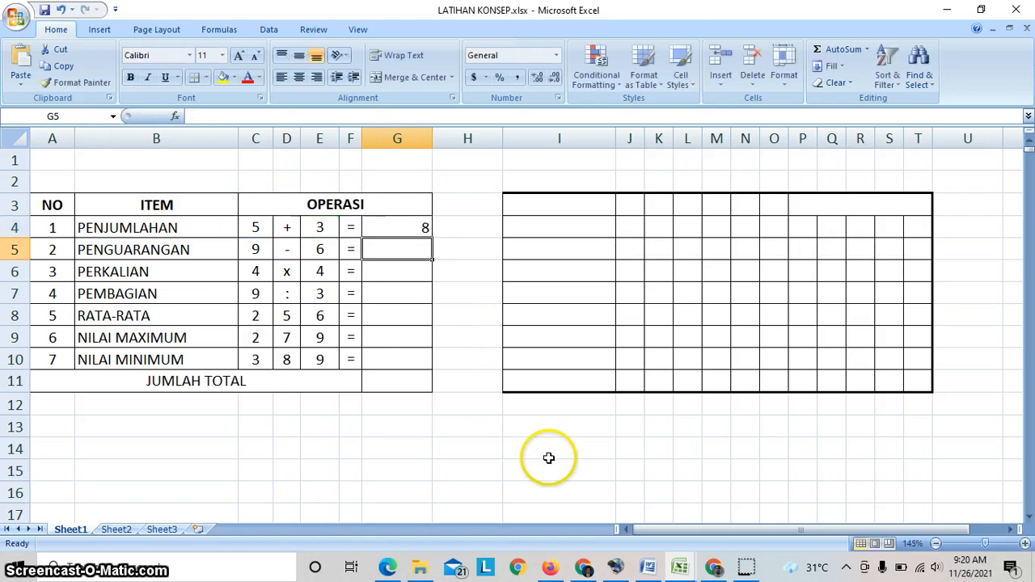
pyautogui.click(411, 229)
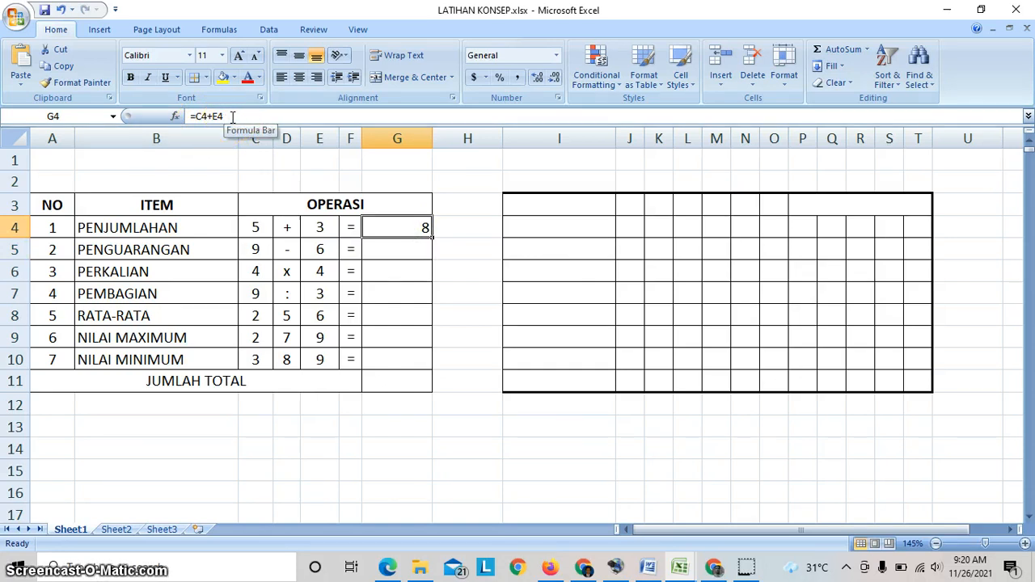
# - Enter the subtraction formula =C5-E5 in G5 for the PENGUARANGAN row
pyautogui.click(401, 249)
pyautogui.click(398, 272)
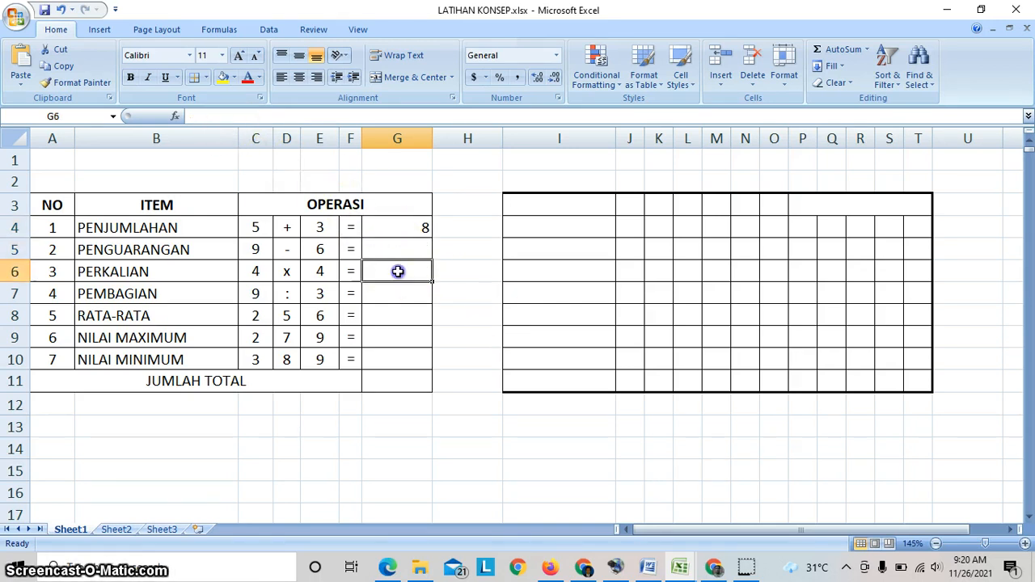
pyautogui.click(402, 250)
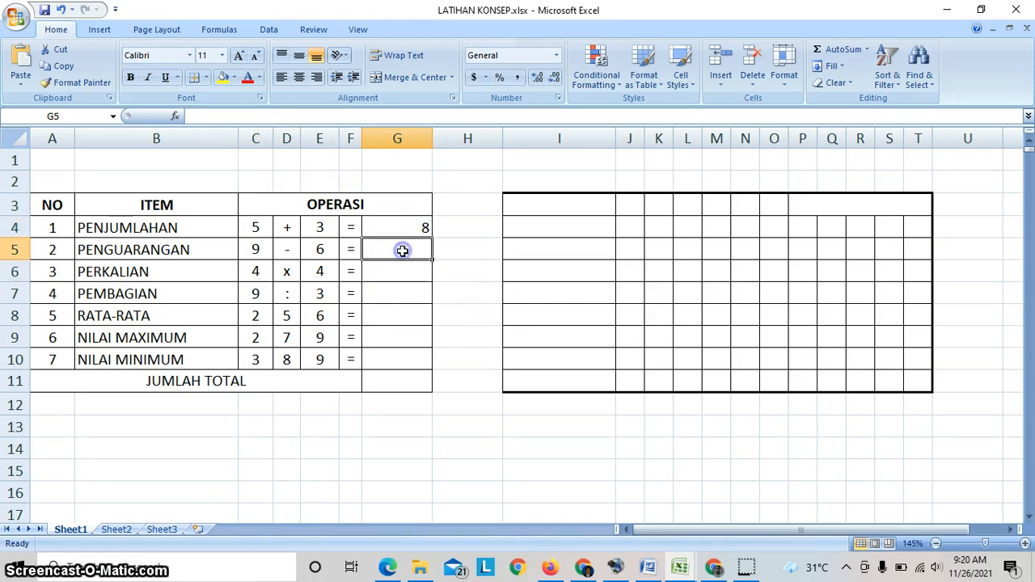
pyautogui.click(200, 115)
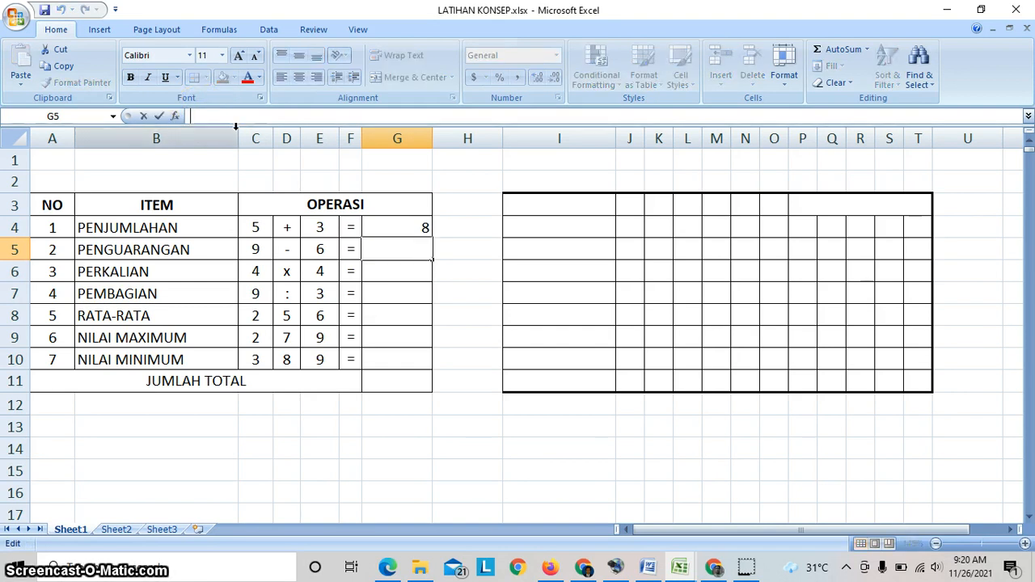
pyautogui.write('=')
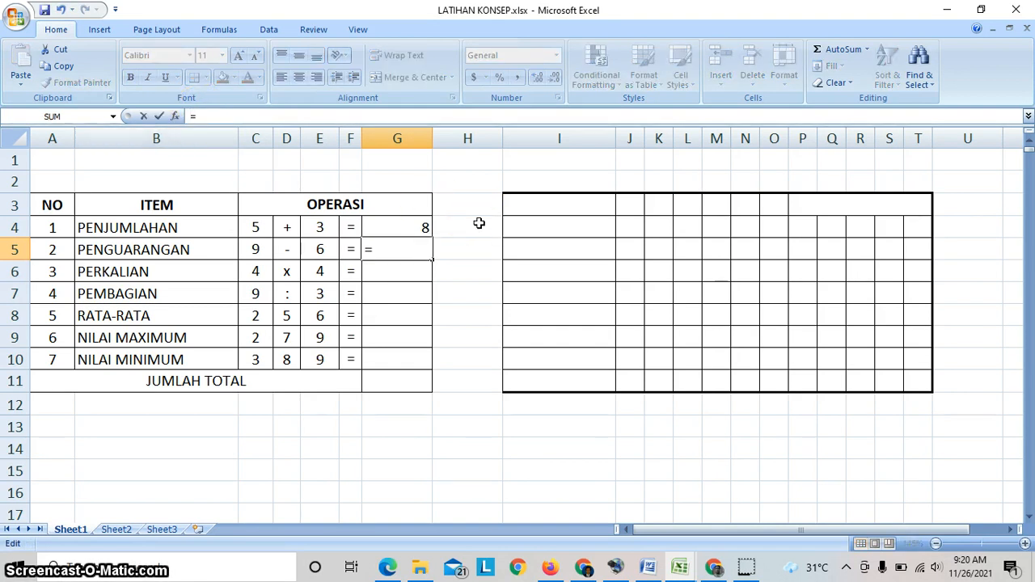
pyautogui.click(250, 248)
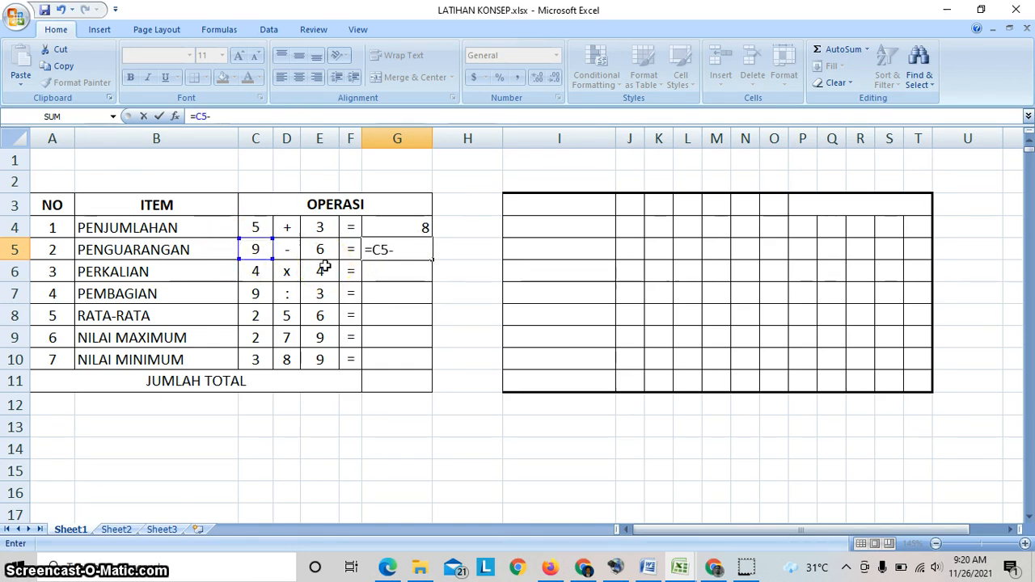
pyautogui.click(322, 251)
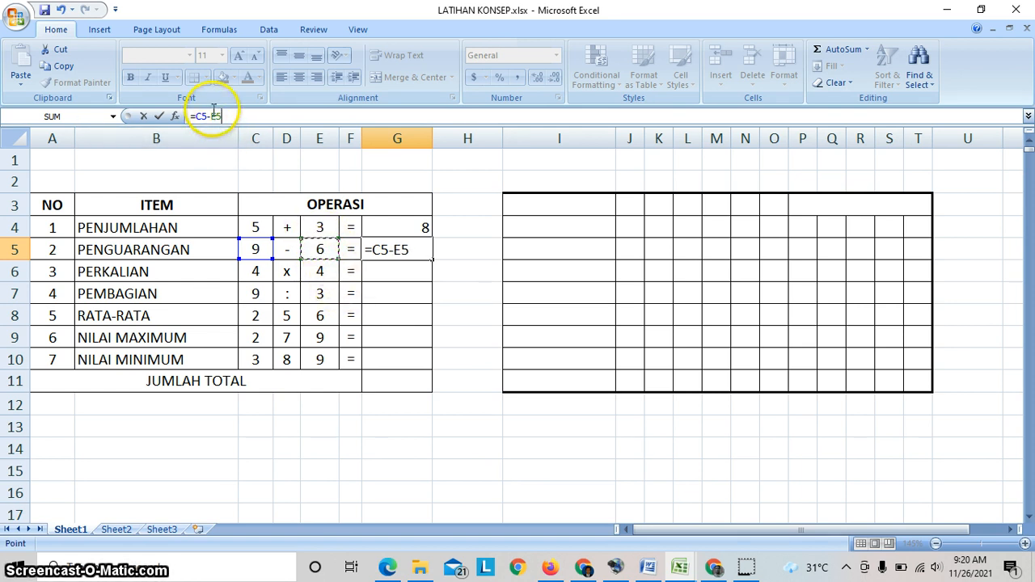
pyautogui.press('Return')
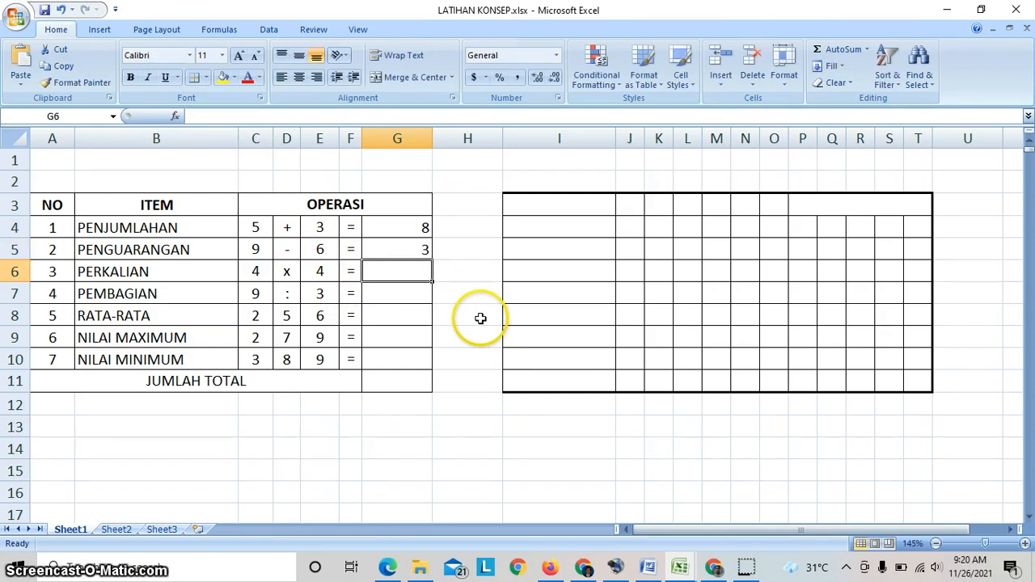
# - Examine the formulas behind the results in G4 and G5 without changing them
pyautogui.click(411, 225)
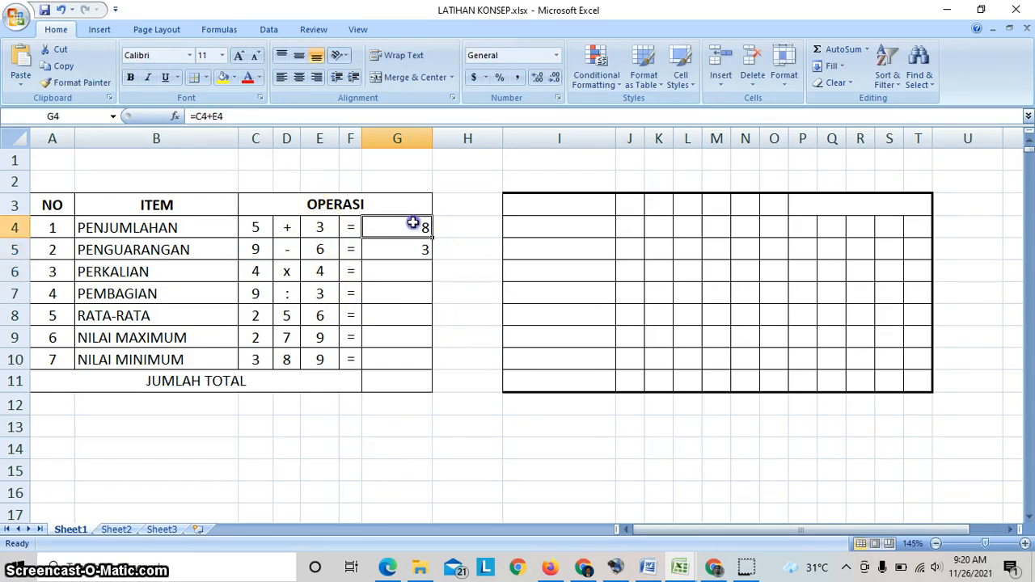
pyautogui.doubleClick(216, 115)
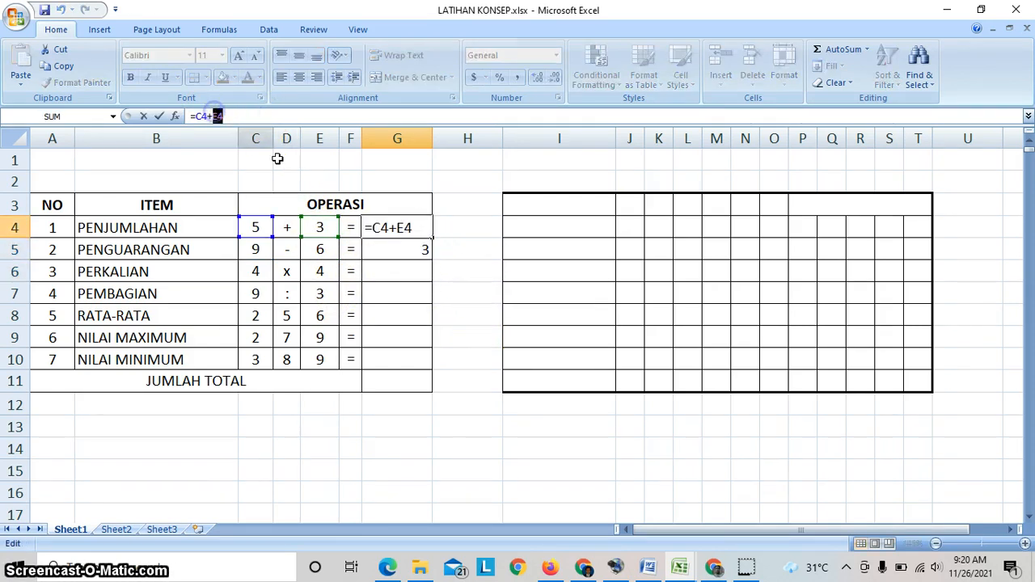
pyautogui.click(393, 252)
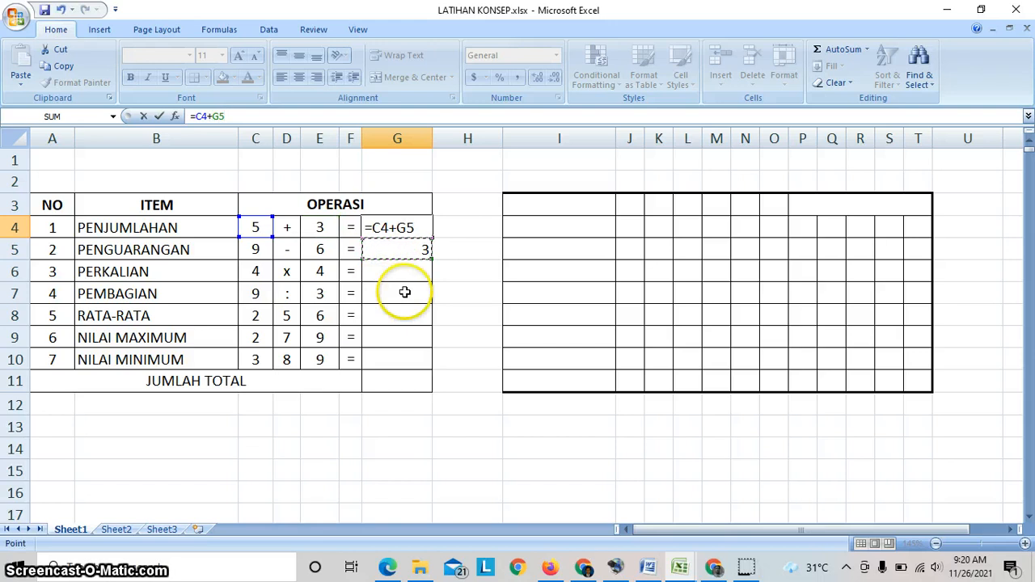
pyautogui.press('Escape')
pyautogui.click(400, 252)
pyautogui.moveTo(238, 116); pyautogui.dragTo(189, 116)
pyautogui.press('Escape')
pyautogui.click(477, 287)
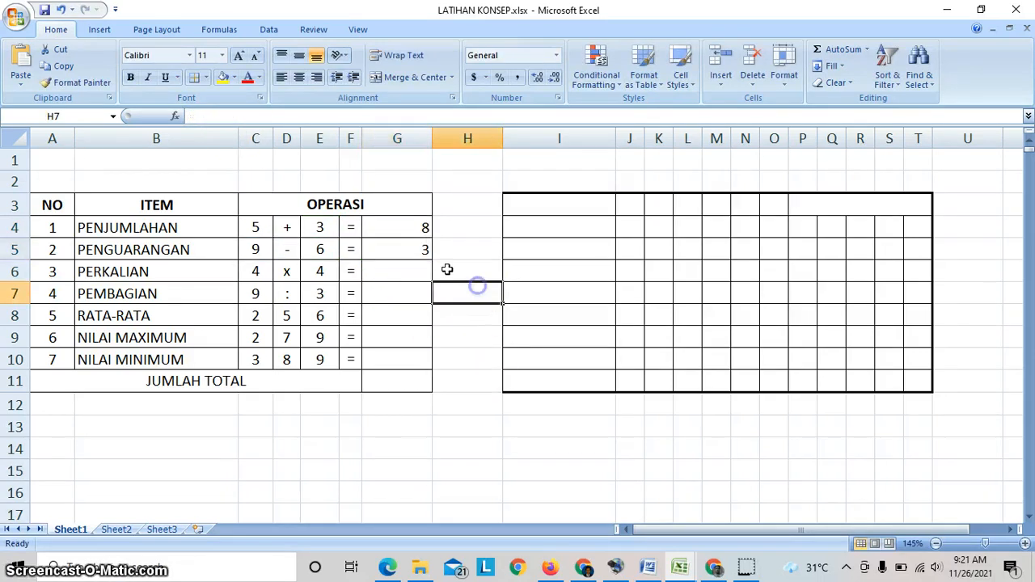
# - Replace the addition formula in G4 with the plain number 8 and check the cell's stored content
pyautogui.click(412, 227)
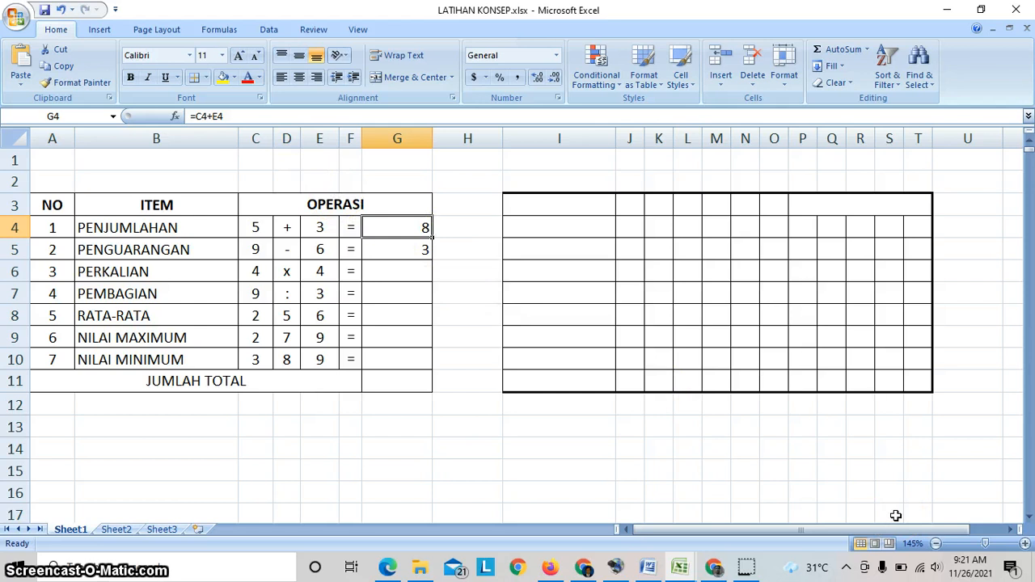
pyautogui.press('BackSpace')
pyautogui.press('Escape')
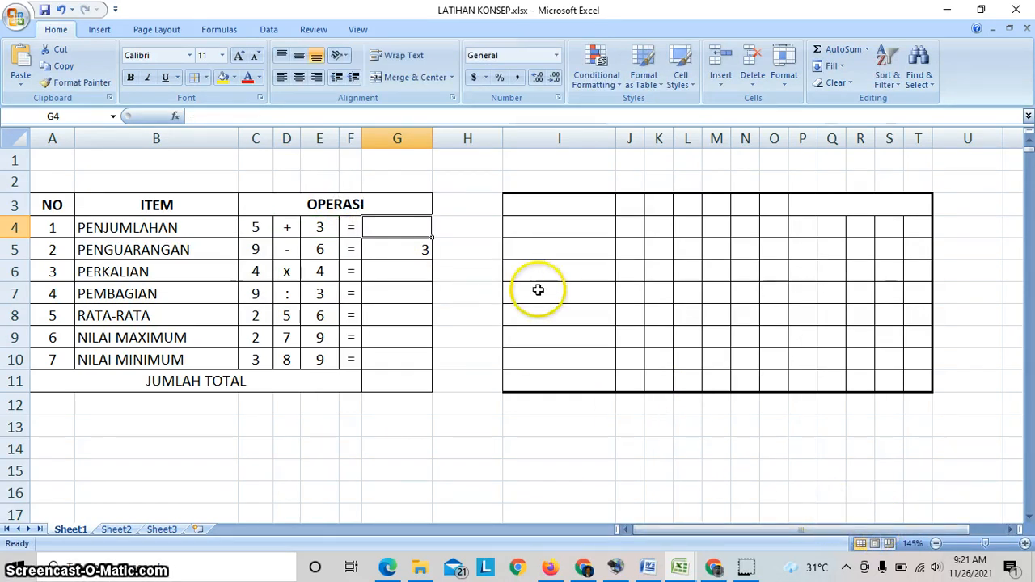
pyautogui.click(469, 333)
pyautogui.click(382, 228)
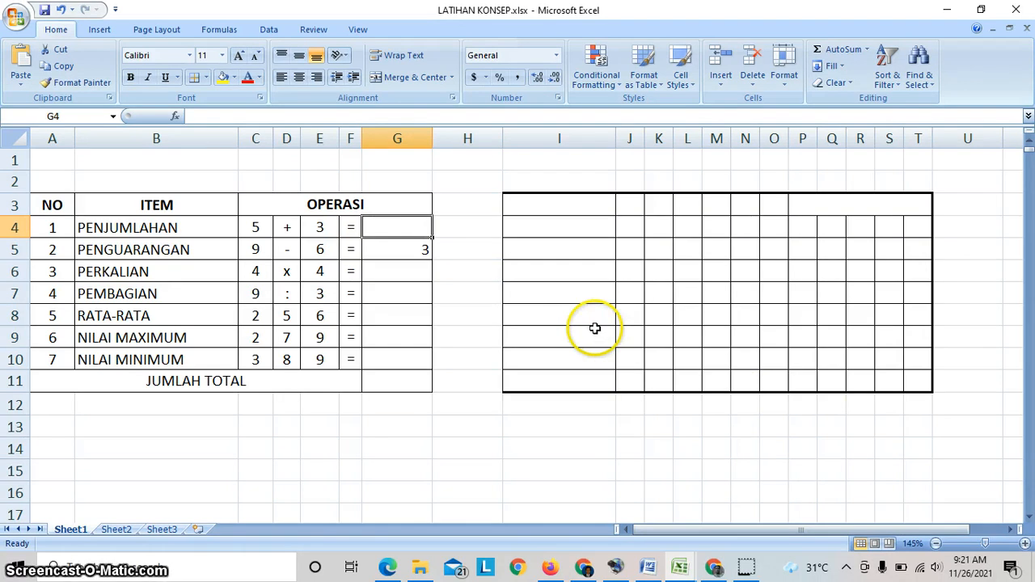
pyautogui.write('8')
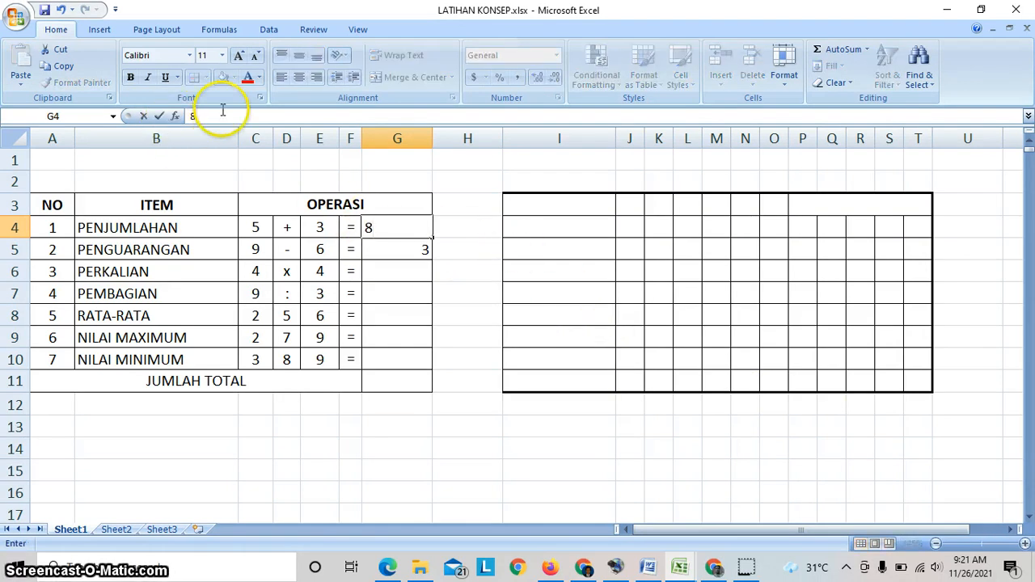
pyautogui.press('Return')
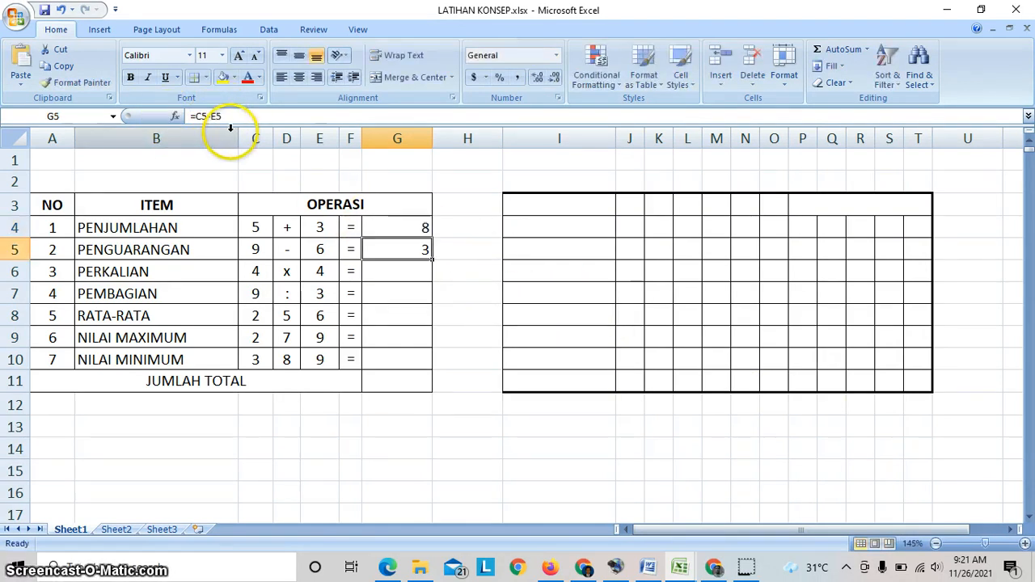
pyautogui.click(422, 222)
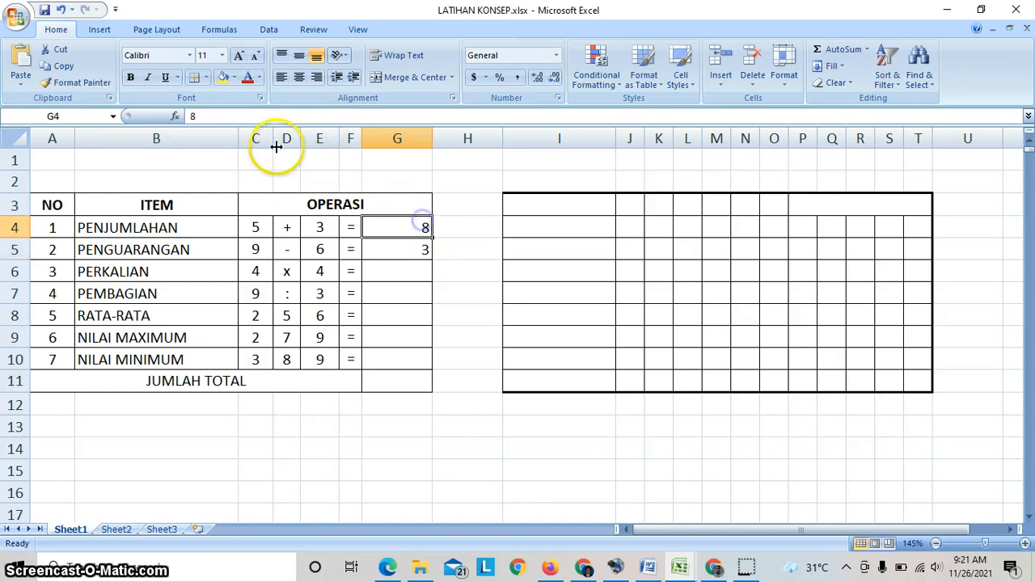
# - Replace the subtraction formula in G5 with the plain number 3 and check the cell's stored content
pyautogui.click(398, 253)
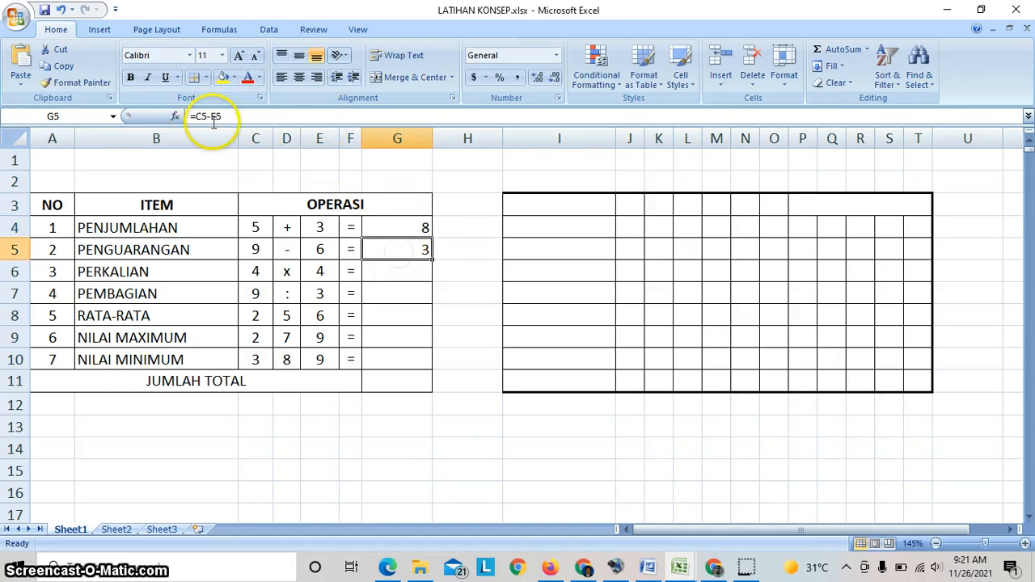
pyautogui.press('Delete')
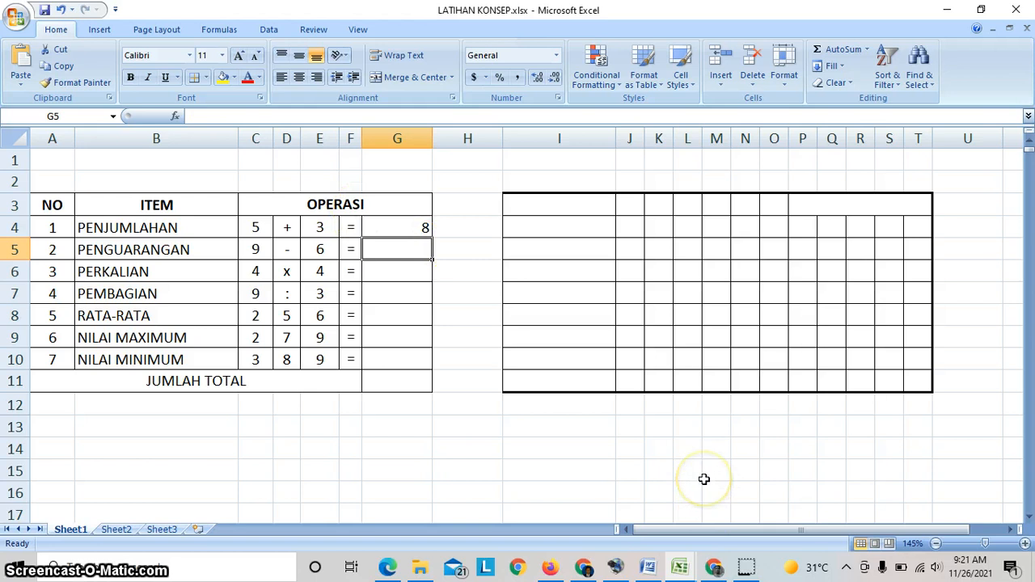
pyautogui.write('3')
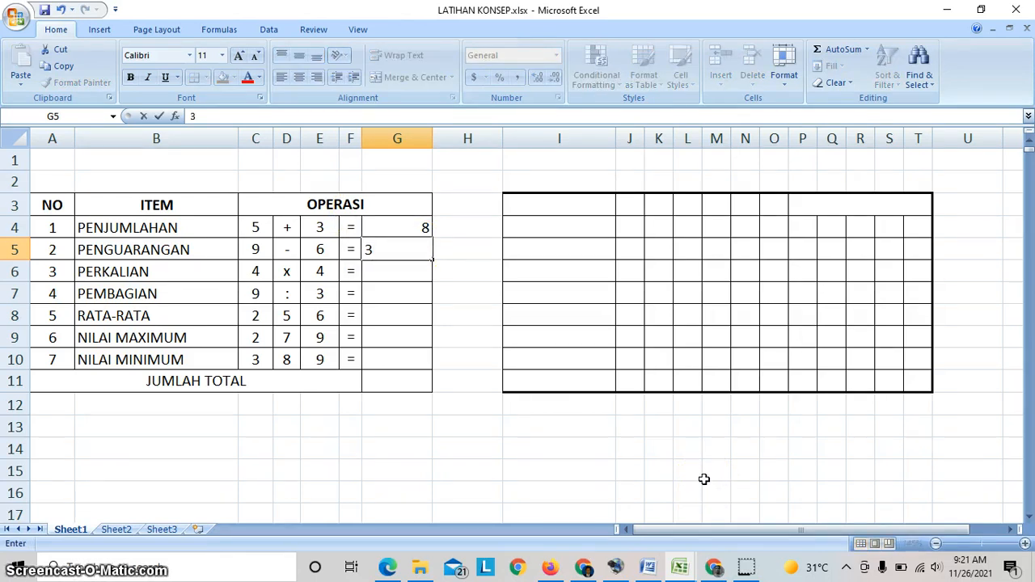
pyautogui.press('Return')
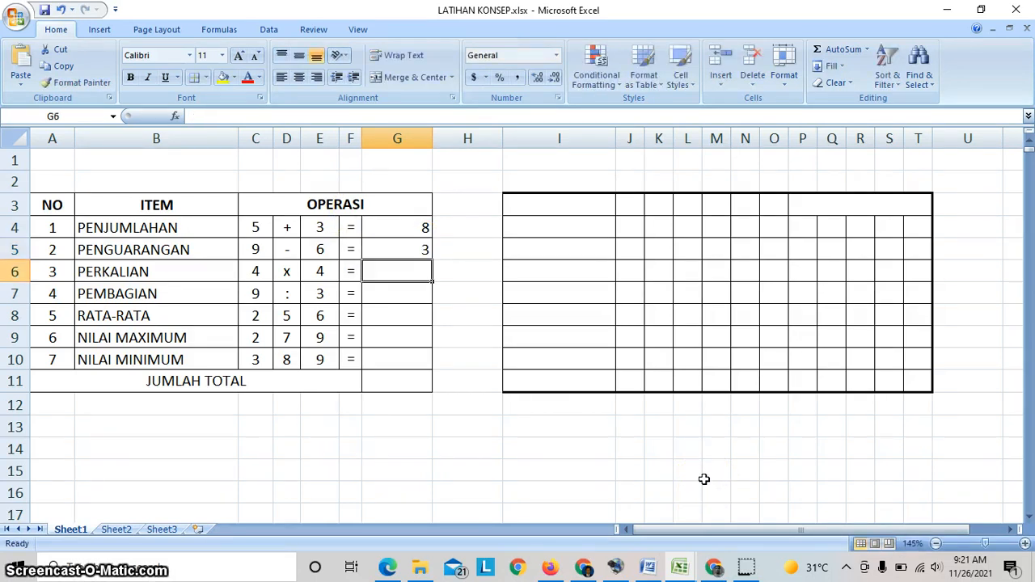
pyautogui.click(397, 254)
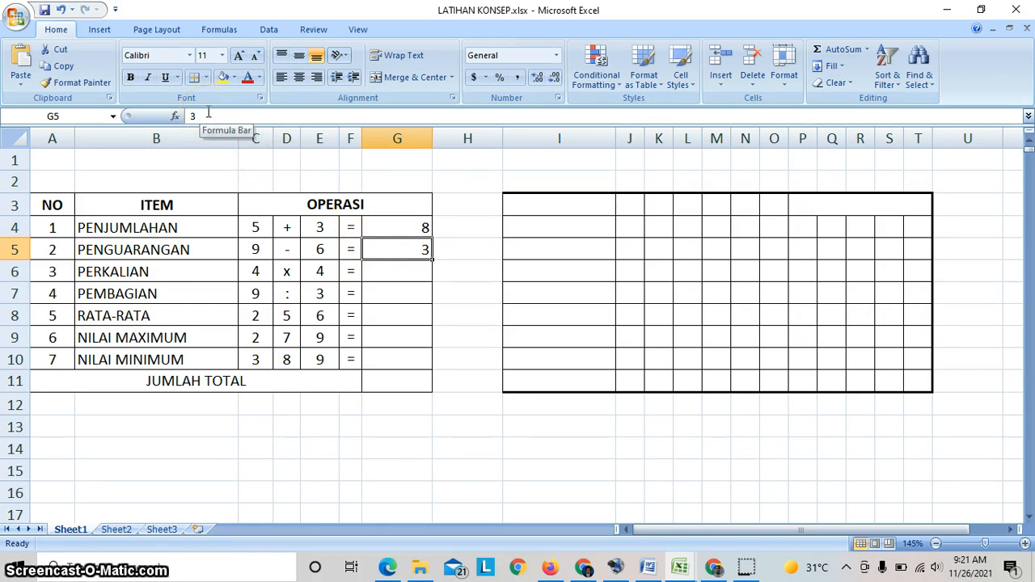
# - Replace the plain number in G4 with the addition formula =C4+E4 for the PENJUMLAHAN row
pyautogui.click(408, 230)
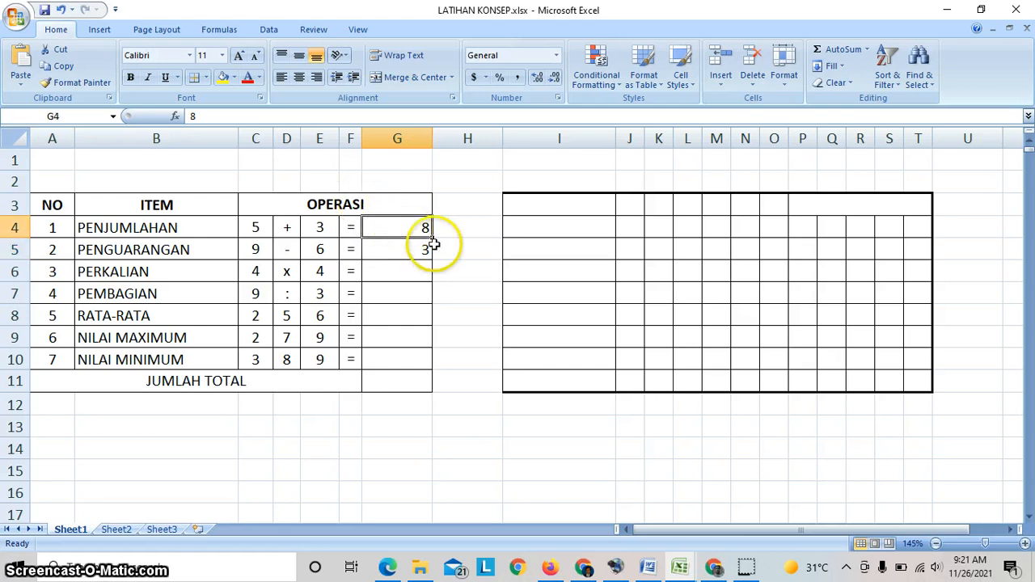
pyautogui.write('=')
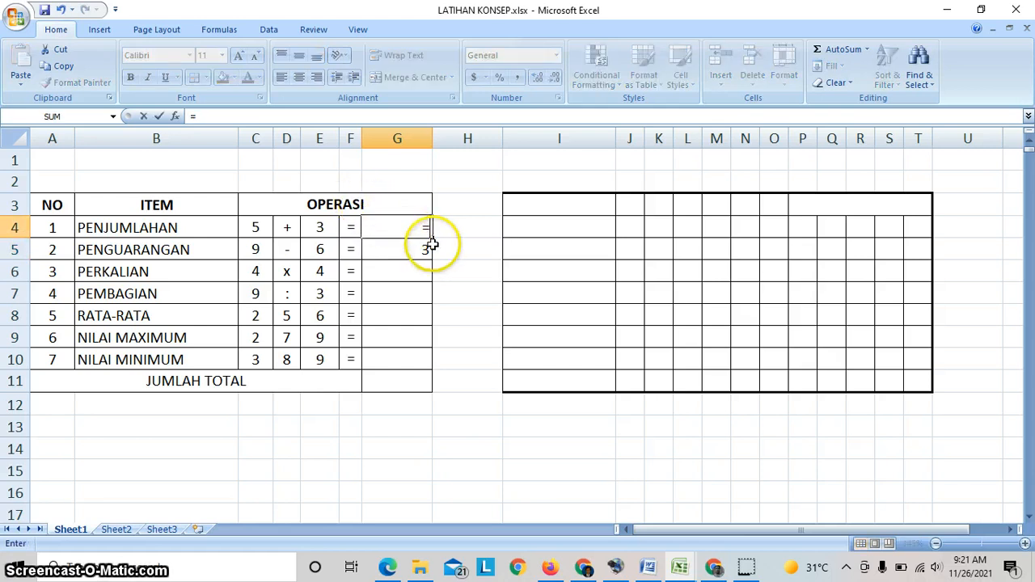
pyautogui.click(256, 229)
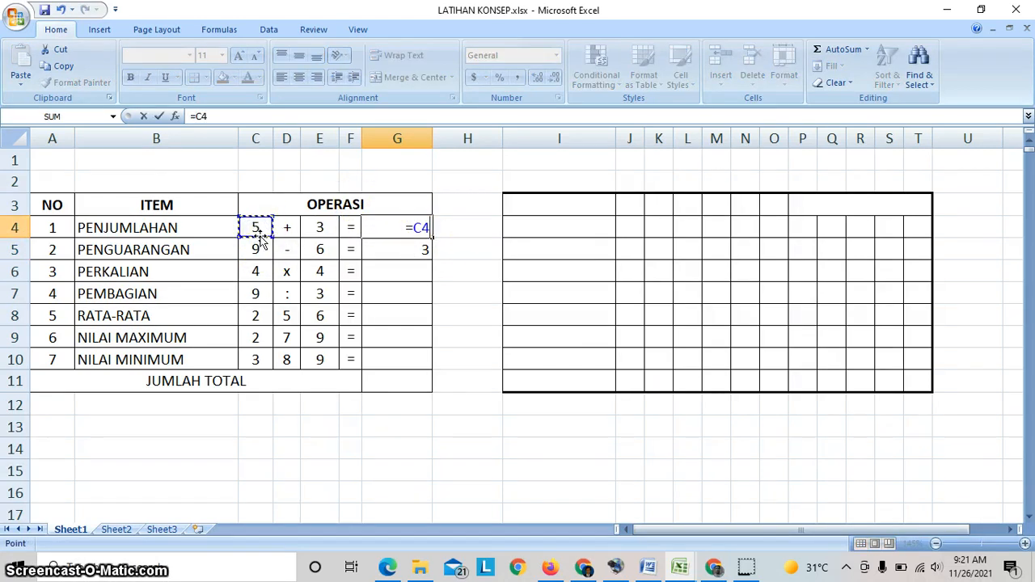
pyautogui.click(320, 227)
pyautogui.press('Return')
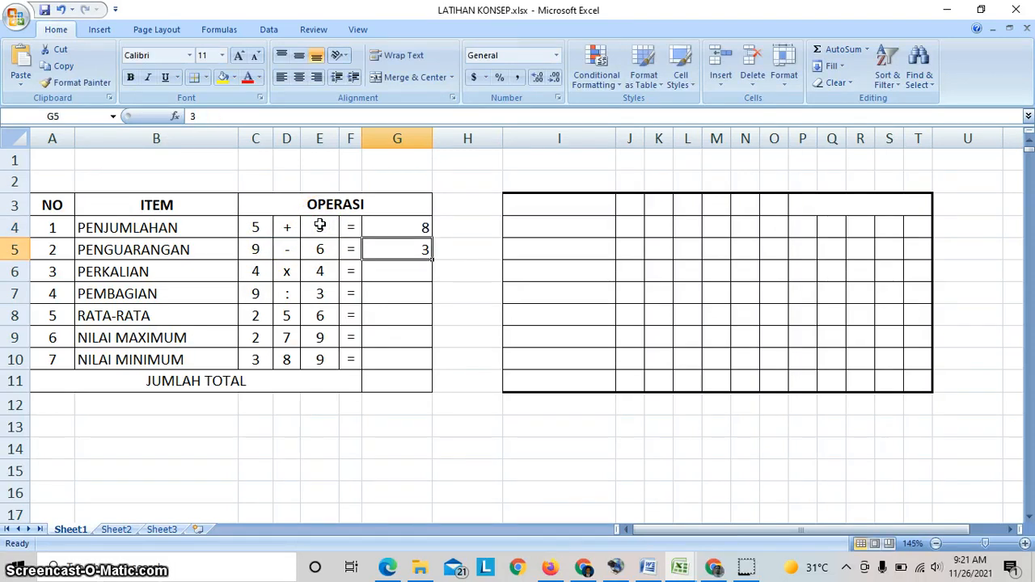
# - Replace the plain number in G5 with the subtraction formula =C5-E5
pyautogui.click(395, 255)
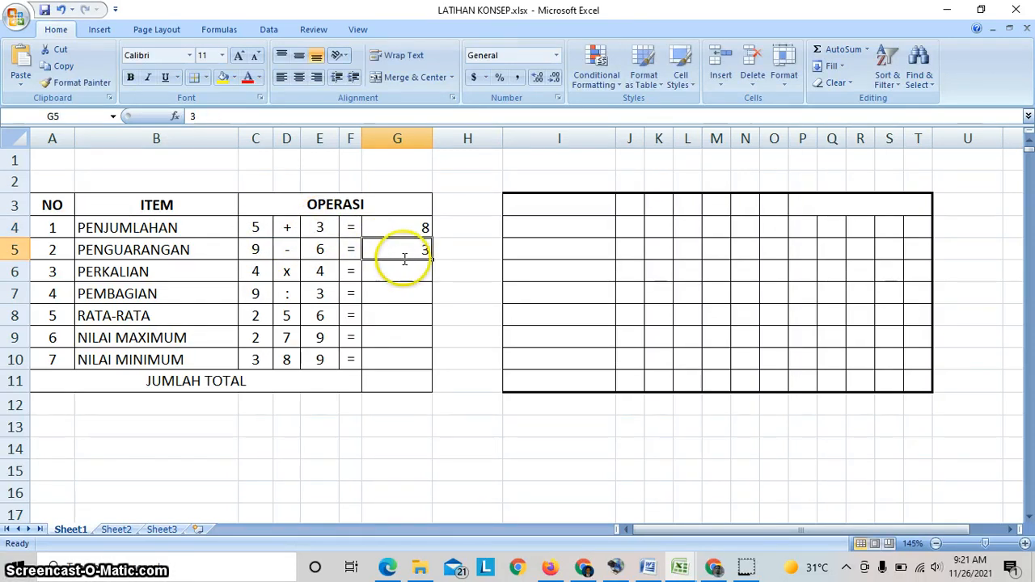
pyautogui.write('=')
pyautogui.click(259, 251)
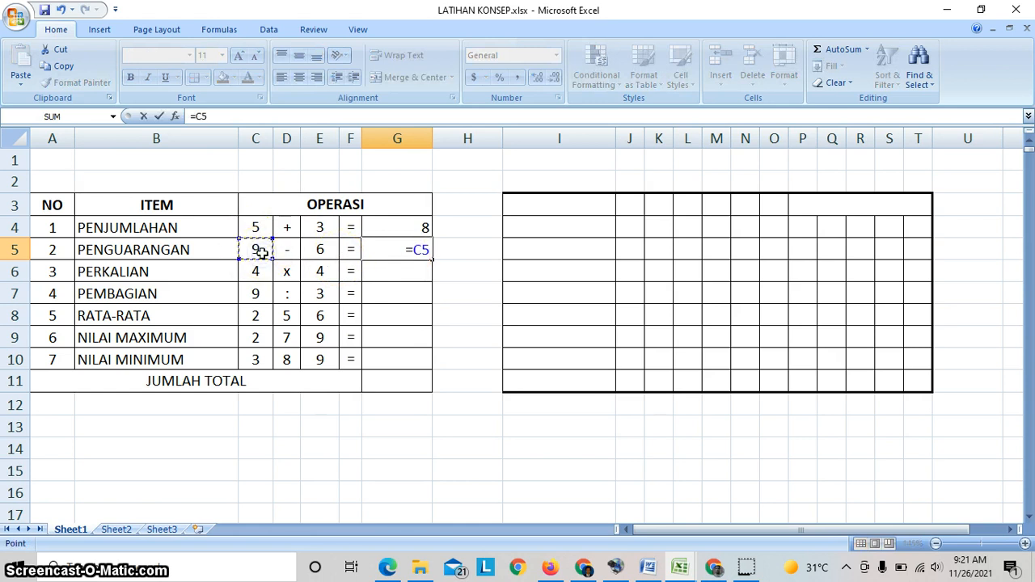
pyautogui.write('-')
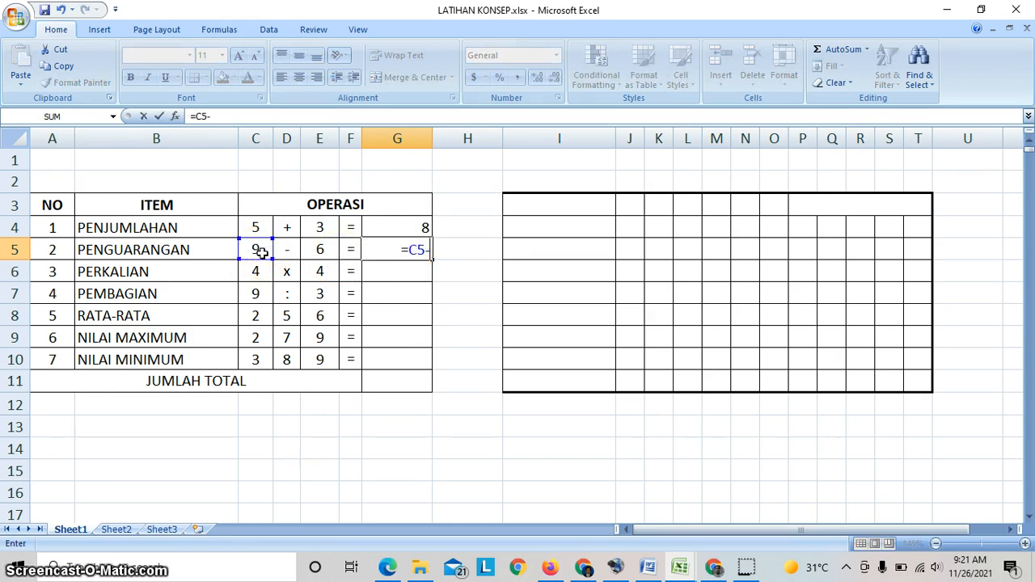
pyautogui.click(314, 251)
pyautogui.press('Return')
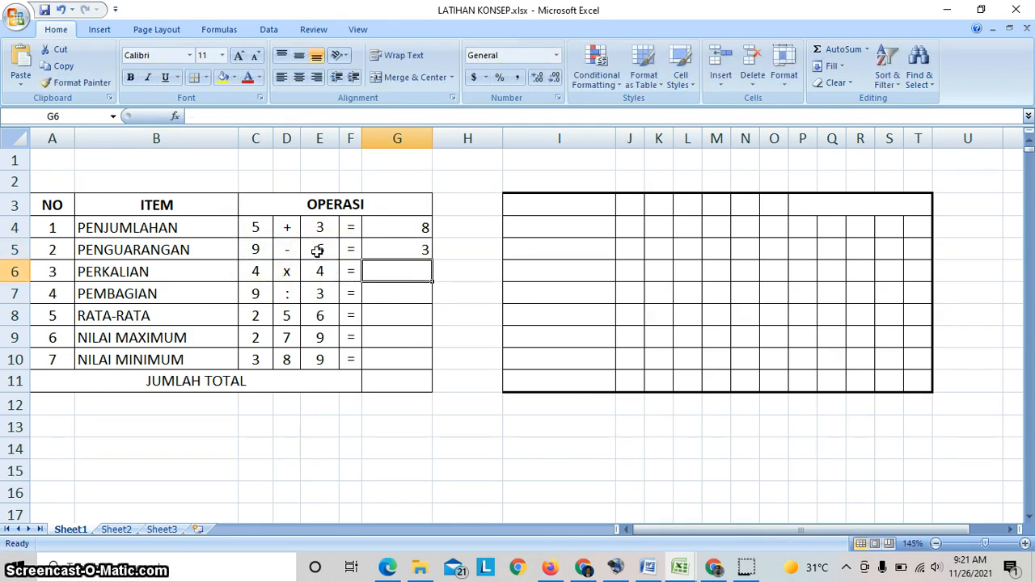
# - Enter the multiplication formula =C6*E6 in G6 for the PERKALIAN row
pyautogui.write('=')
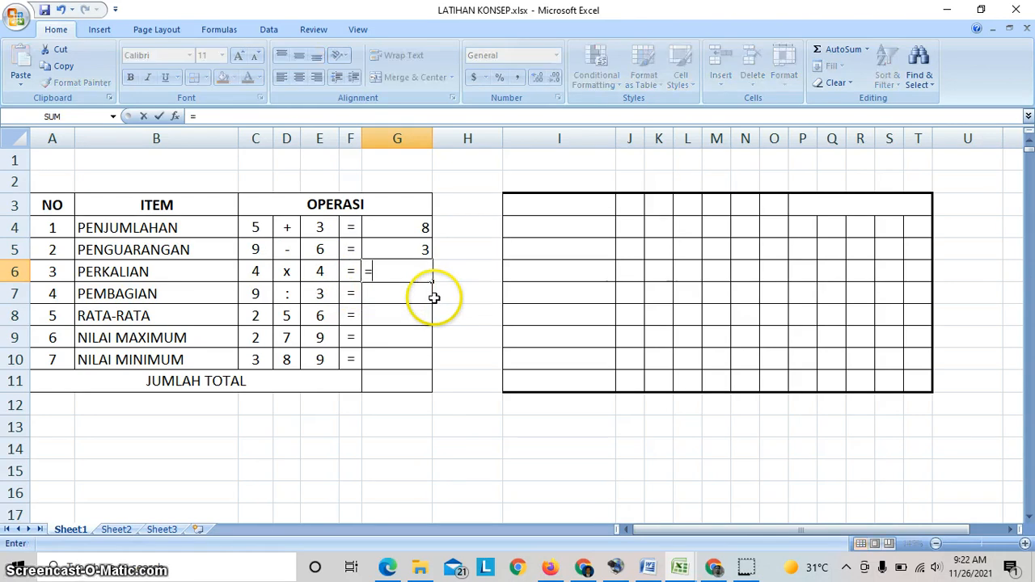
pyautogui.click(257, 272)
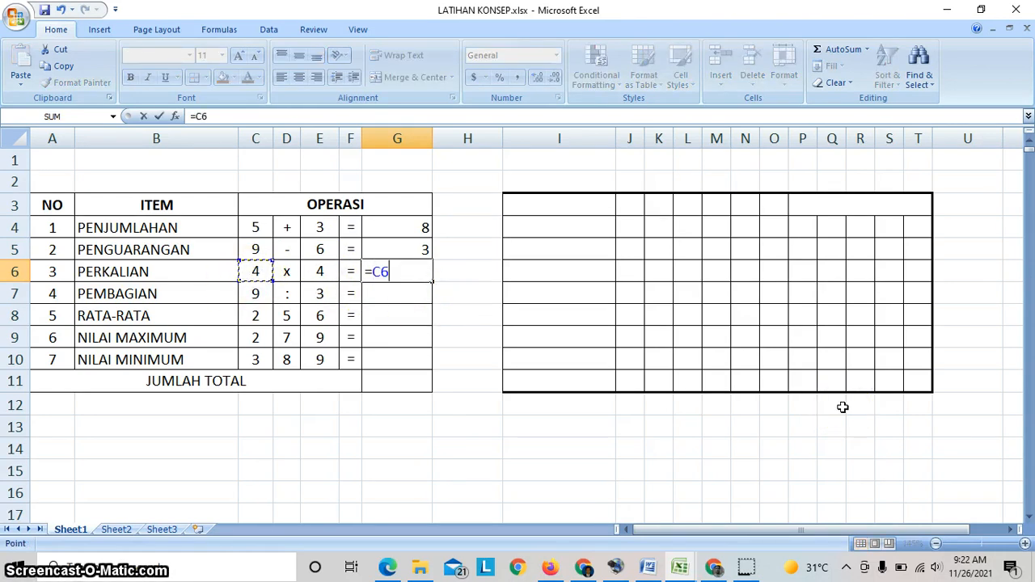
pyautogui.write('*')
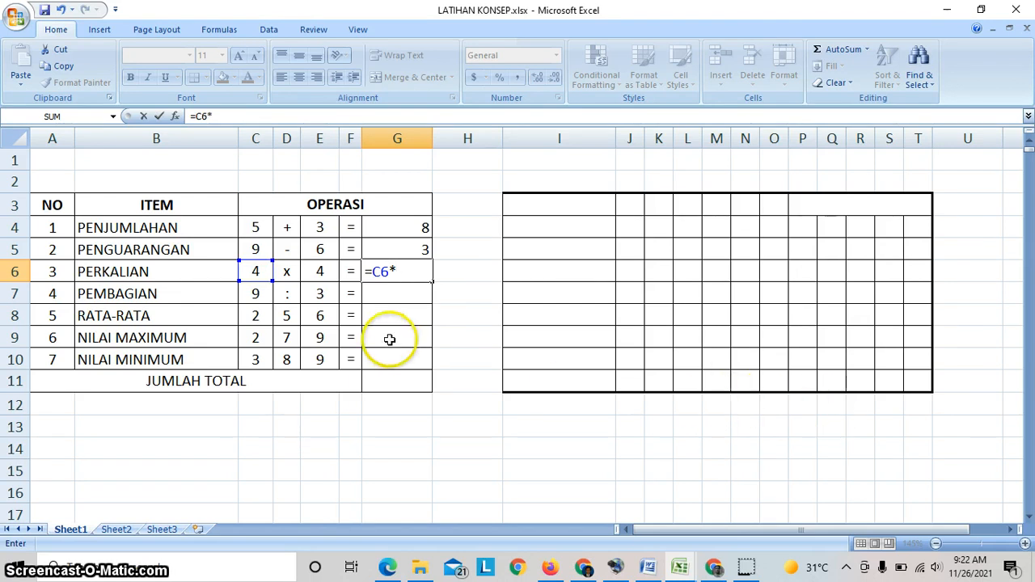
pyautogui.click(321, 273)
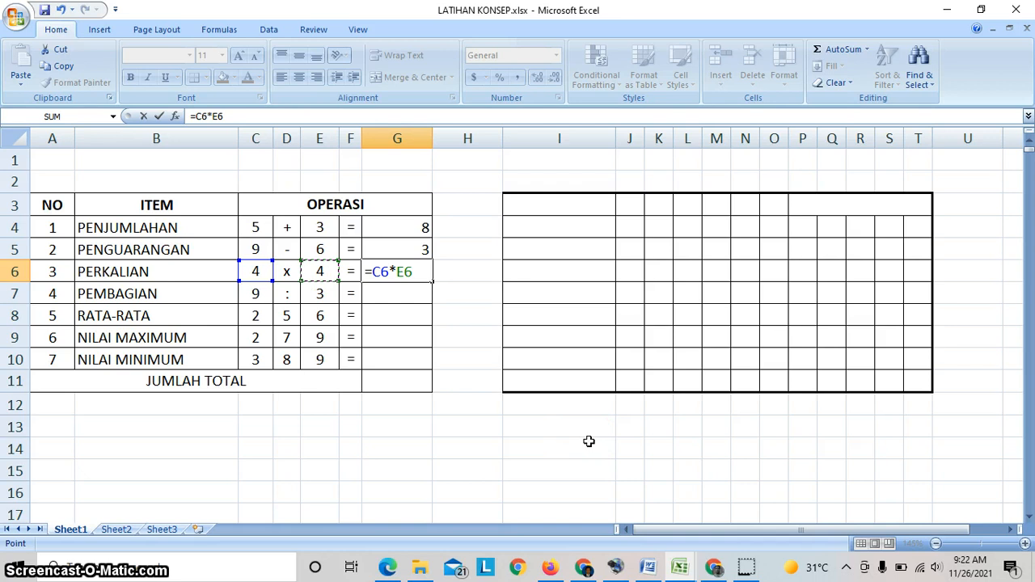
pyautogui.press('Return')
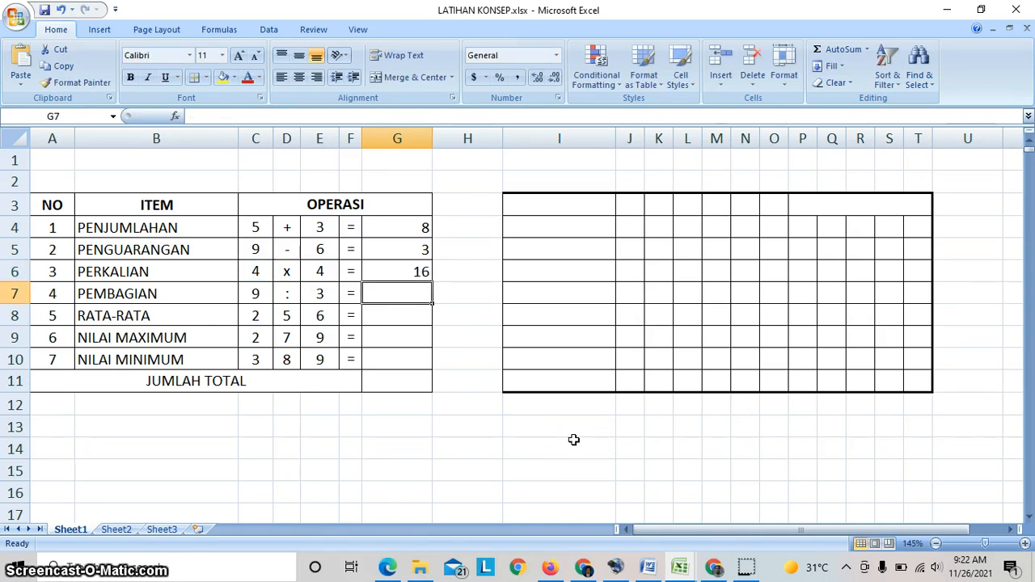
# - Enter the division formula =C7/E7 in G7 for the PEMBAGIAN row and review the stored formula
pyautogui.write('=')
pyautogui.click(257, 294)
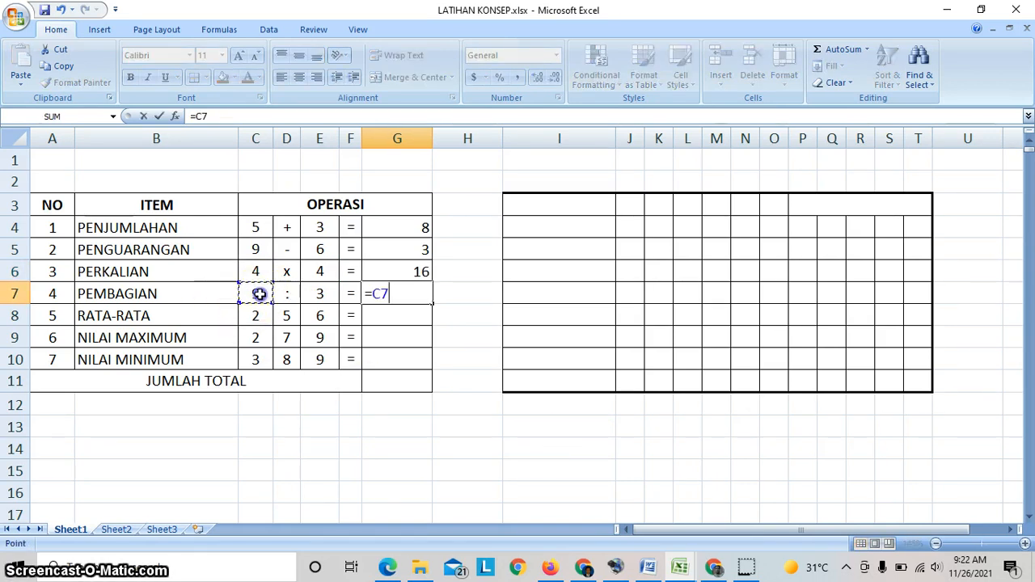
pyautogui.write('/')
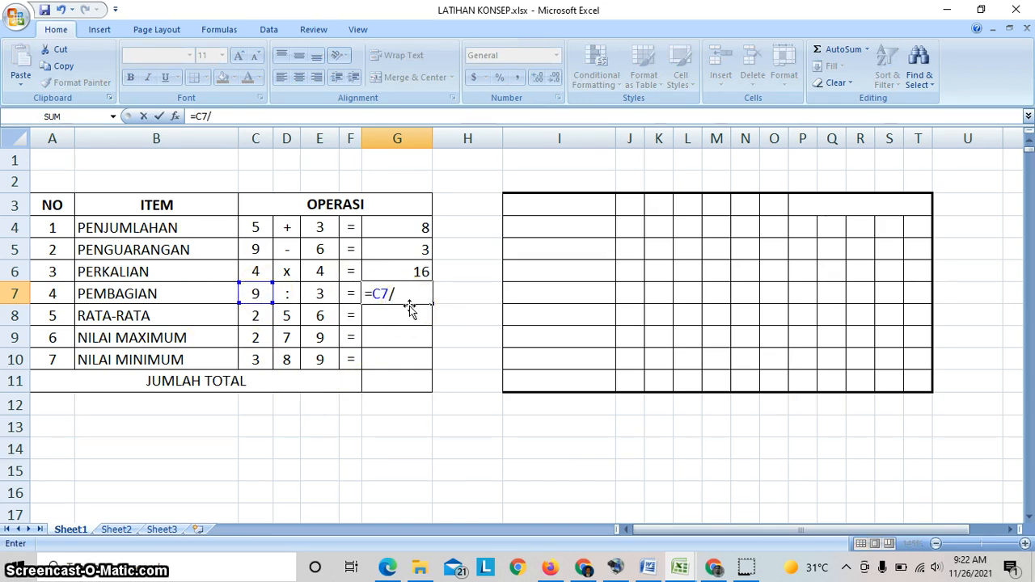
pyautogui.click(322, 296)
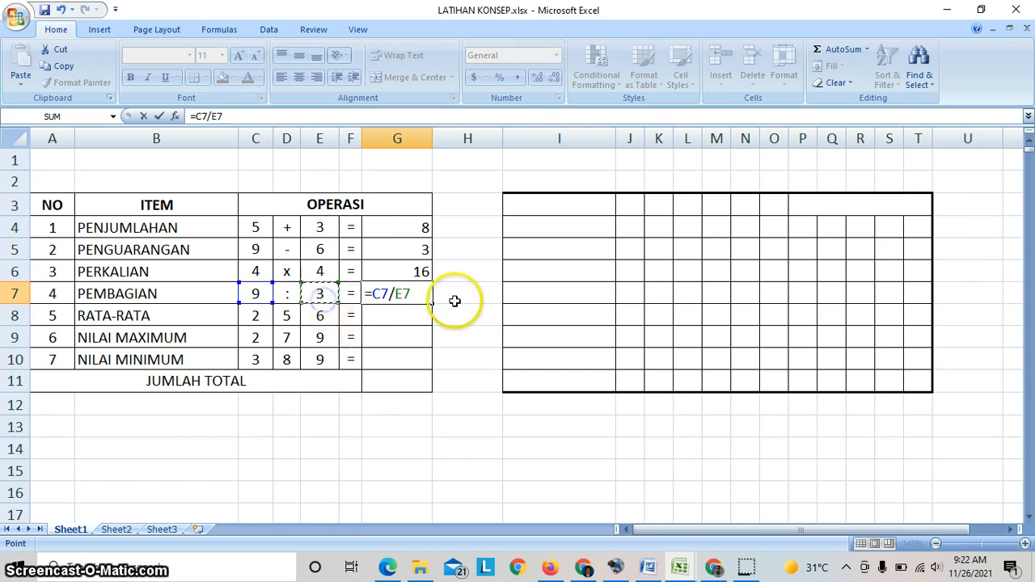
pyautogui.press('Return')
pyautogui.click(429, 292)
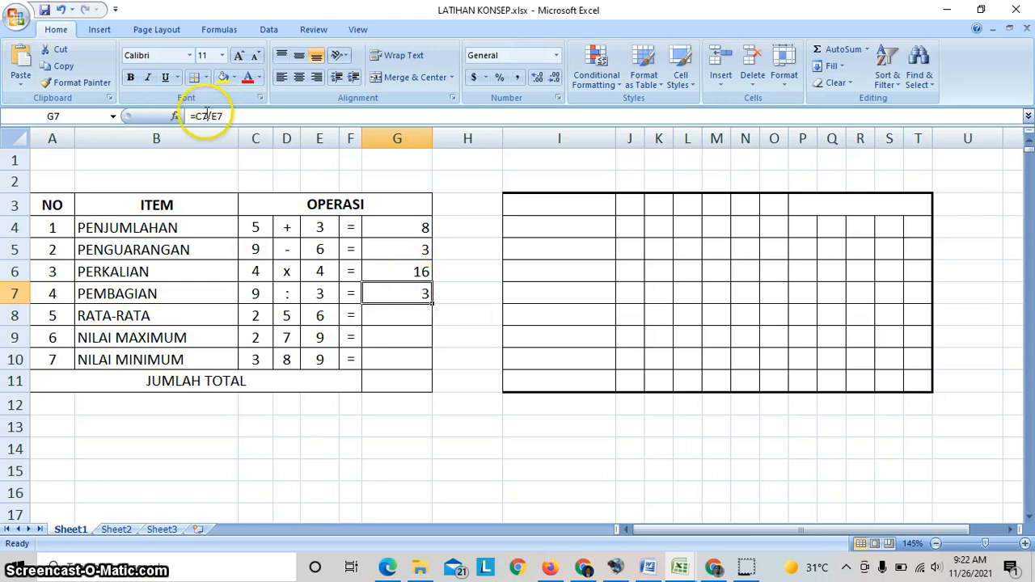
# - Start an AVERAGE formula in G8 for the RATA-RATA row, up to the opening parenthesis
pyautogui.click(389, 321)
pyautogui.click(390, 320)
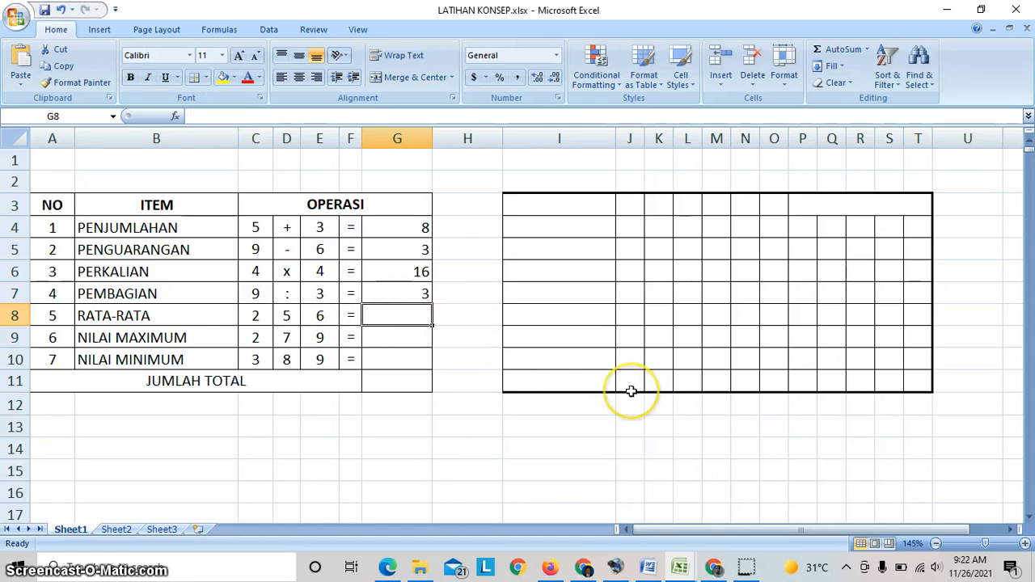
pyautogui.write('=')
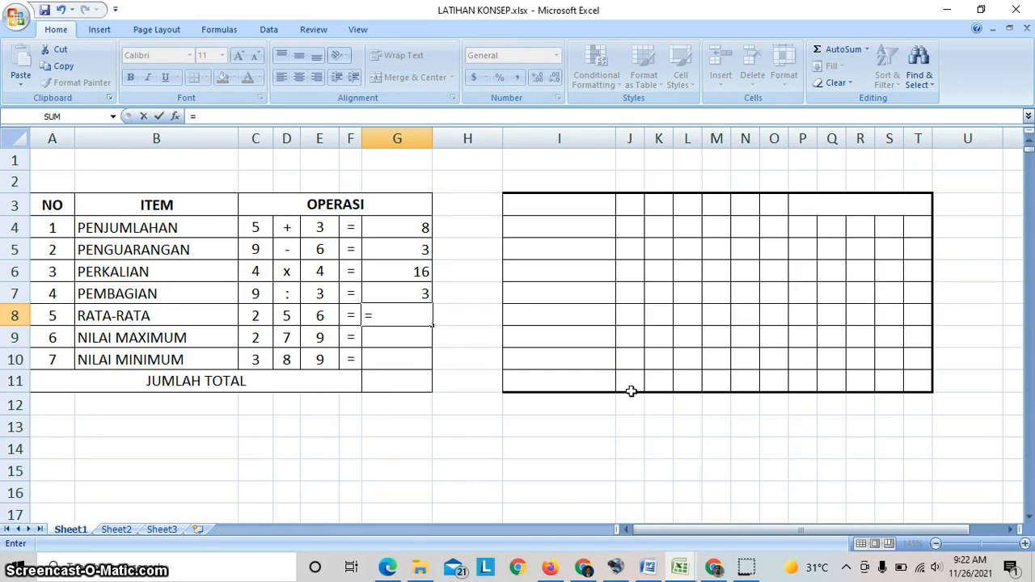
pyautogui.write('avera')
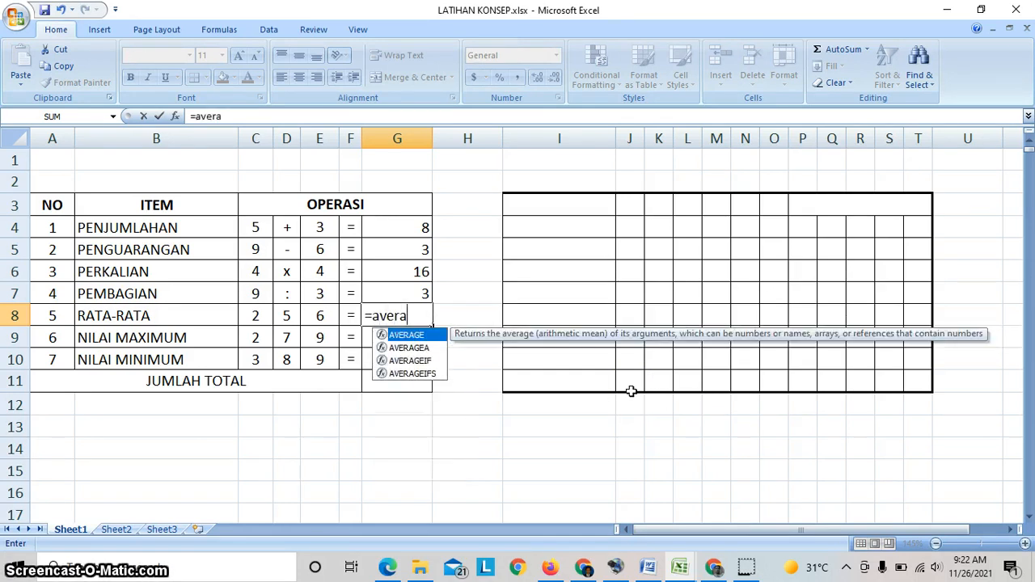
pyautogui.write('ge(')
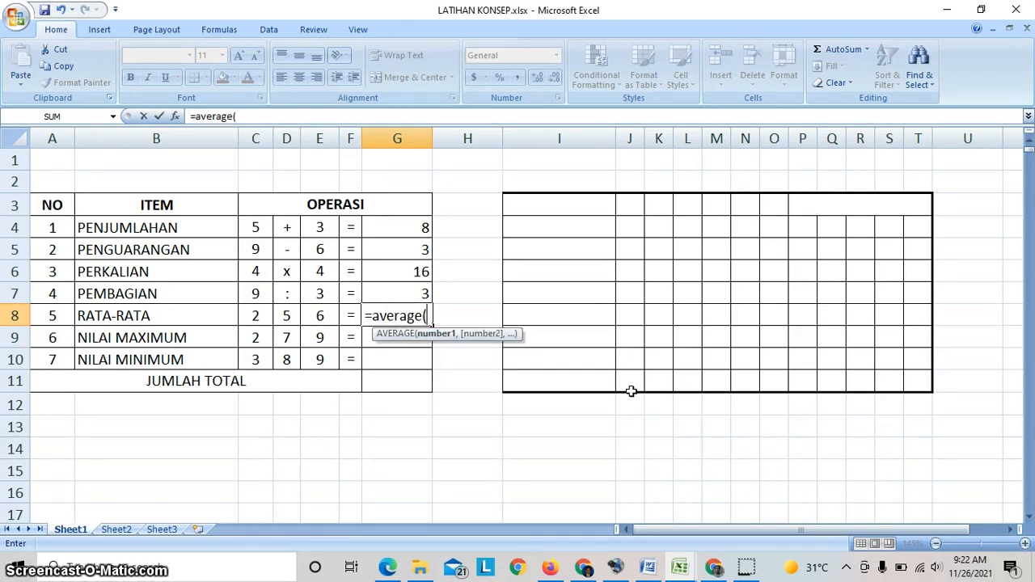
# - Try picking the range C8:E8 on the sheet as the AVERAGE argument, and remove that reference from the formula
pyautogui.click(251, 316)
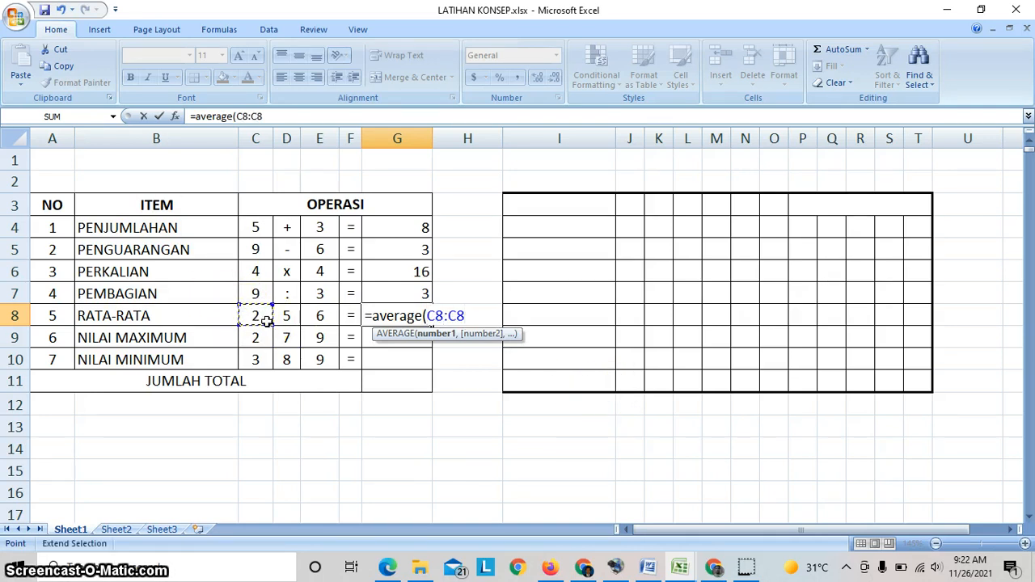
pyautogui.click(266, 320)
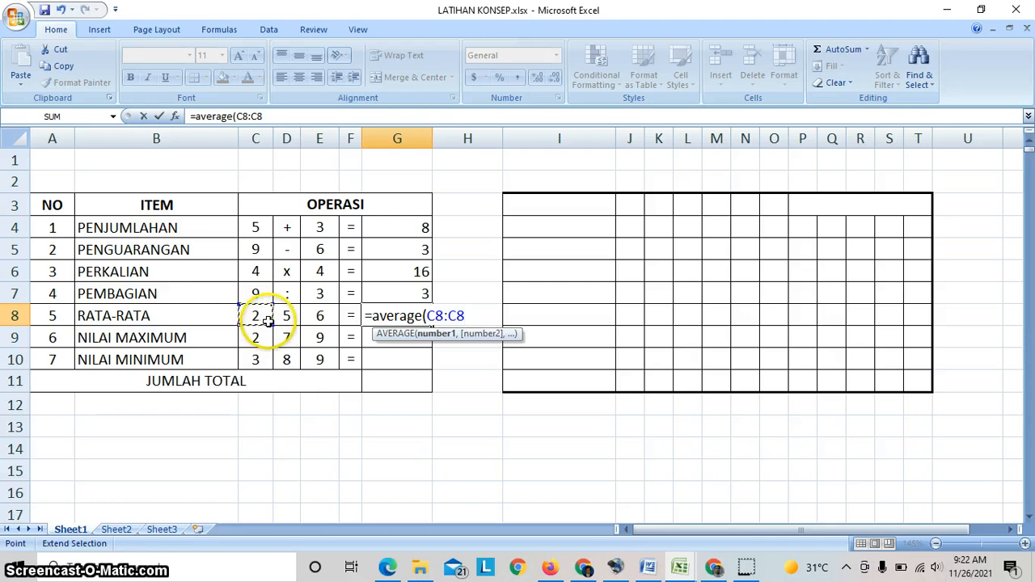
pyautogui.click(273, 323)
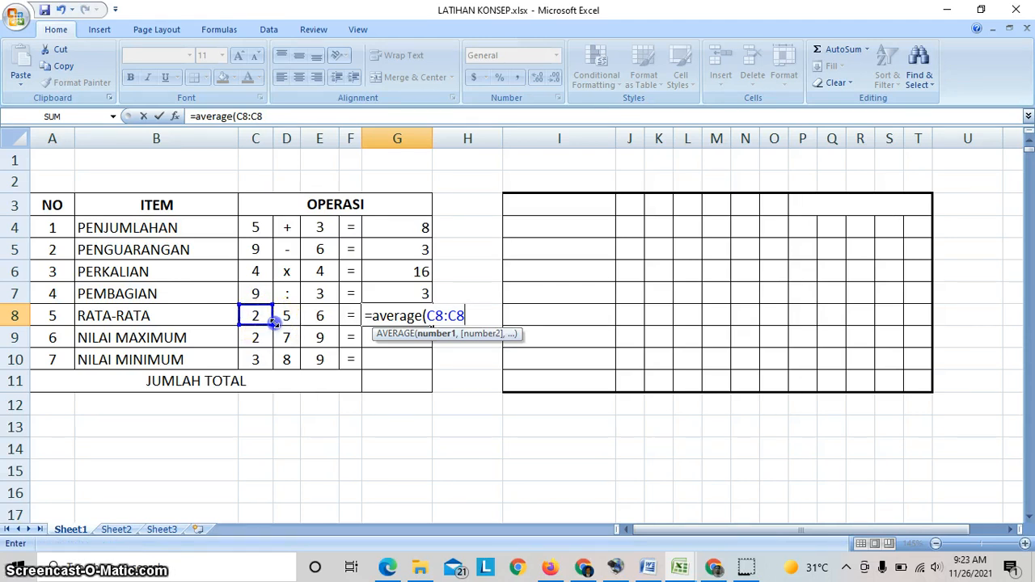
pyautogui.moveTo(274, 324); pyautogui.dragTo(321, 319)
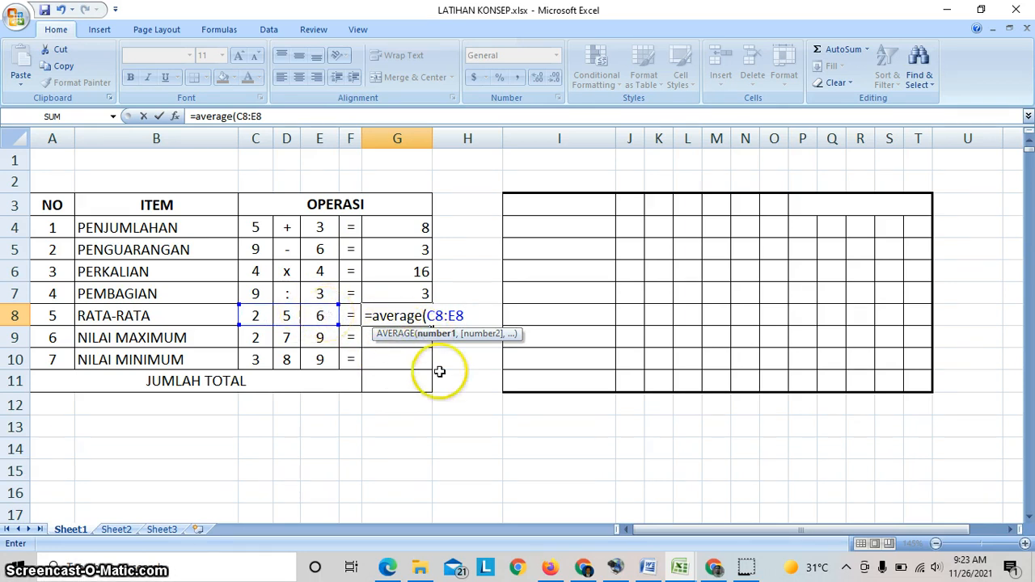
pyautogui.press('BackSpace')
pyautogui.press('BackSpace')
pyautogui.press('BackSpace')
pyautogui.press('BackSpace')
pyautogui.press('BackSpace')
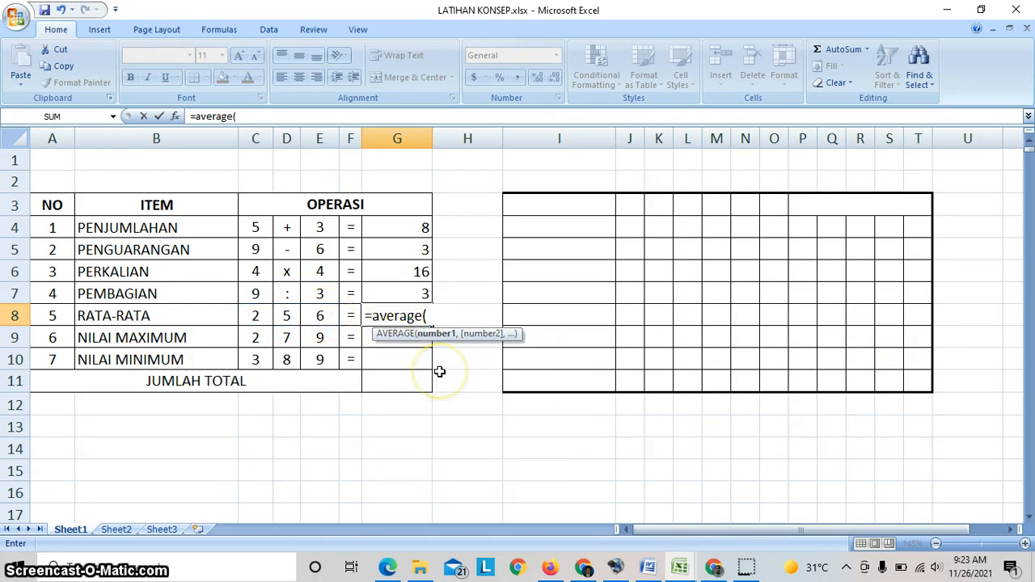
# - Complete the average formula in G8 as =average(c8:e8) and confirm it
pyautogui.write('c8:')
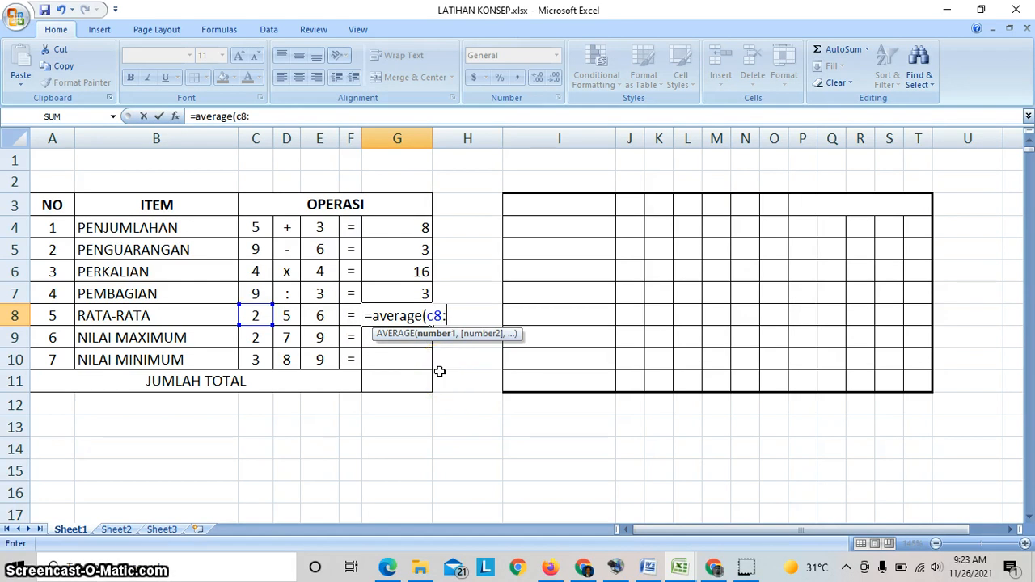
pyautogui.write('e')
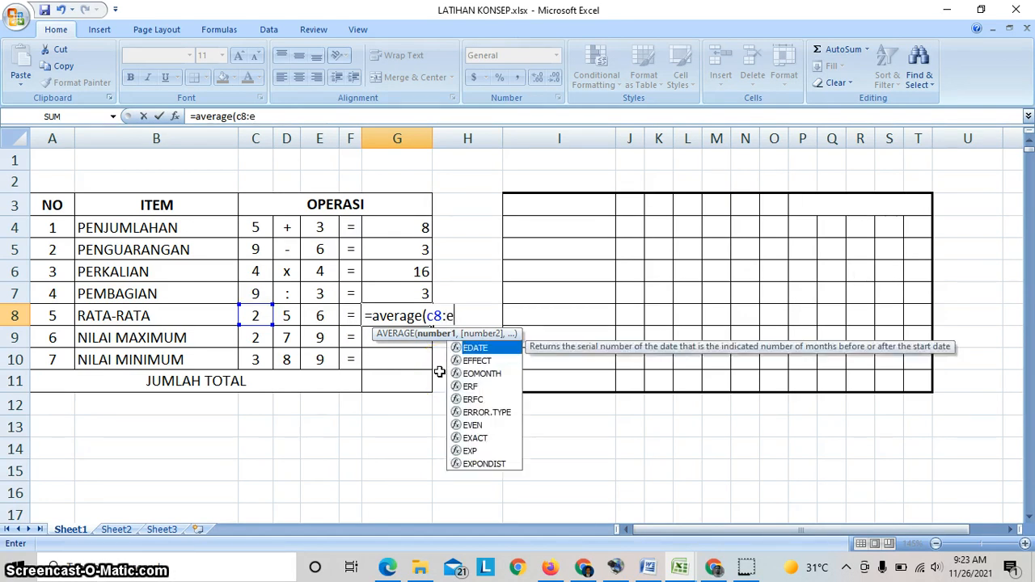
pyautogui.write('8')
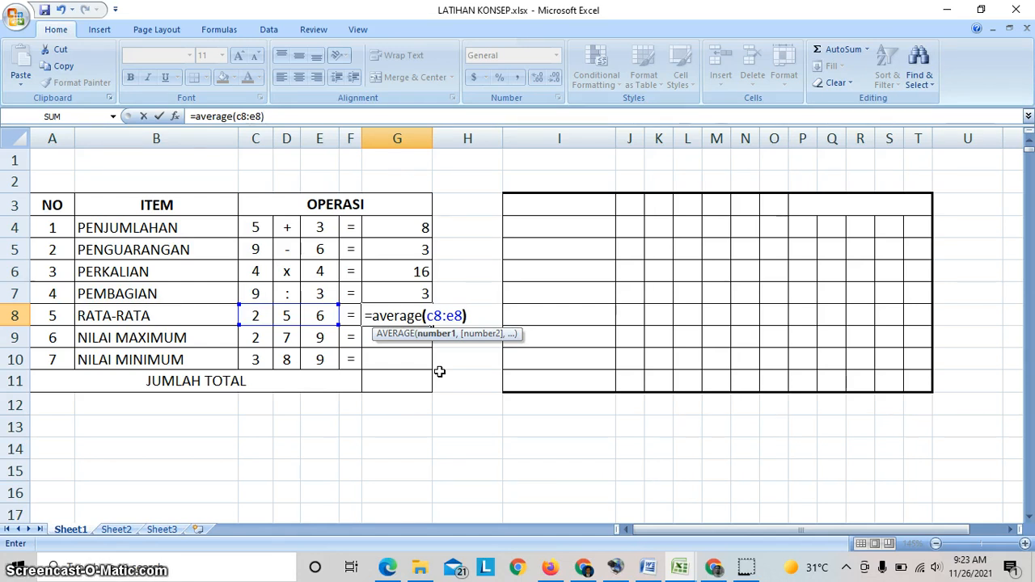
pyautogui.write(')')
pyautogui.press('Return')
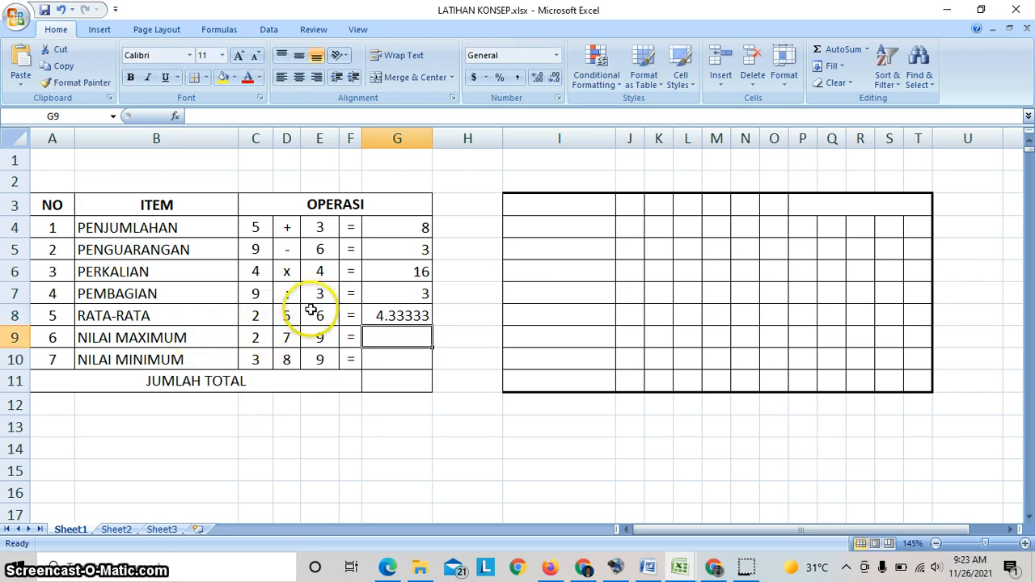
# - Format the RATA-RATA result in G8 to show one decimal place
pyautogui.click(407, 317)
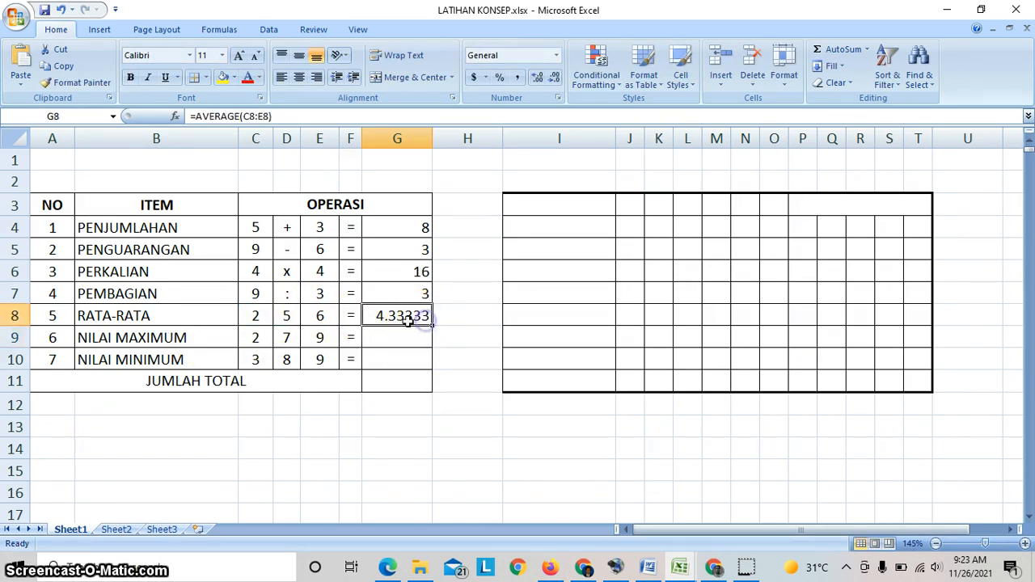
pyautogui.click(536, 78)
pyautogui.click(536, 77)
pyautogui.click(536, 77)
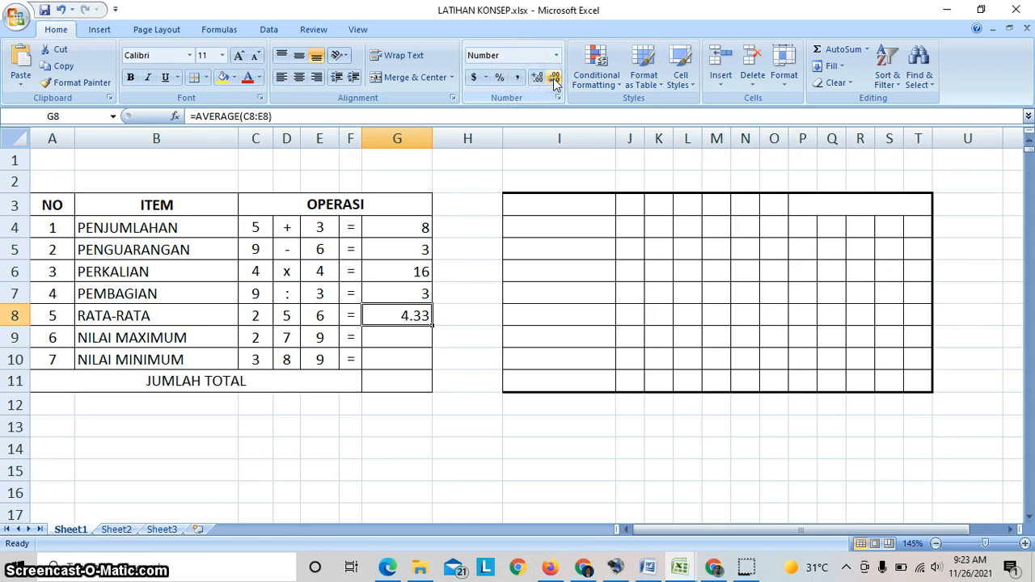
# - Start a MAX formula in G9 for the NILAI MAXIMUM row, up to the opening parenthesis
pyautogui.click(395, 337)
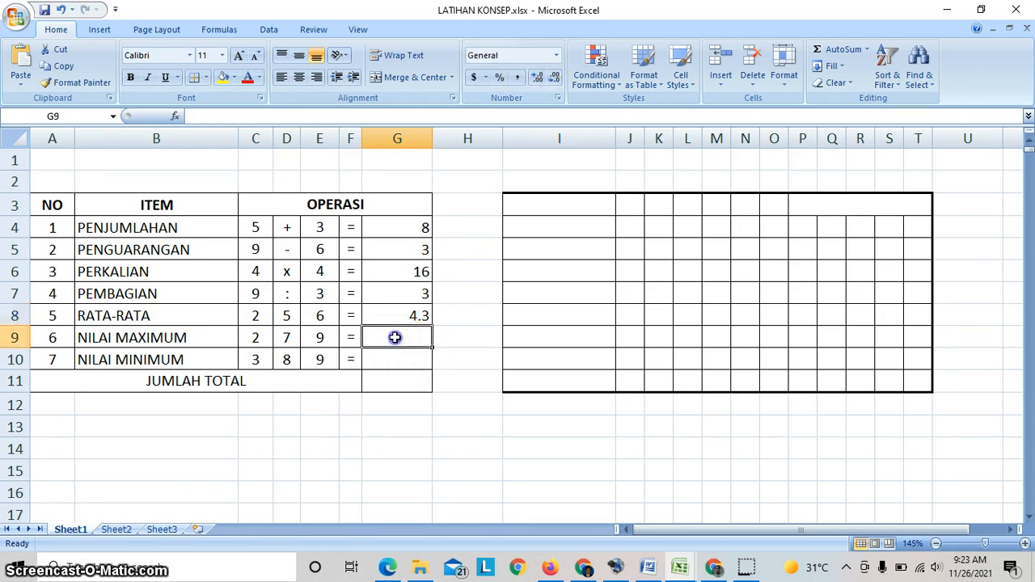
pyautogui.click(318, 340)
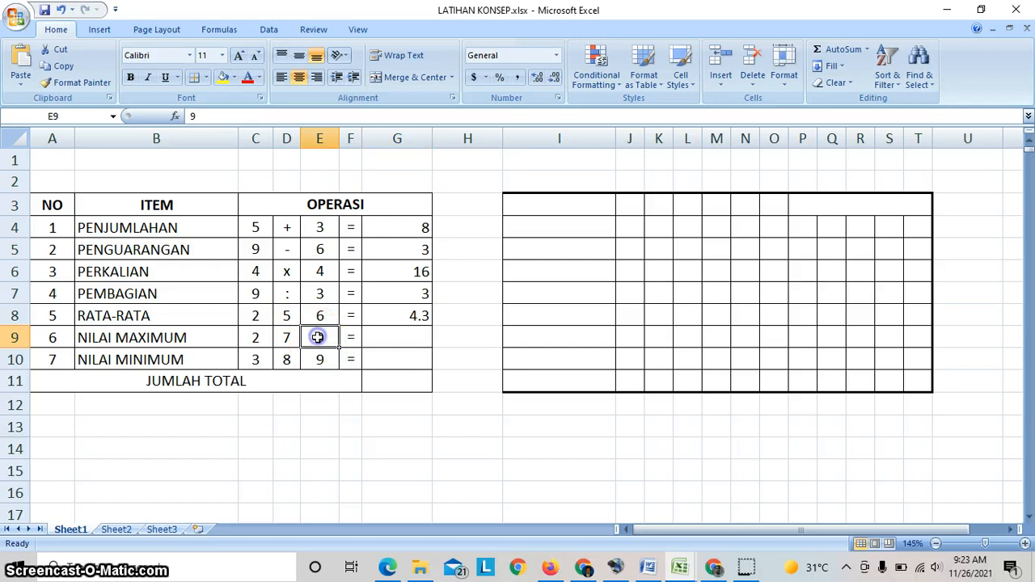
pyautogui.click(408, 336)
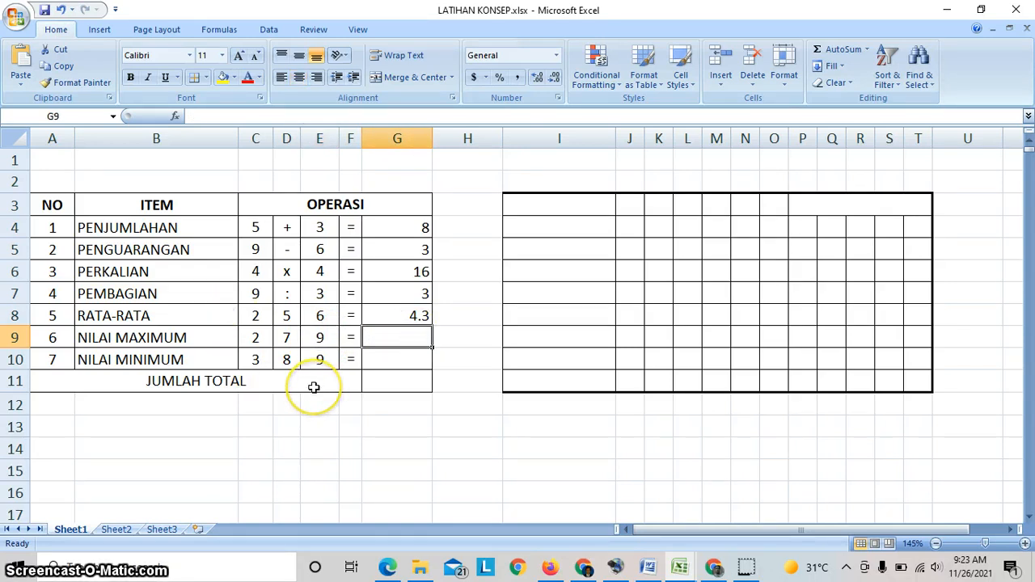
pyautogui.moveTo(259, 338); pyautogui.dragTo(329, 342)
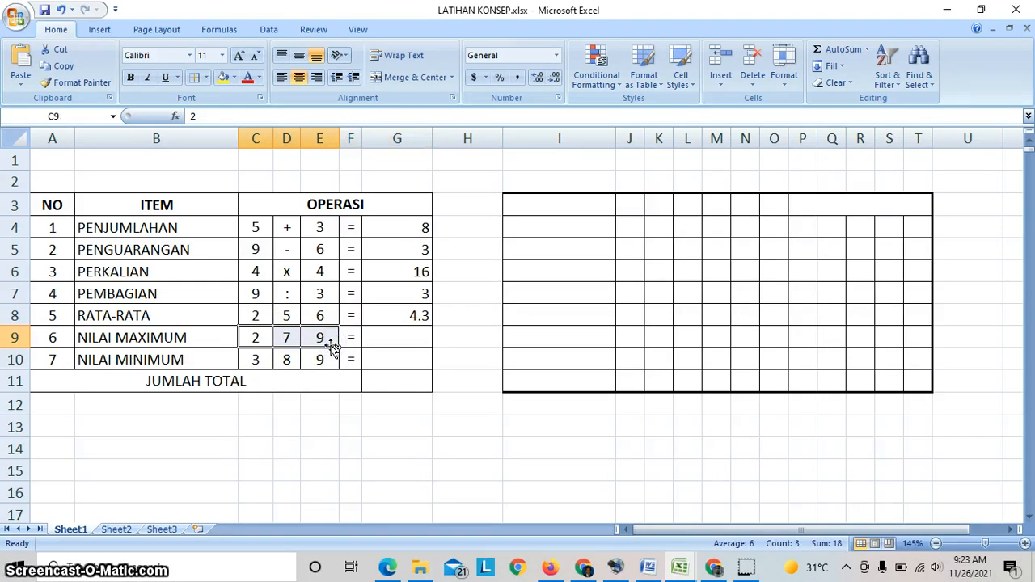
pyautogui.click(389, 341)
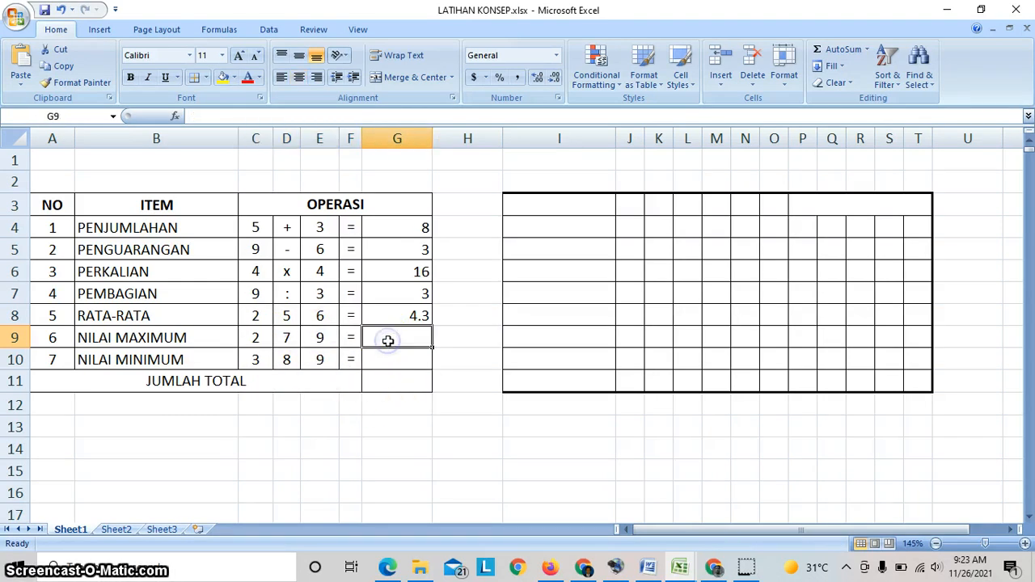
pyautogui.write('=')
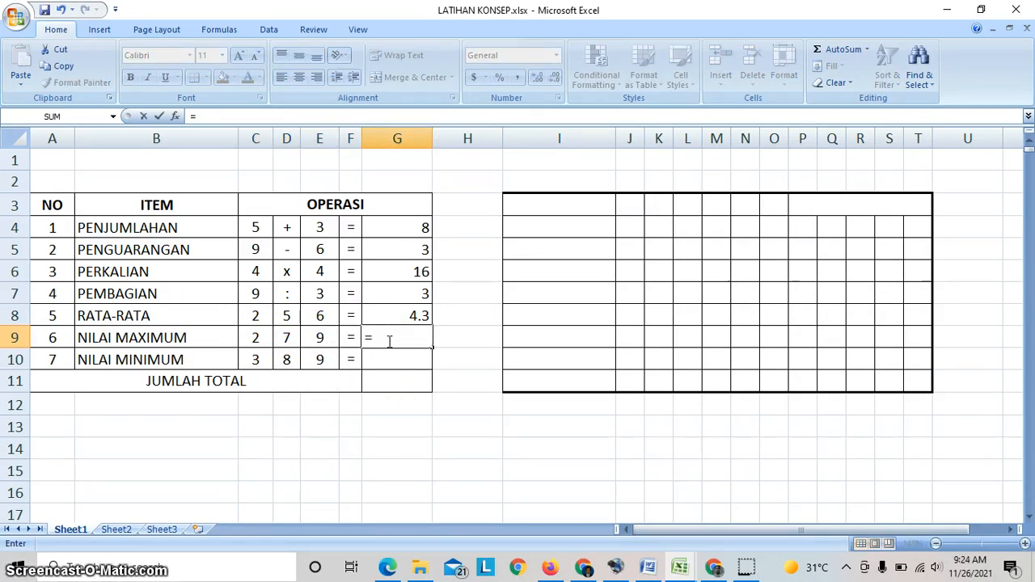
pyautogui.write('macx')
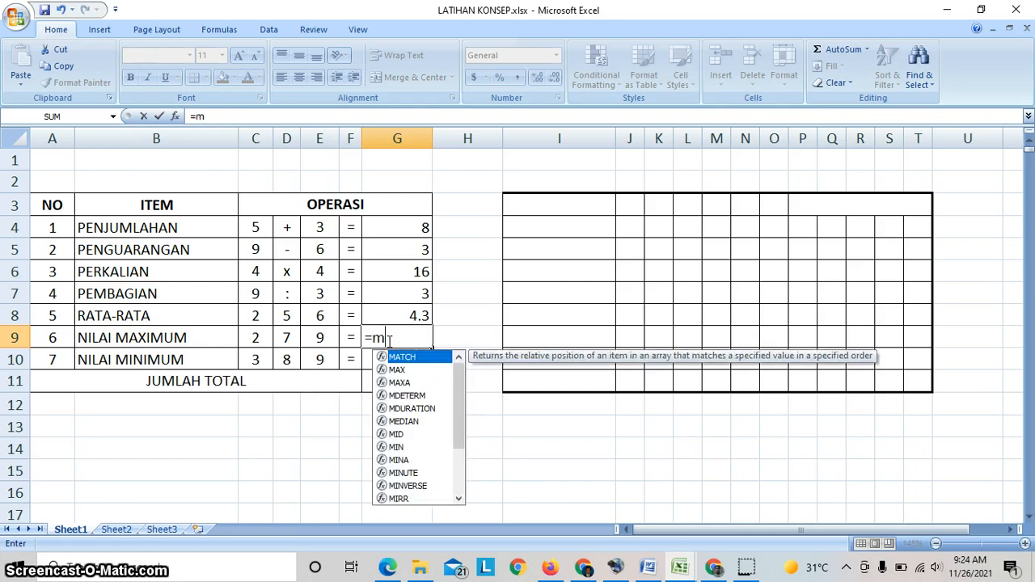
pyautogui.press('BackSpace')
pyautogui.press('BackSpace')
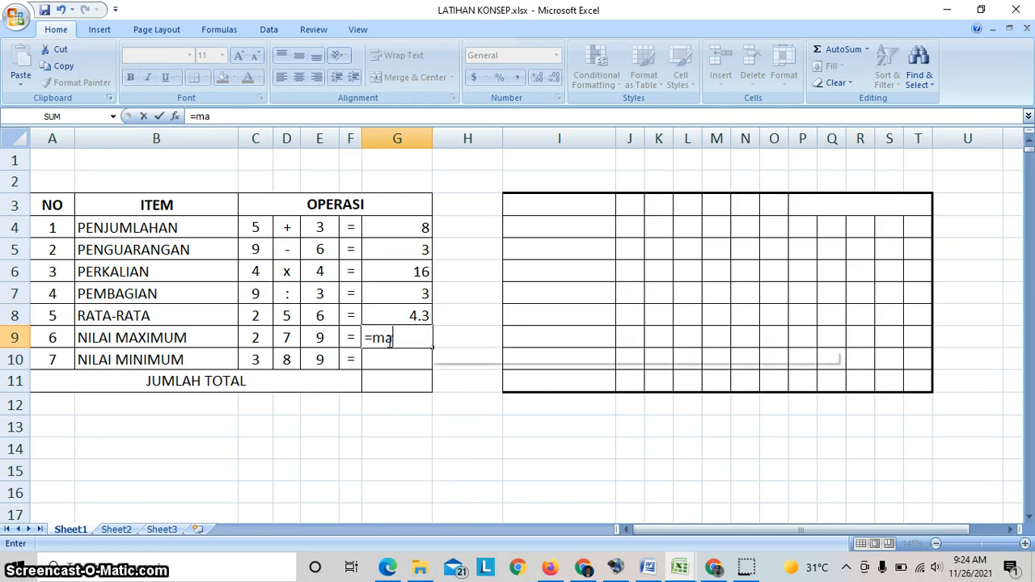
pyautogui.write('x(')
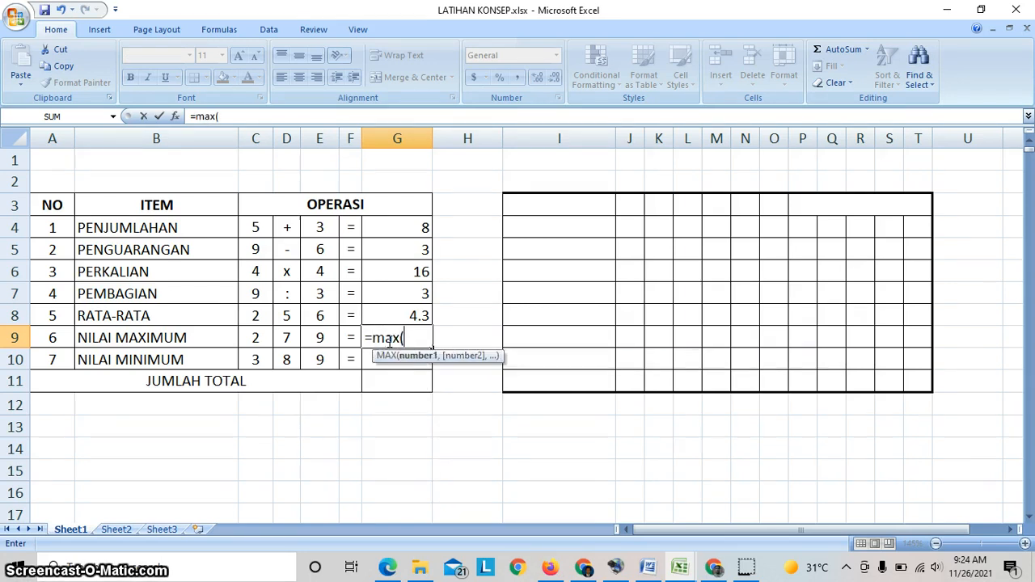
# - Pick the range C9:E9 as the MAX argument and confirm the formula =max(C9:E9) in G9
pyautogui.click(257, 338)
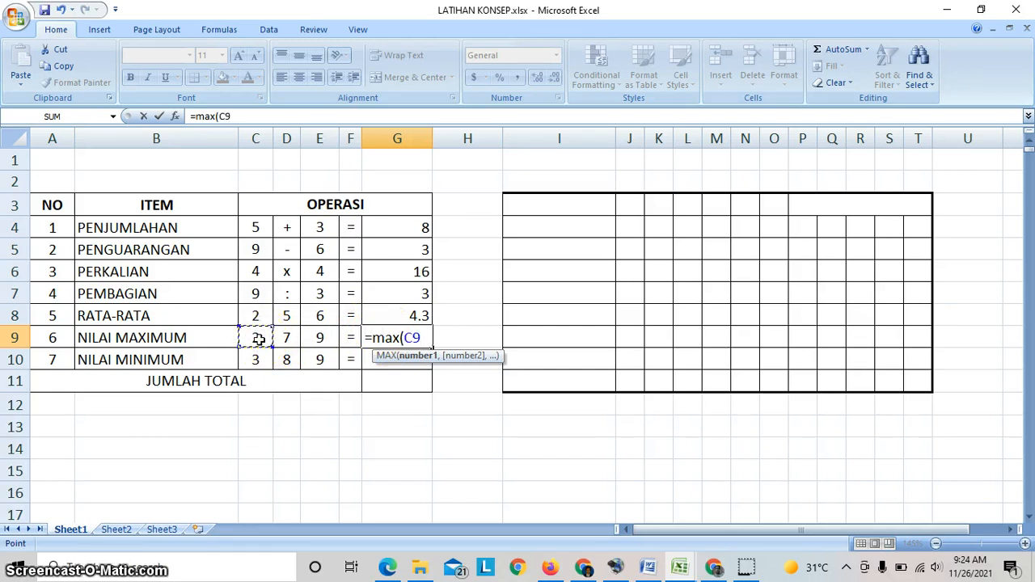
pyautogui.press('F8')
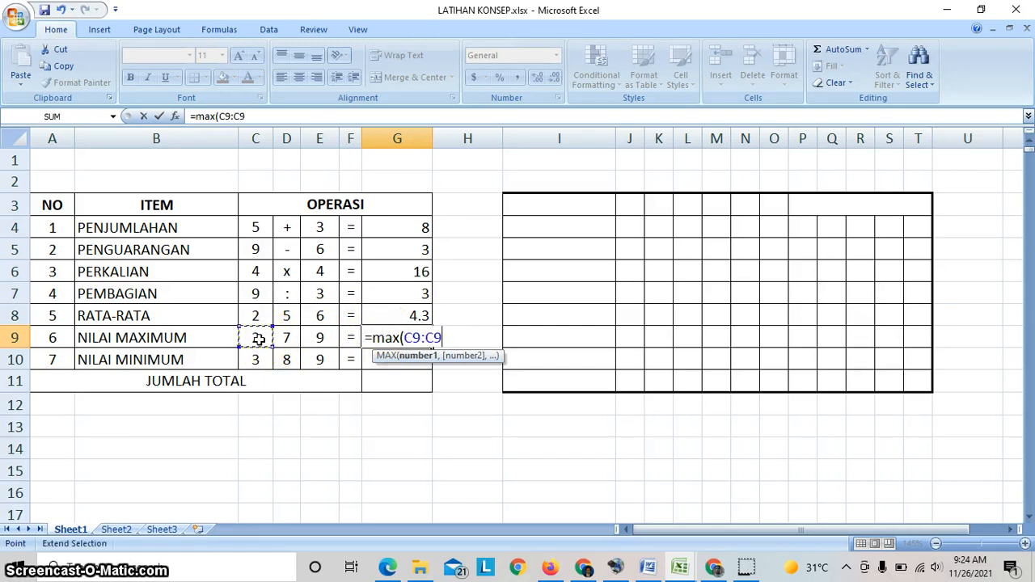
pyautogui.click(271, 349)
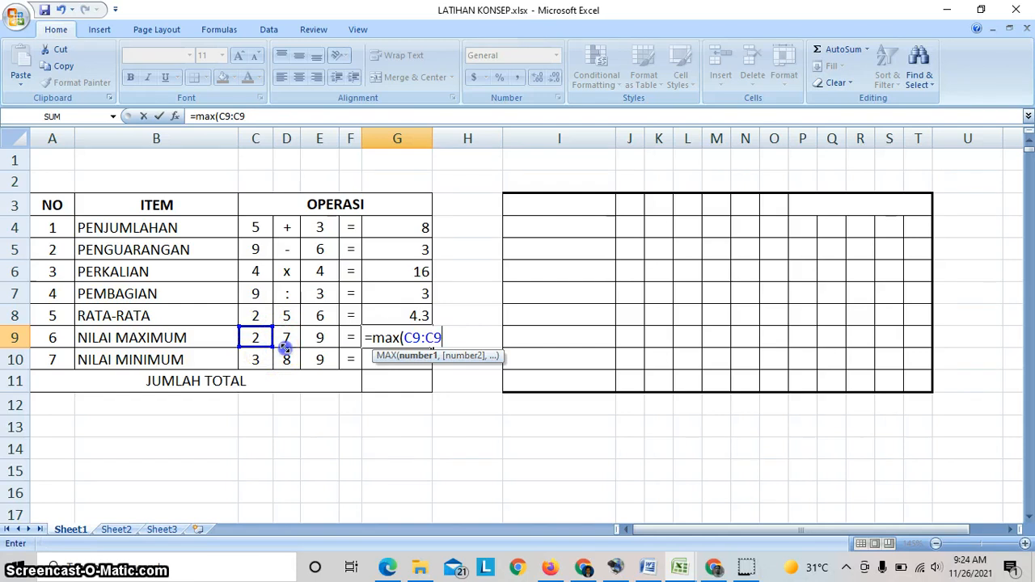
pyautogui.moveTo(285, 346); pyautogui.dragTo(321, 346)
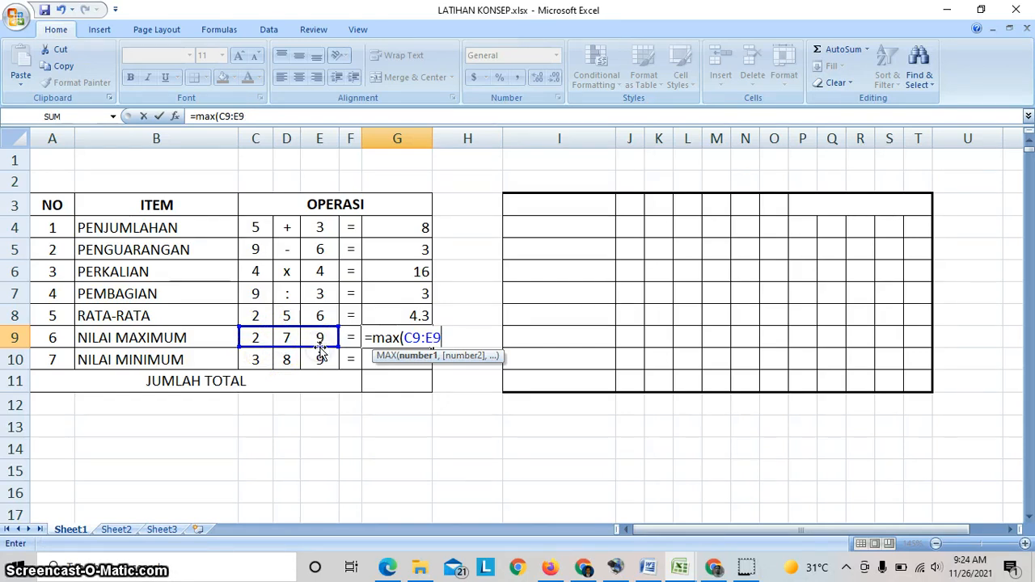
pyautogui.write(')')
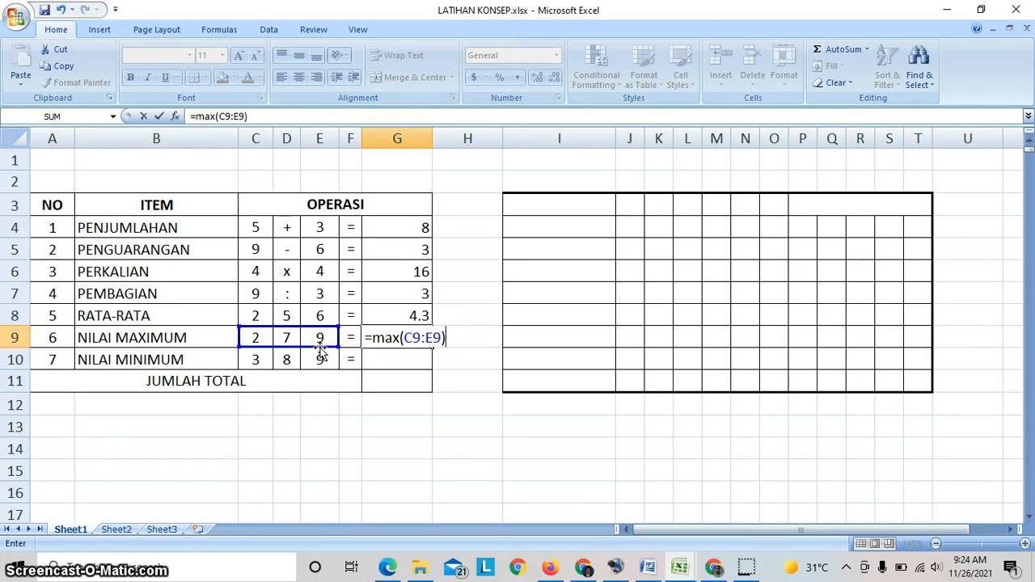
pyautogui.press('Return')
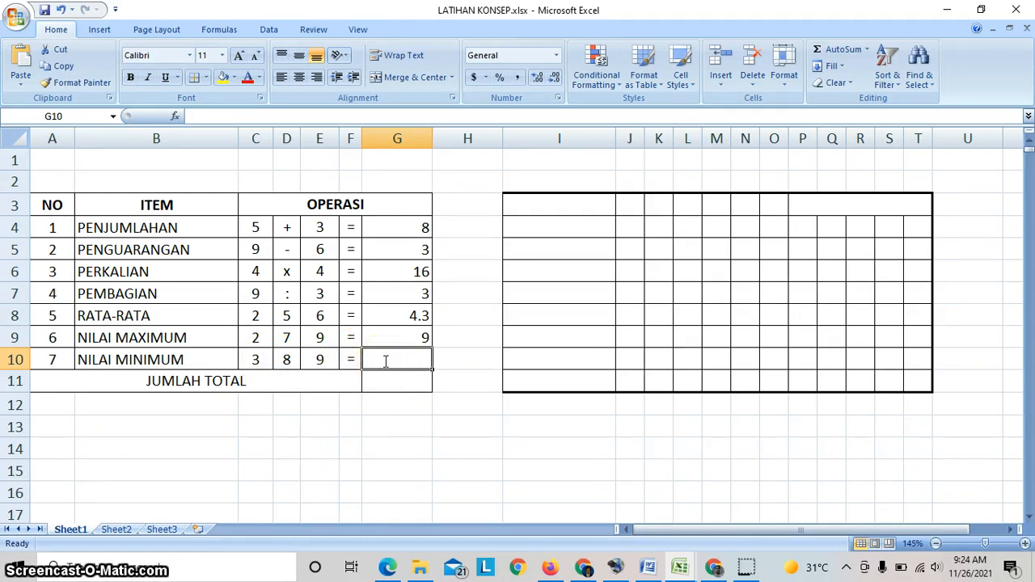
# - Enter the formula =min(C10:E10) in G10 for the NILAI MINIMUM row
pyautogui.write('=min')
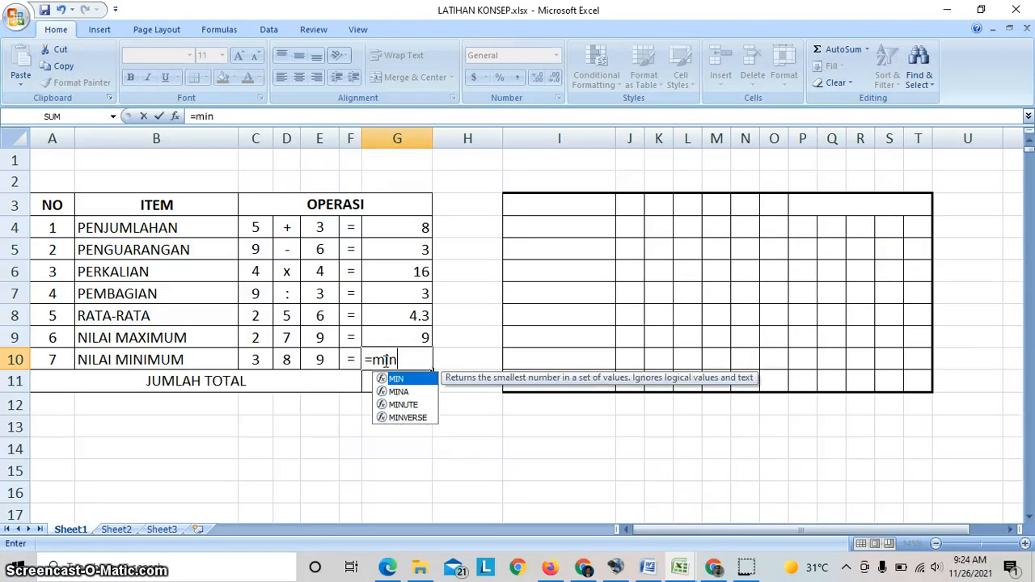
pyautogui.write('(')
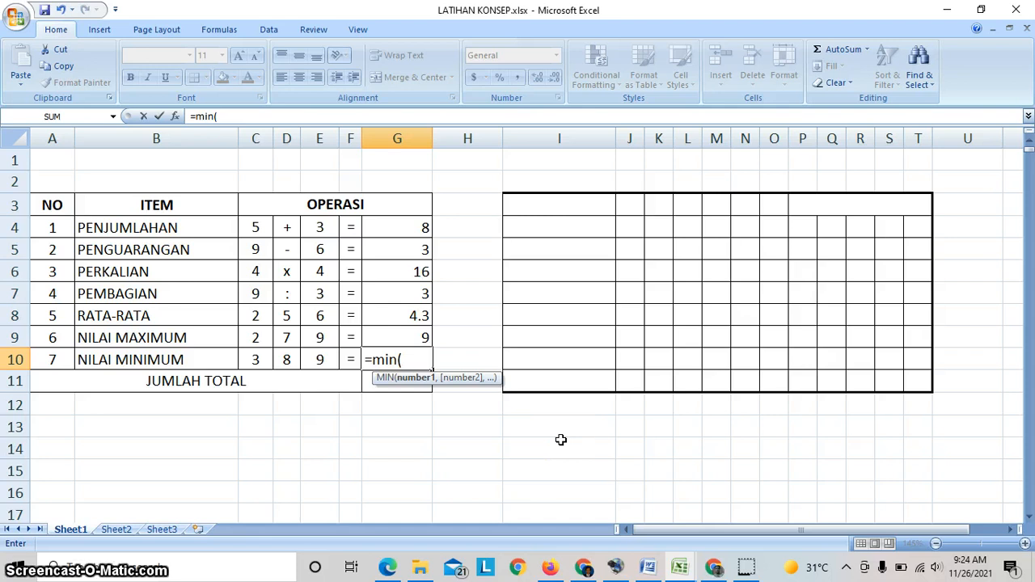
pyautogui.click(259, 361)
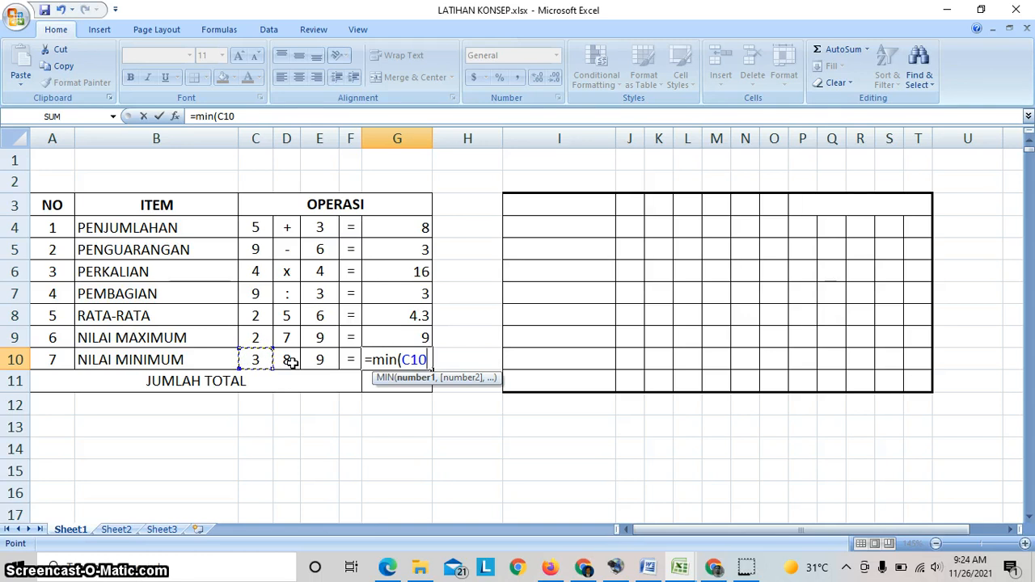
pyautogui.write(':C10')
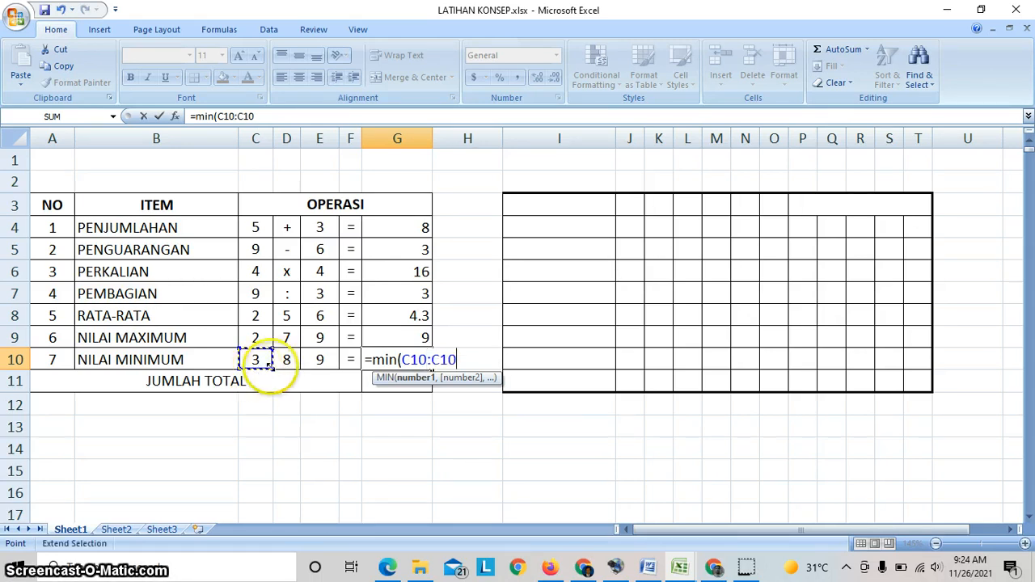
pyautogui.moveTo(270, 365); pyautogui.dragTo(323, 360)
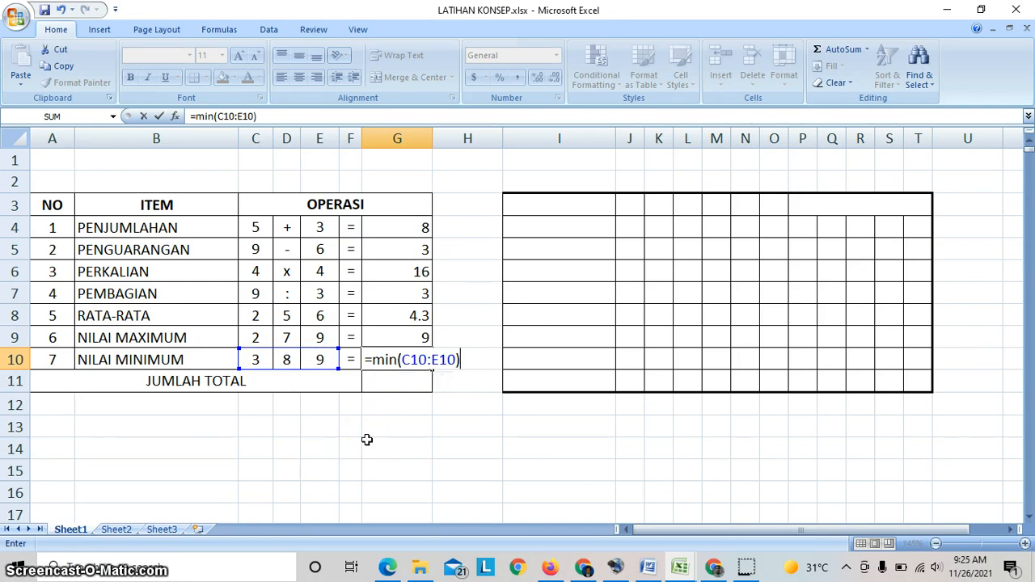
pyautogui.press('Return')
pyautogui.click(330, 427)
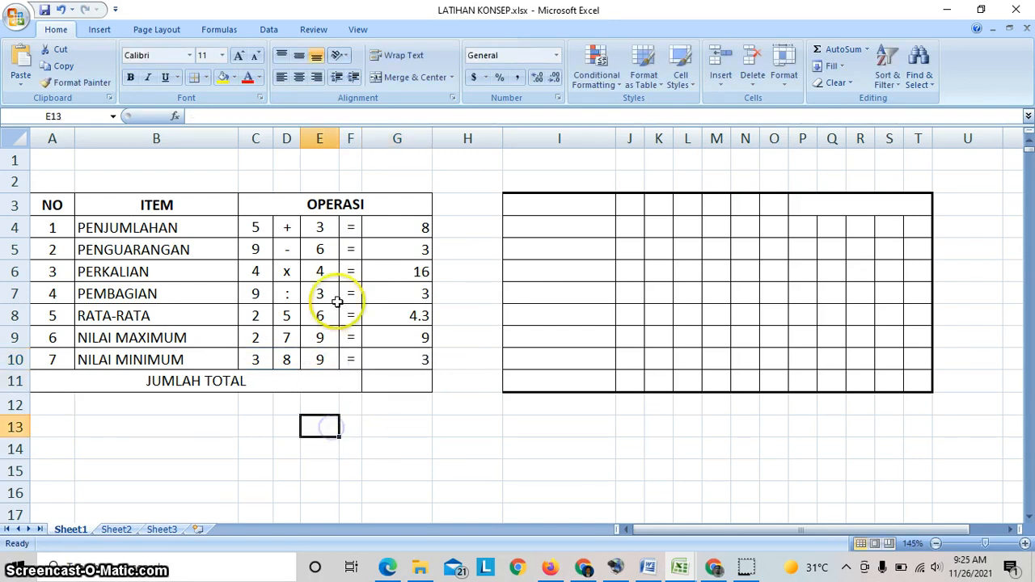
# - Start the JUMLAH TOTAL formula in G11 with =( and remove the G4:G4 reference picked after the parenthesis
pyautogui.moveTo(415, 229); pyautogui.dragTo(414, 372)
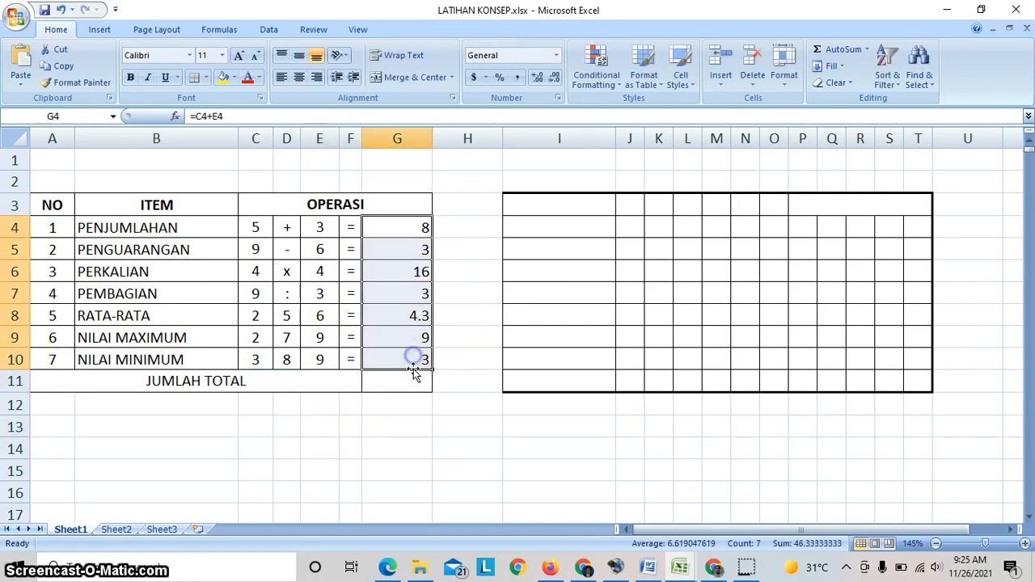
pyautogui.click(413, 244)
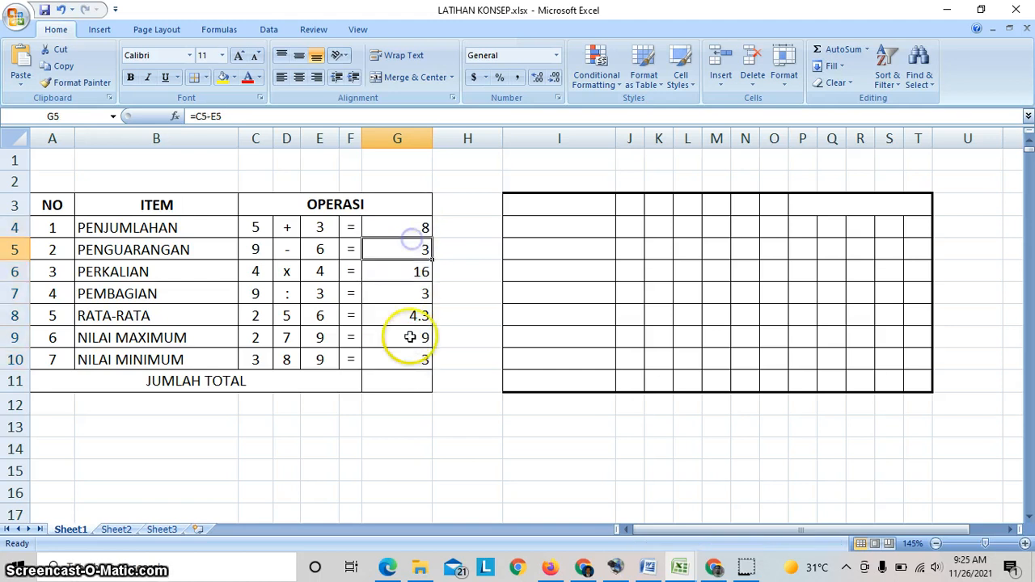
pyautogui.click(409, 382)
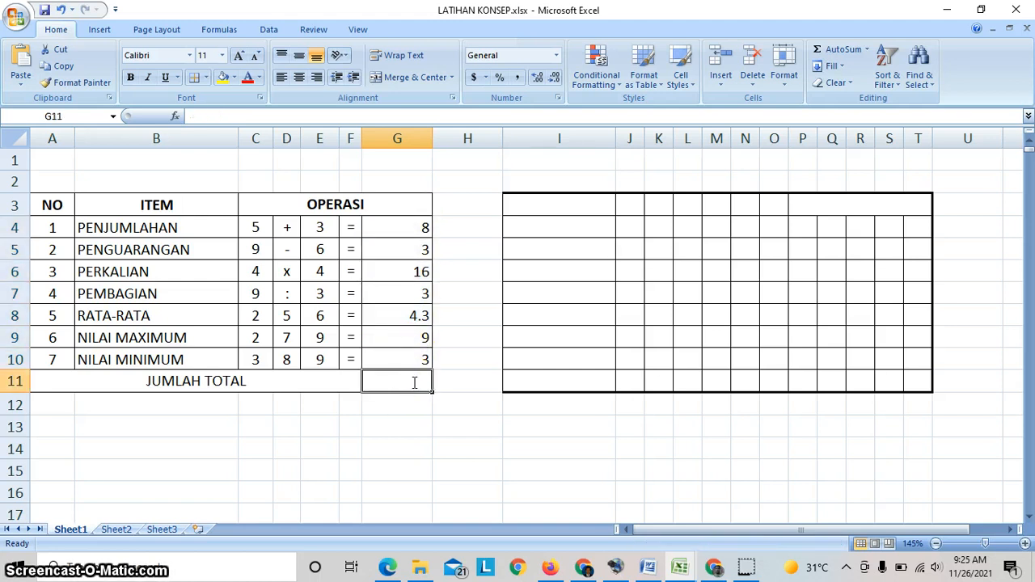
pyautogui.write('=(')
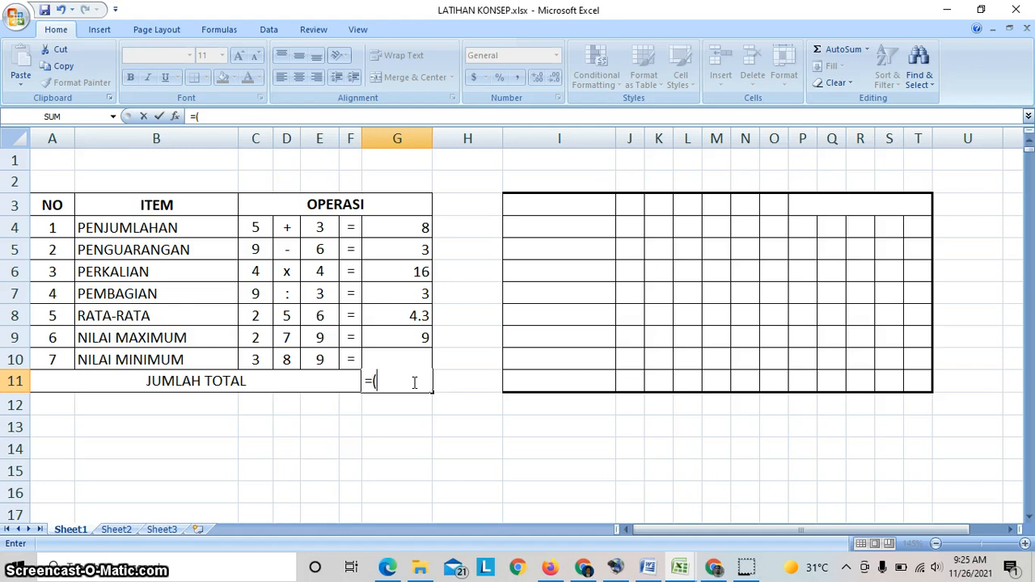
pyautogui.click(410, 232)
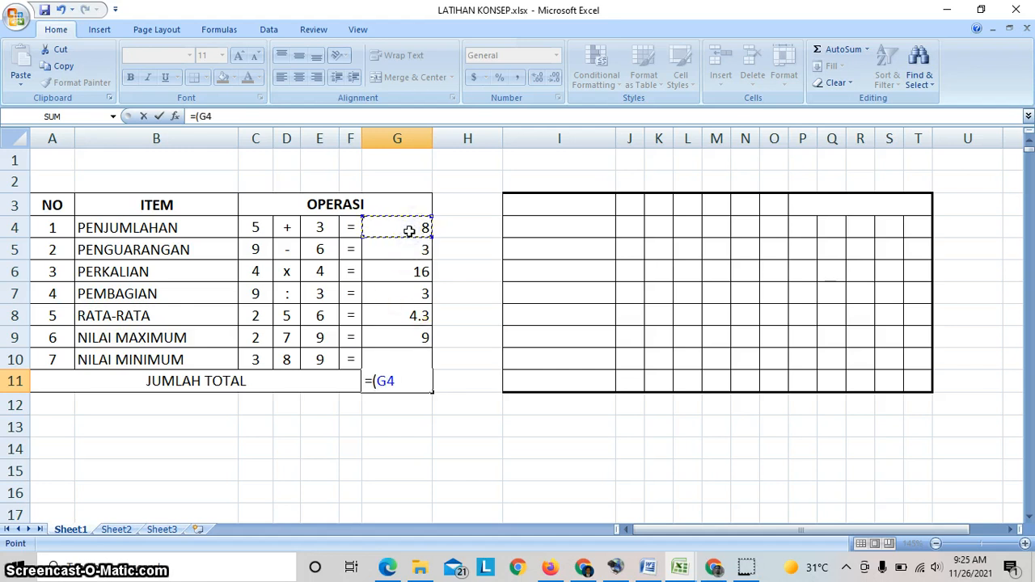
pyautogui.press('F8')
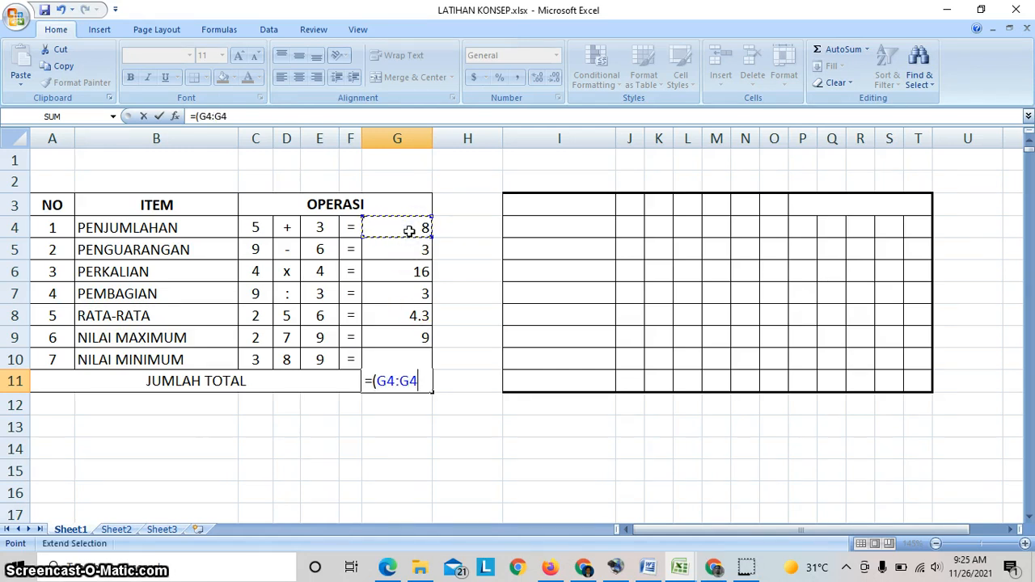
pyautogui.press('BackSpace')
pyautogui.press('BackSpace')
pyautogui.press('BackSpace')
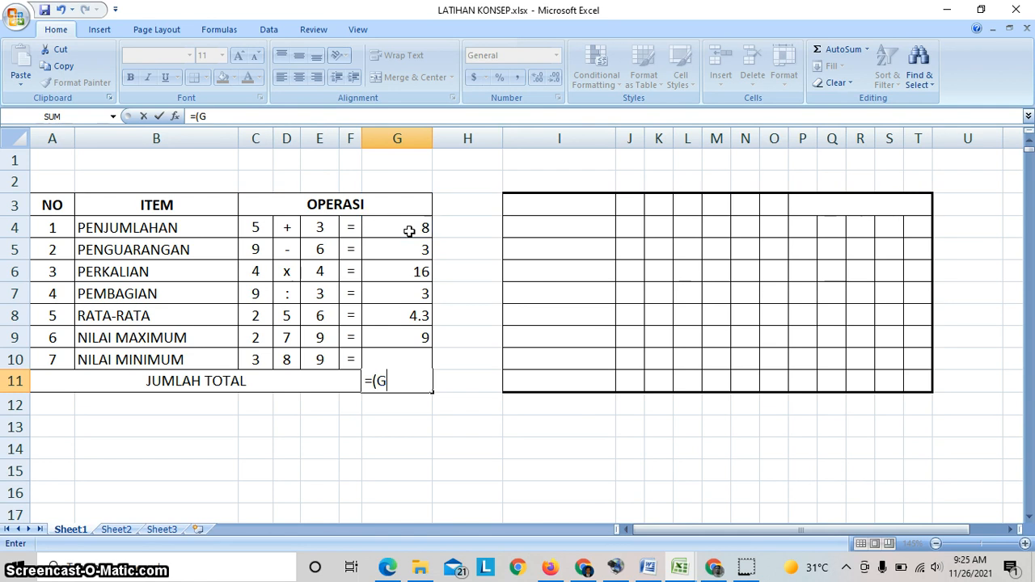
pyautogui.press('BackSpace')
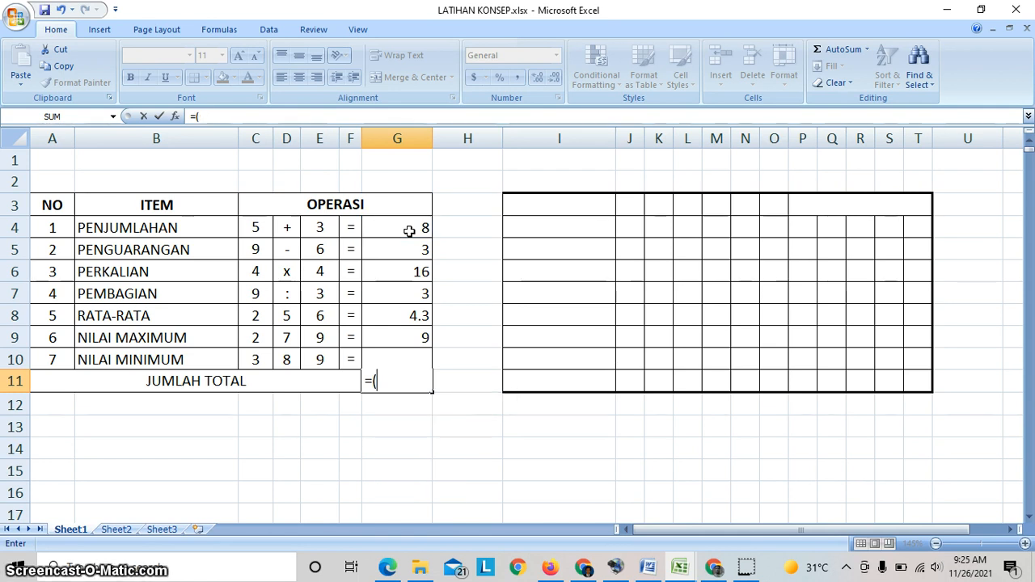
# - Complete the JUMLAH TOTAL formula in G11 as =(G4:G10) and confirm it
pyautogui.click(410, 232)
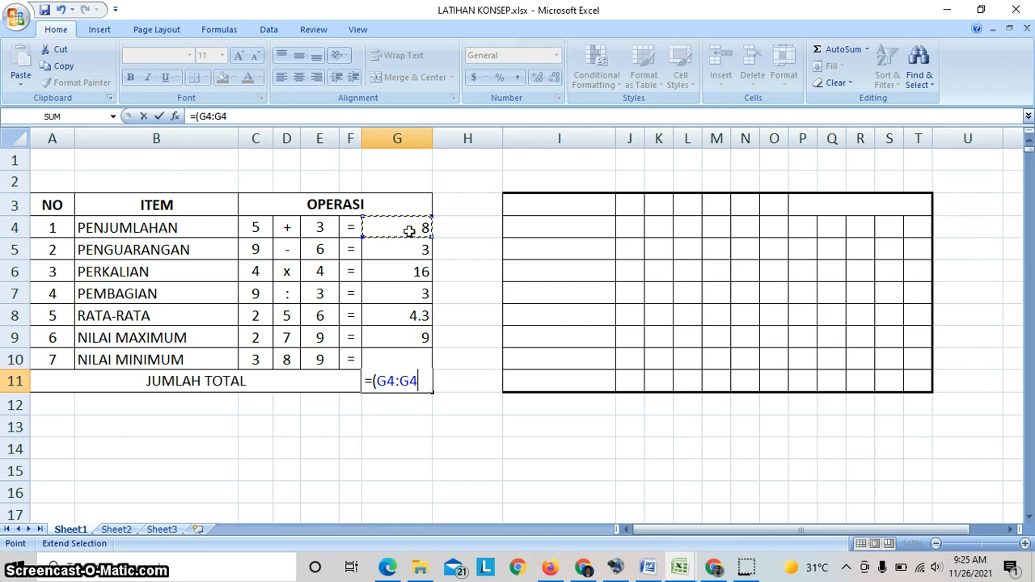
pyautogui.press('Down')
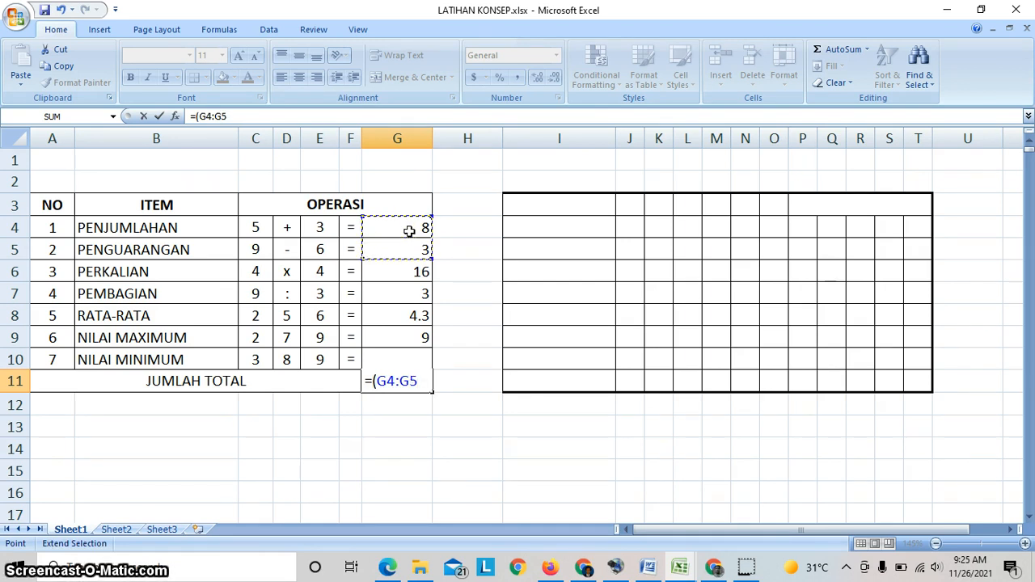
pyautogui.press('Down')
pyautogui.press('Down')
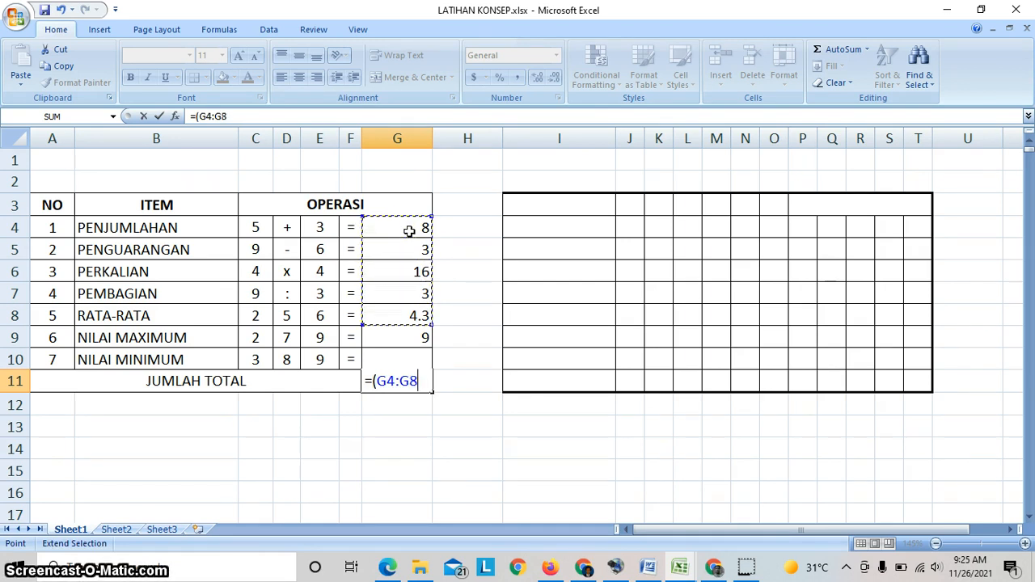
pyautogui.press('Down')
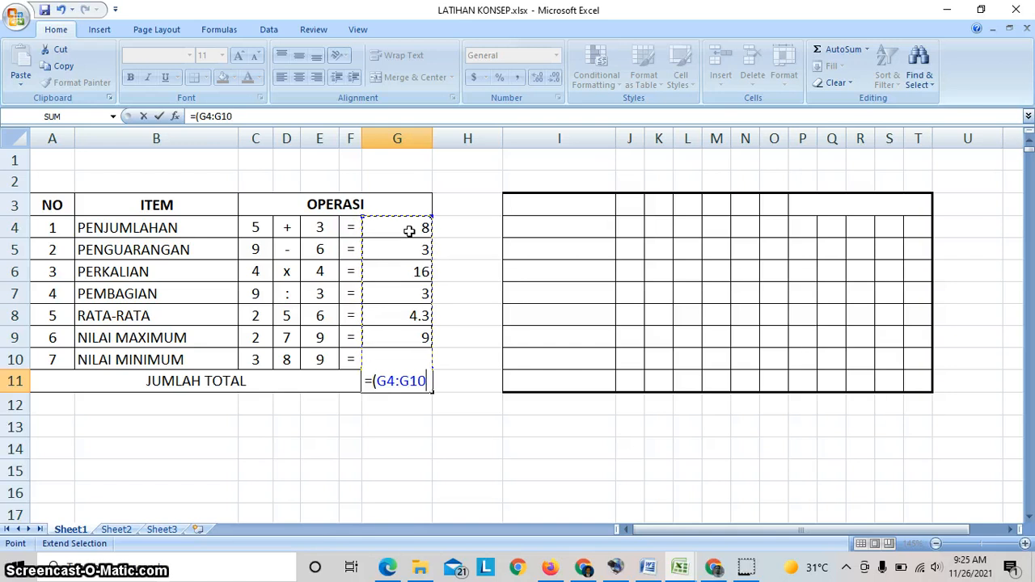
pyautogui.write(')')
pyautogui.press('Return')
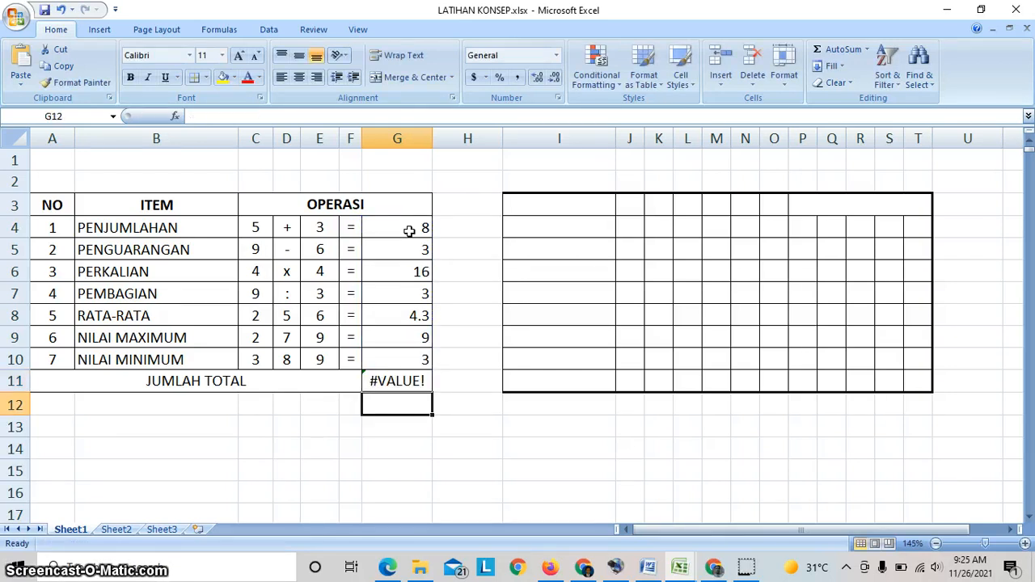
# - Check the JUMLAH TOTAL formula in G11, close it without edits and clear the cell
pyautogui.click(408, 384)
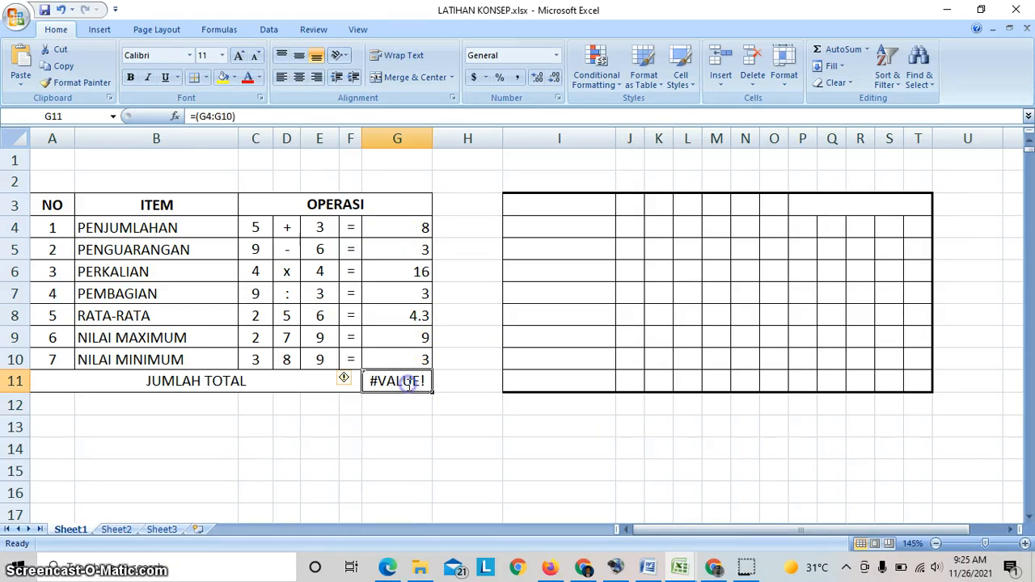
pyautogui.doubleClick(410, 382)
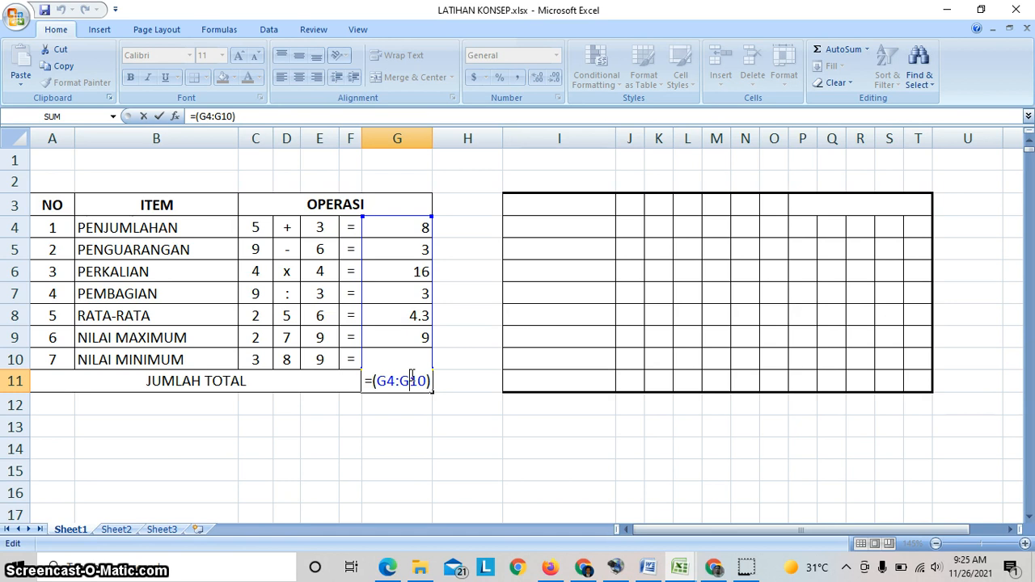
pyautogui.press('Return')
pyautogui.click(414, 386)
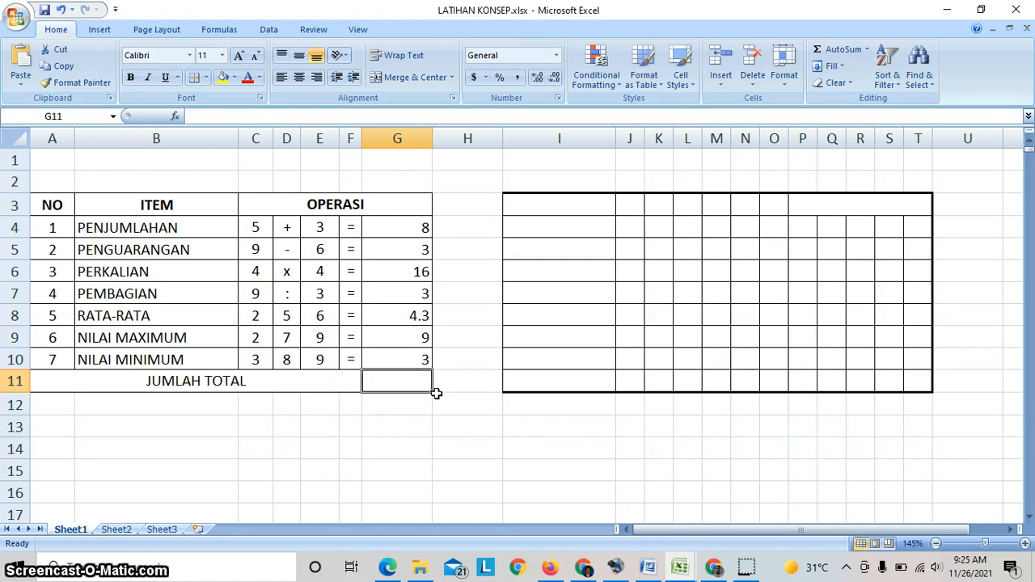
# - Examine the PENJUMLAHAN operands in C4:E4 and the results in G4:G10, and restore the cleared formula in G11
pyautogui.click(421, 228)
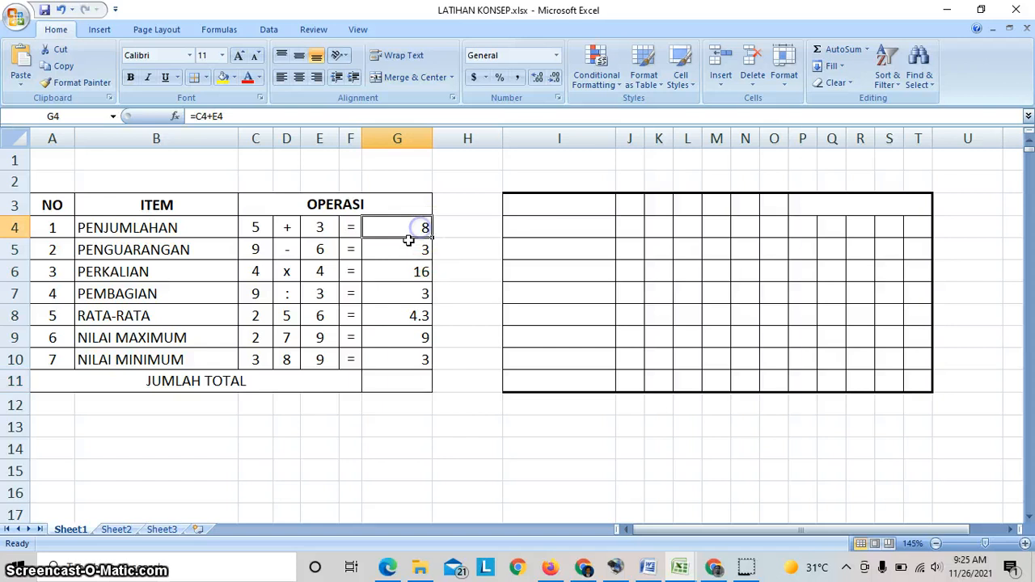
pyautogui.click(262, 227)
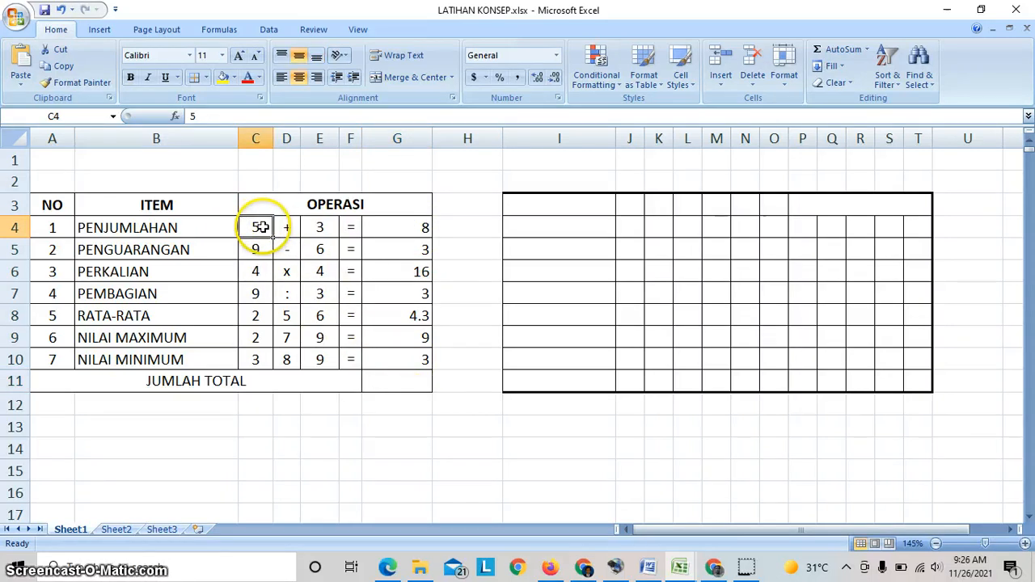
pyautogui.moveTo(263, 228); pyautogui.dragTo(323, 229)
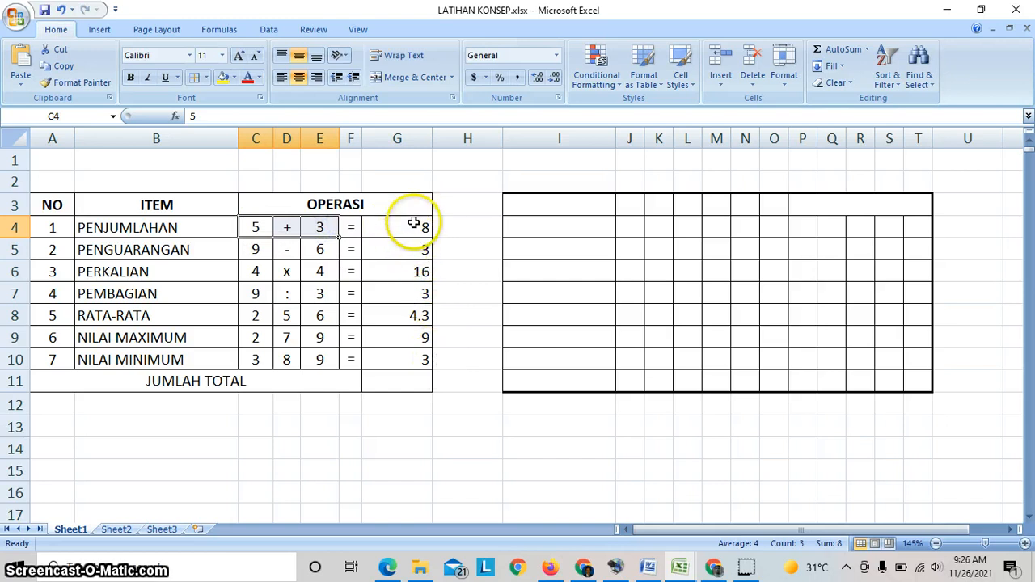
pyautogui.moveTo(412, 228); pyautogui.dragTo(412, 364)
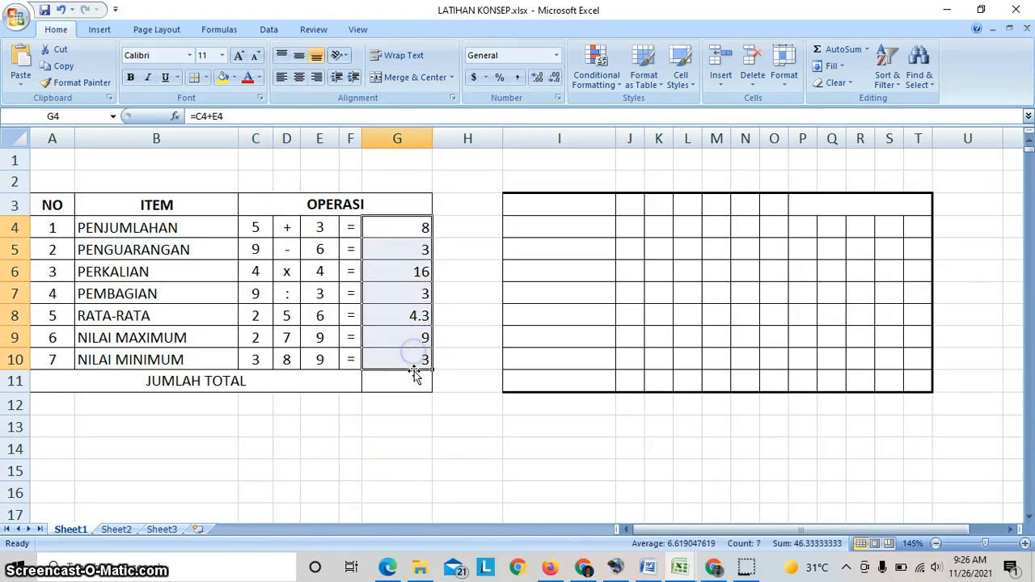
pyautogui.click(411, 381)
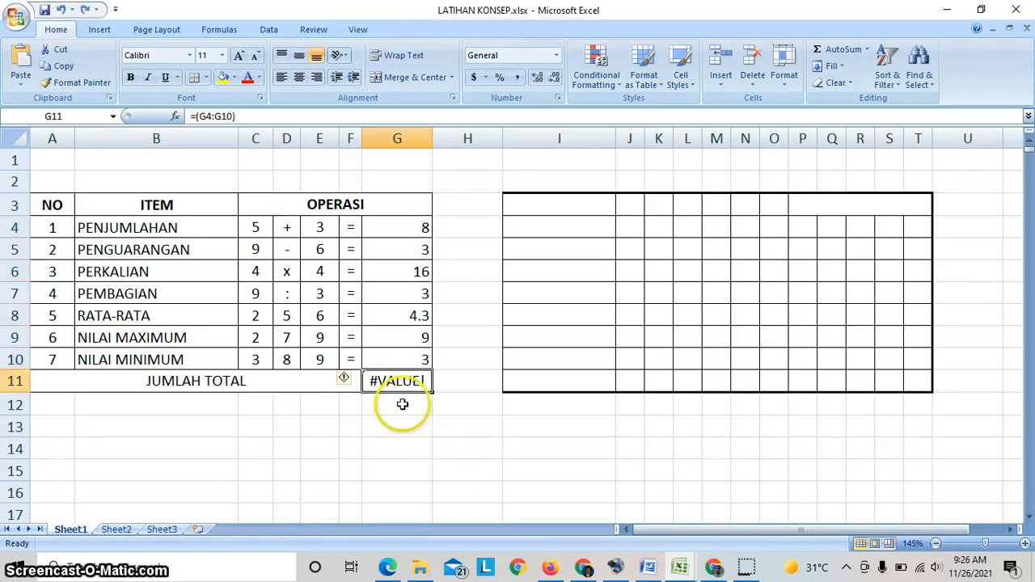
pyautogui.click(402, 403)
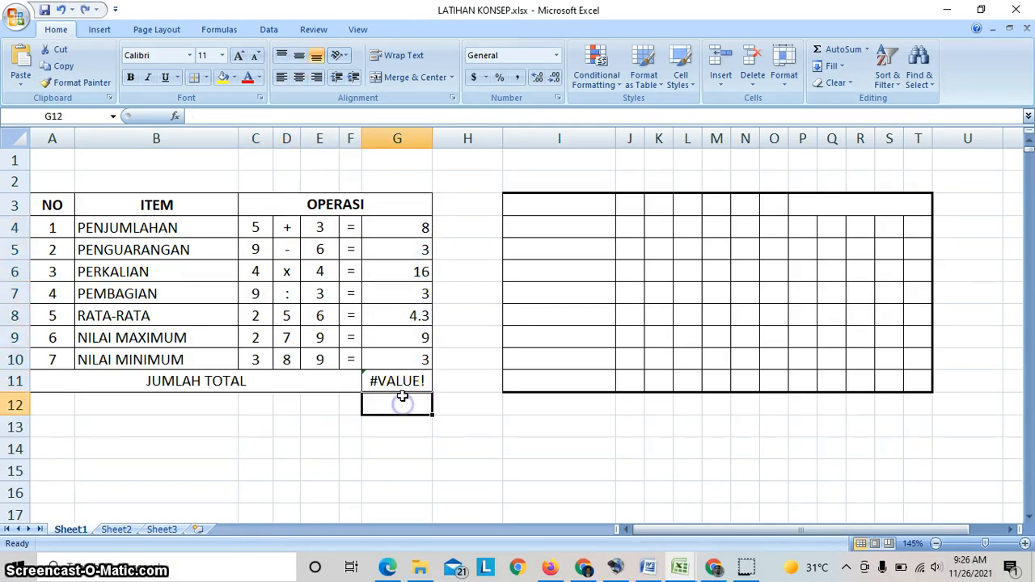
# - Insert the AVERAGE function name into the G11 formula so it reads =average(G4:G10), and confirm it
pyautogui.doubleClick(402, 380)
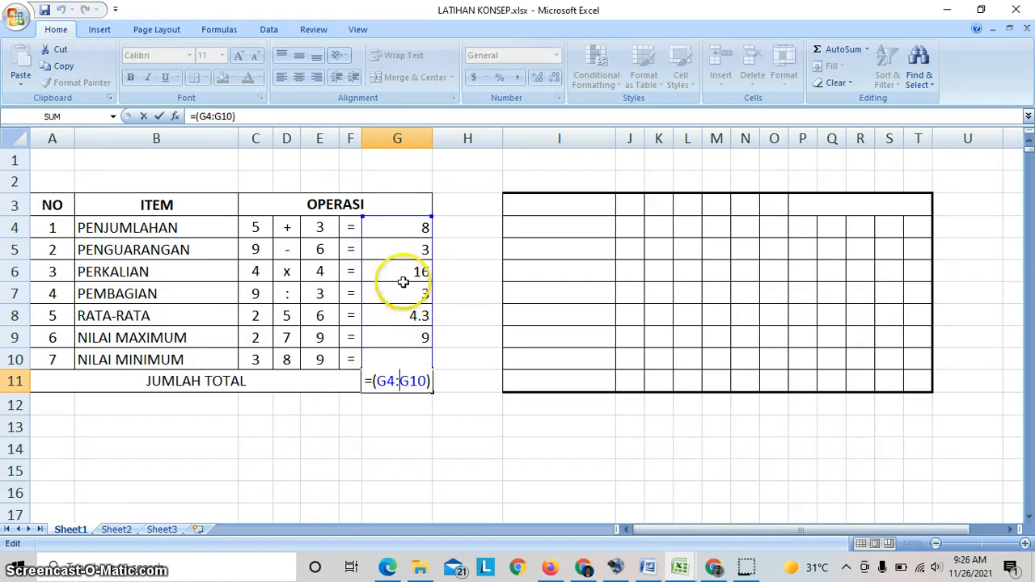
pyautogui.click(372, 384)
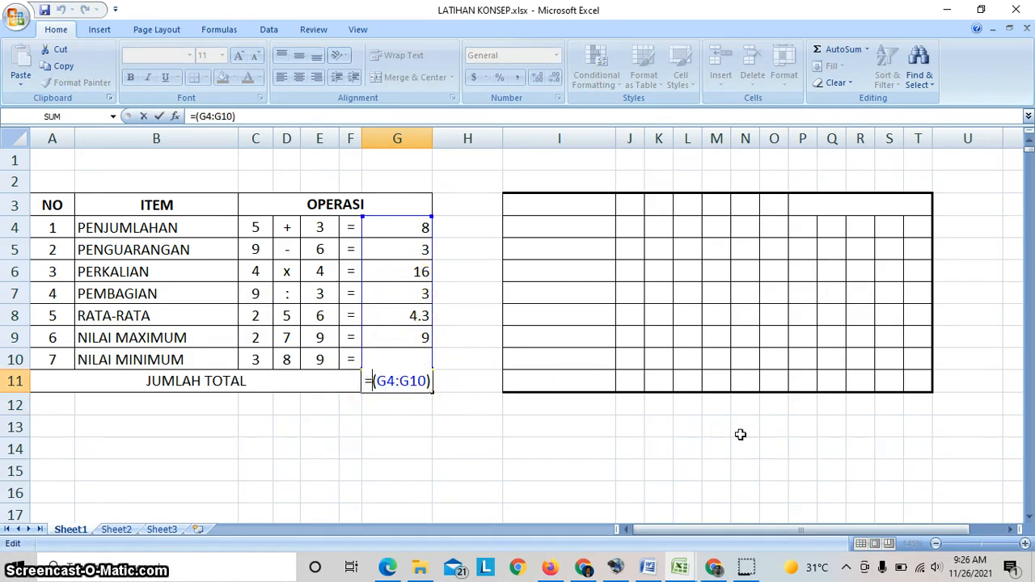
pyautogui.write('avera')
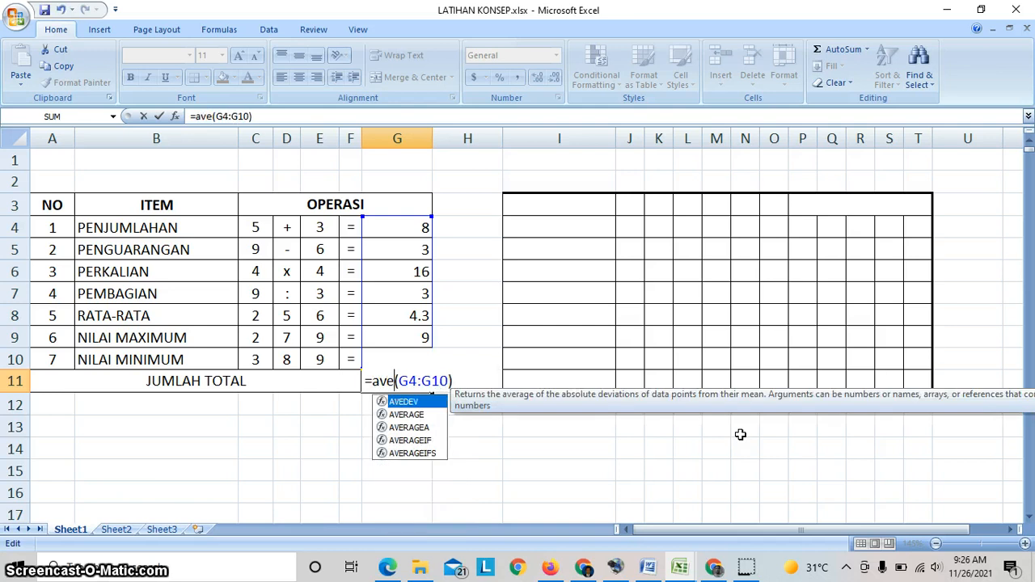
pyautogui.write('ge')
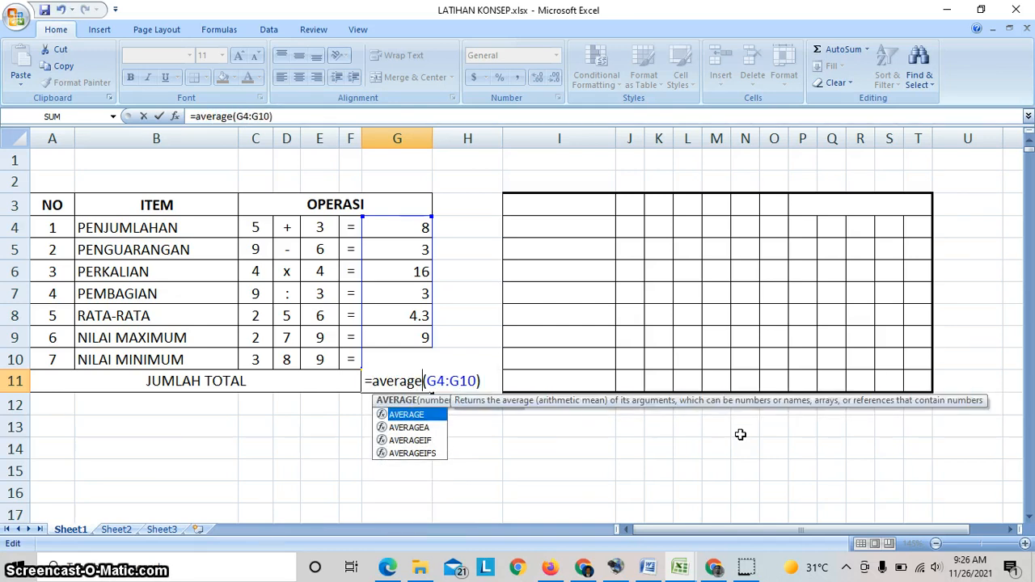
pyautogui.press('Return')
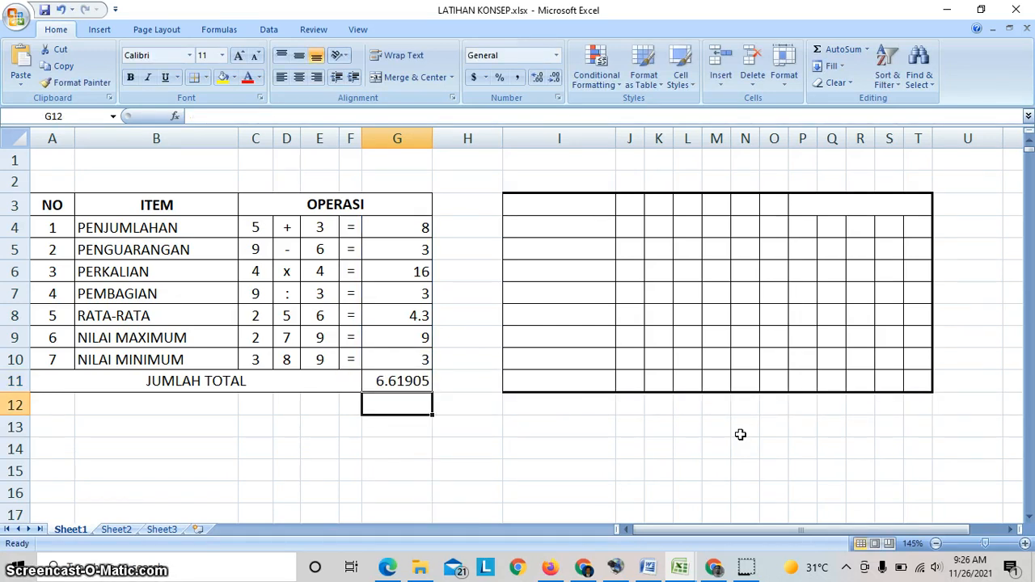
# - Replace the formula in G11 with =min(G4:G10) and confirm it
pyautogui.click(407, 385)
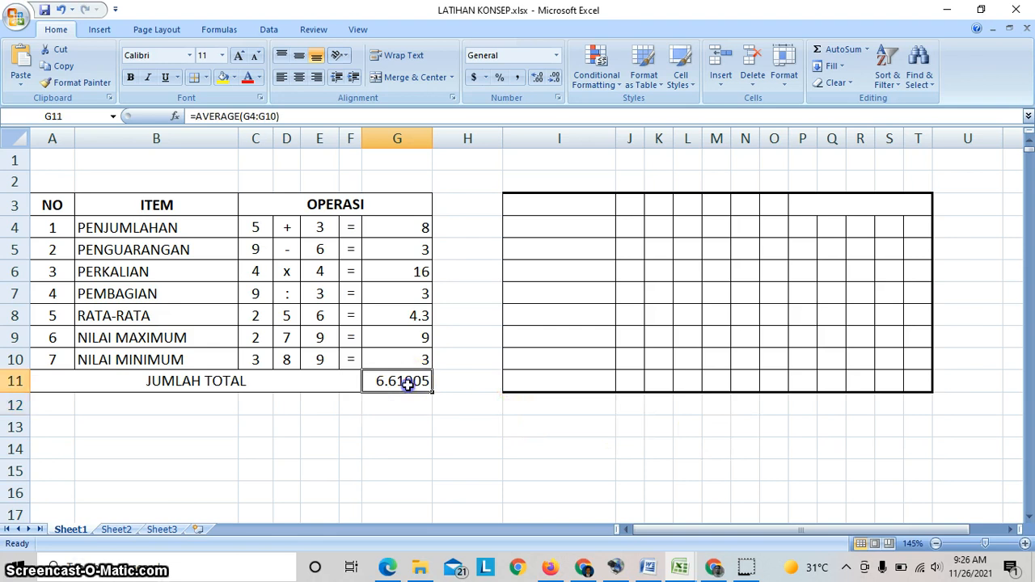
pyautogui.click(405, 380)
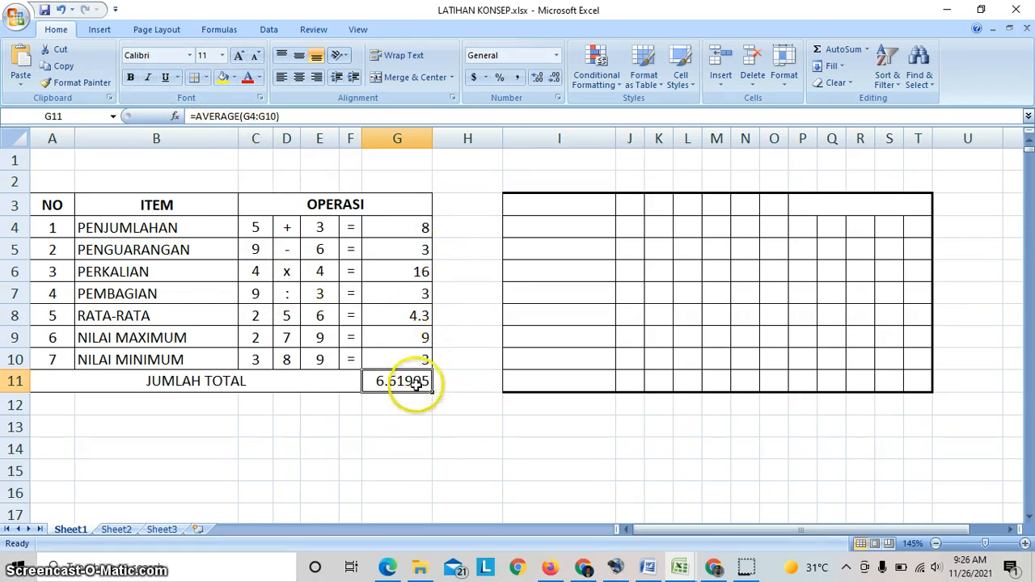
pyautogui.write('=')
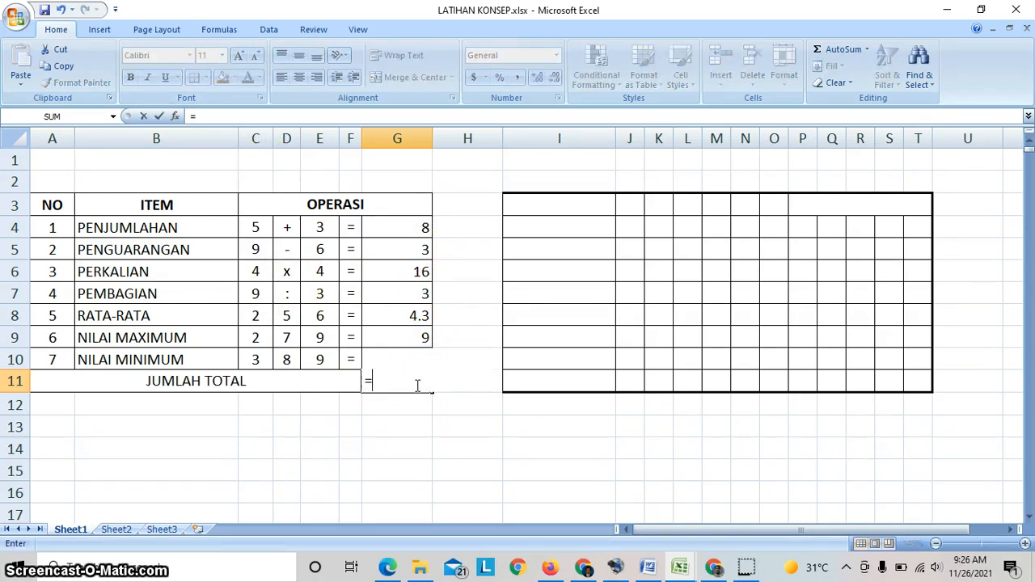
pyautogui.write('min')
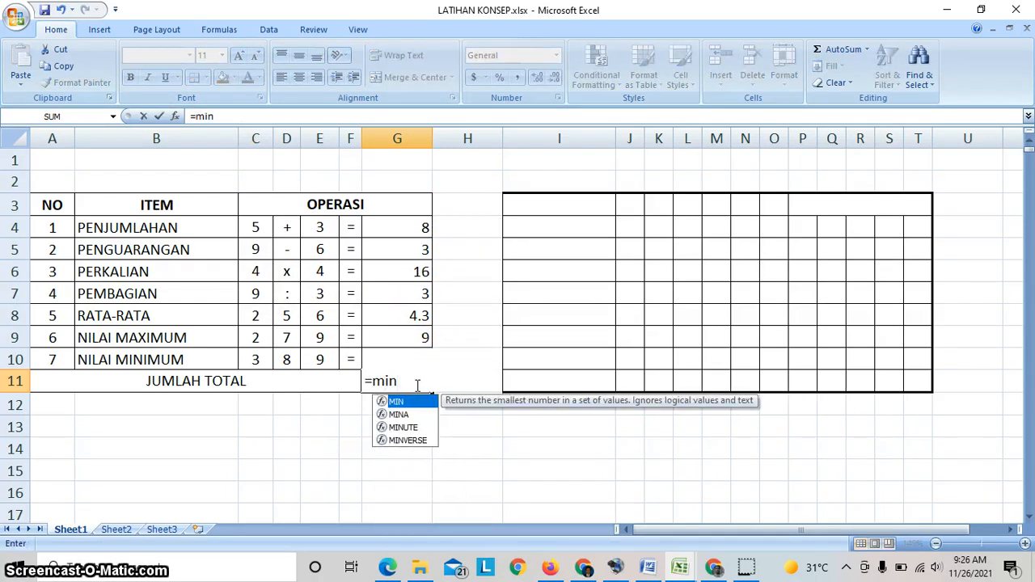
pyautogui.write('(')
pyautogui.click(403, 228)
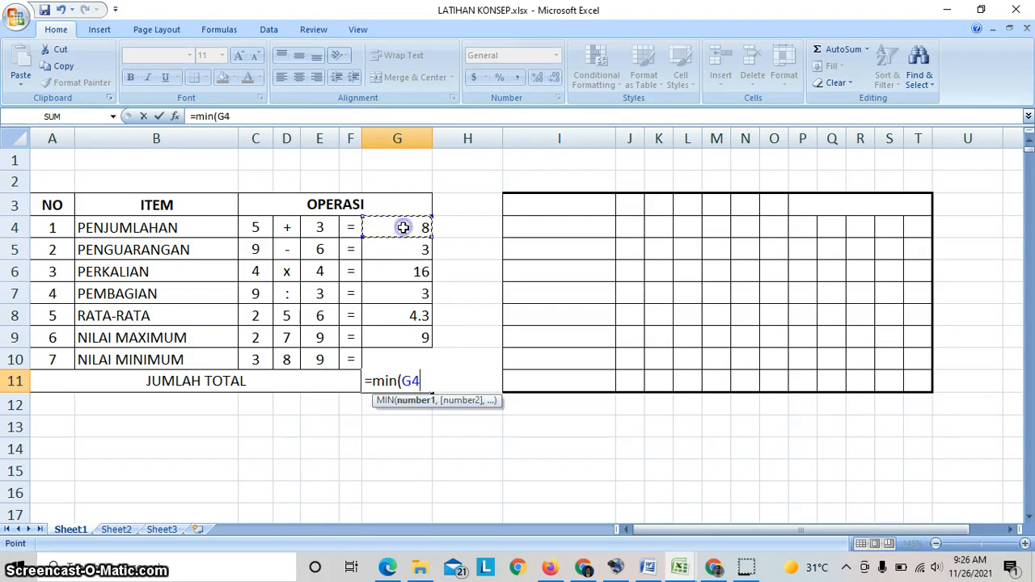
pyautogui.press('Down')
pyautogui.press('Down')
pyautogui.press('Down')
pyautogui.press('Down')
pyautogui.press('Down')
pyautogui.press('Down')
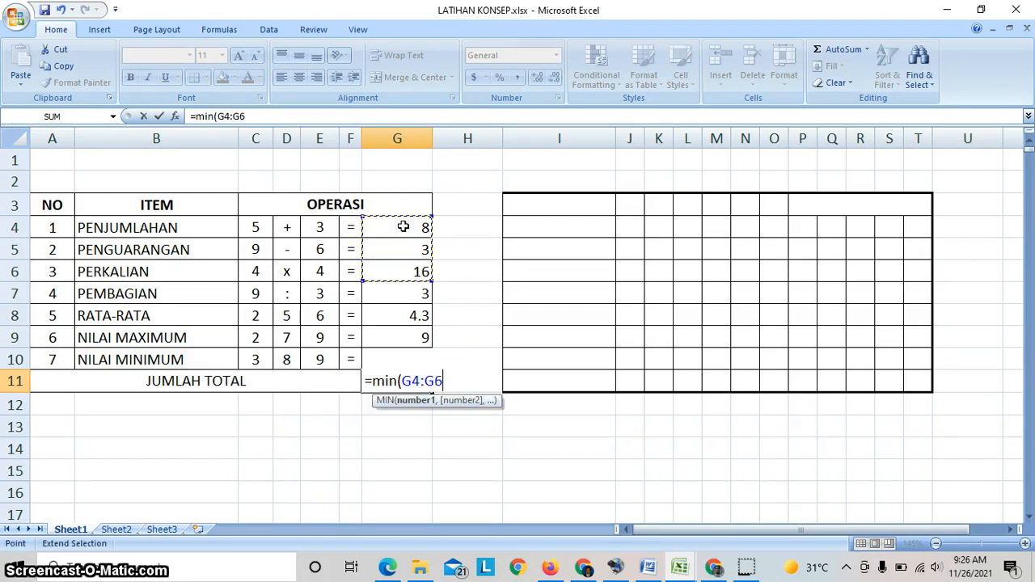
pyautogui.write(')')
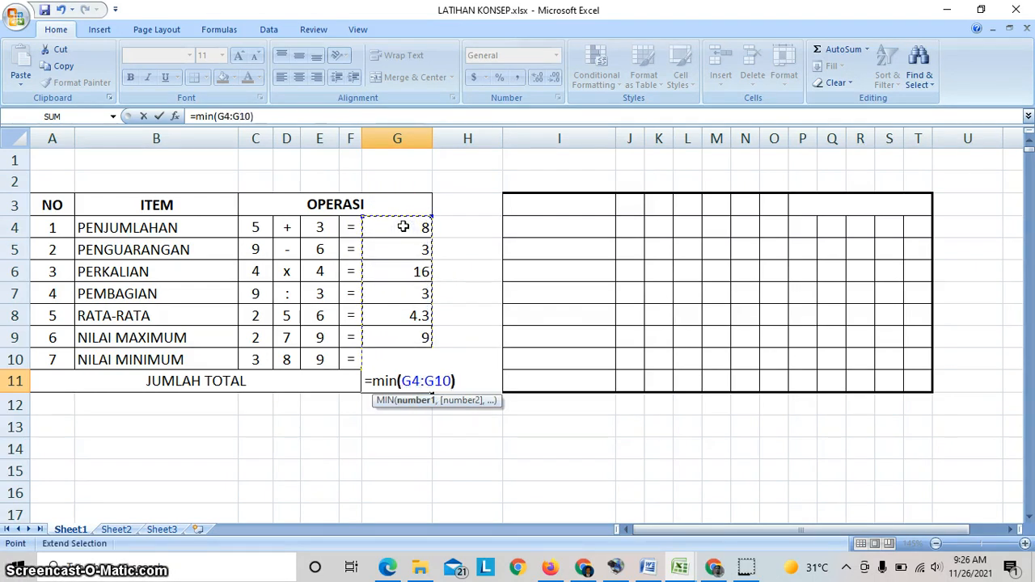
pyautogui.press('Return')
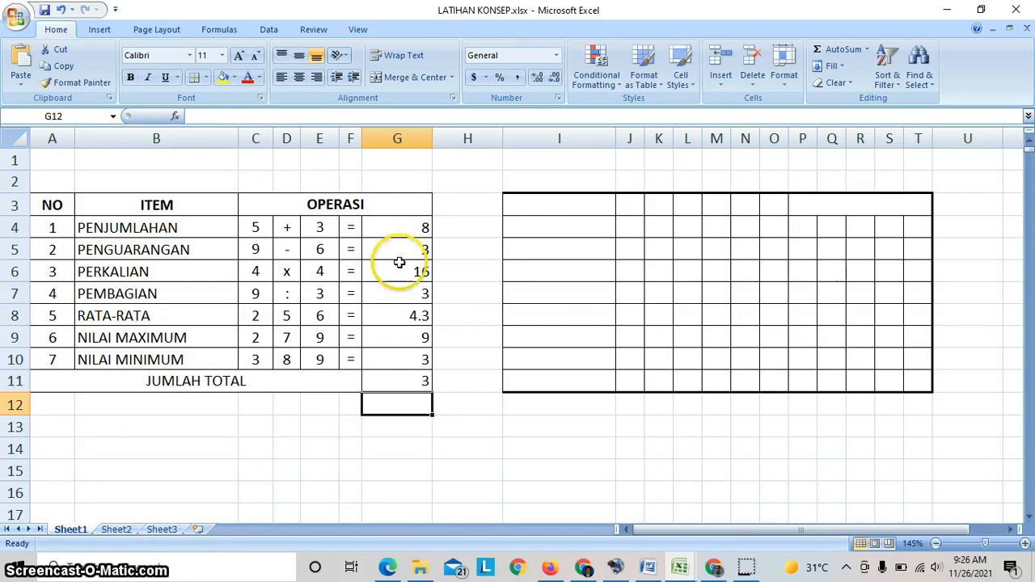
# - Change the function in the G11 formula to MAX, keeping the range G4:G10, and confirm it
pyautogui.click(404, 380)
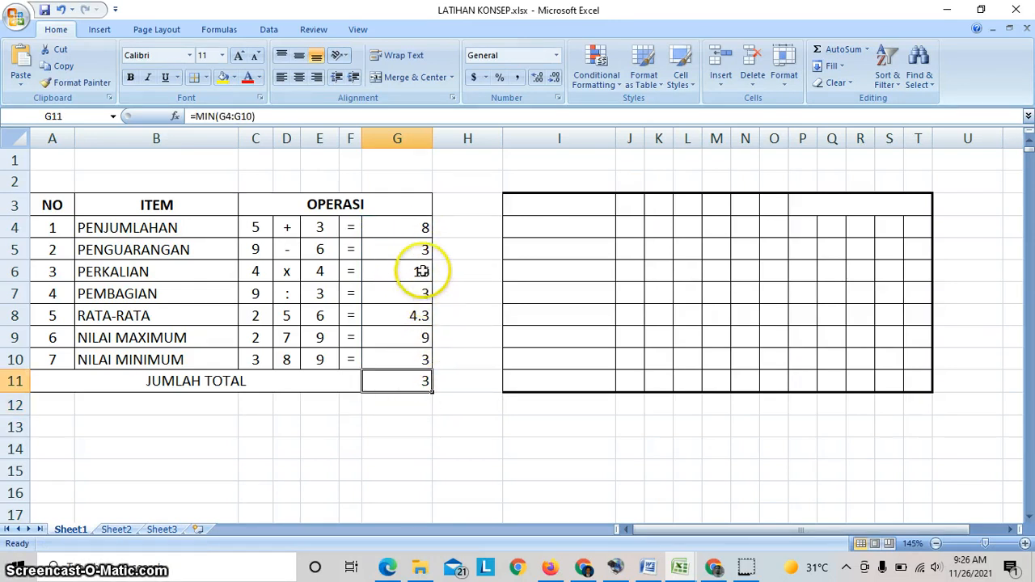
pyautogui.doubleClick(413, 384)
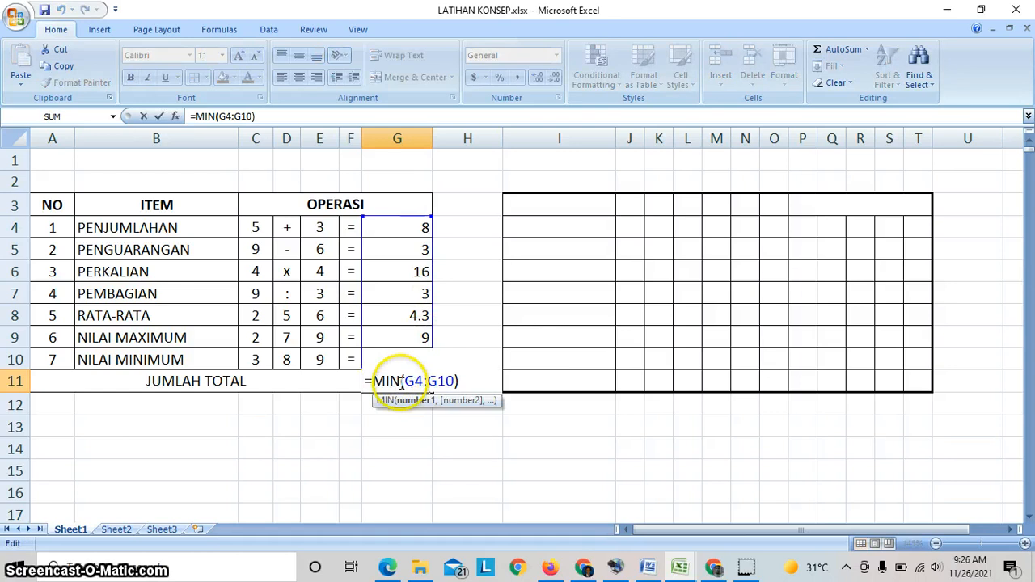
pyautogui.moveTo(401, 383); pyautogui.dragTo(394, 383)
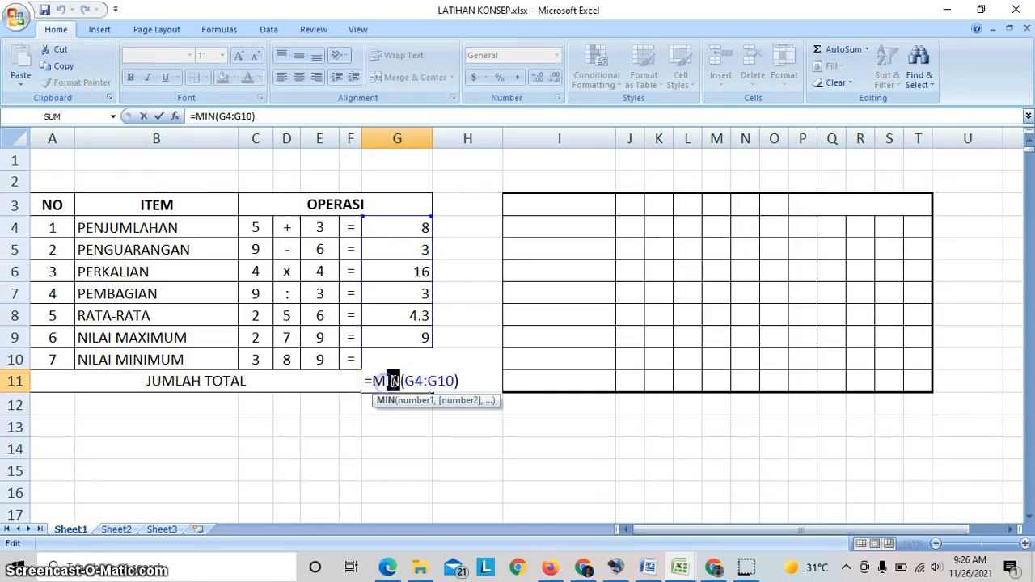
pyautogui.write('ax')
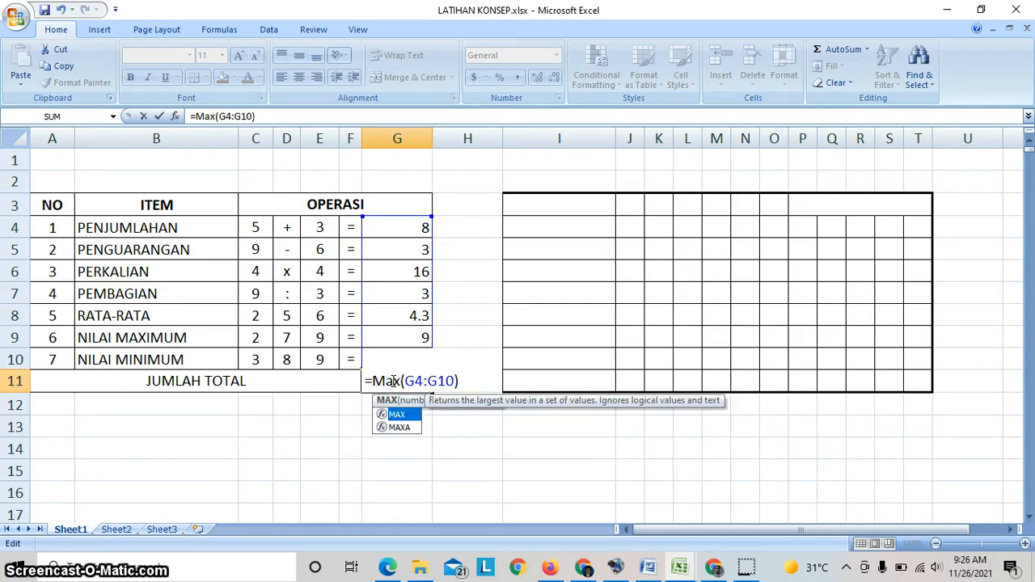
pyautogui.press('Return')
# - Enter the formula =sum(G4:G10) in G11 for the JUMLAH TOTAL row
pyautogui.click(391, 381)
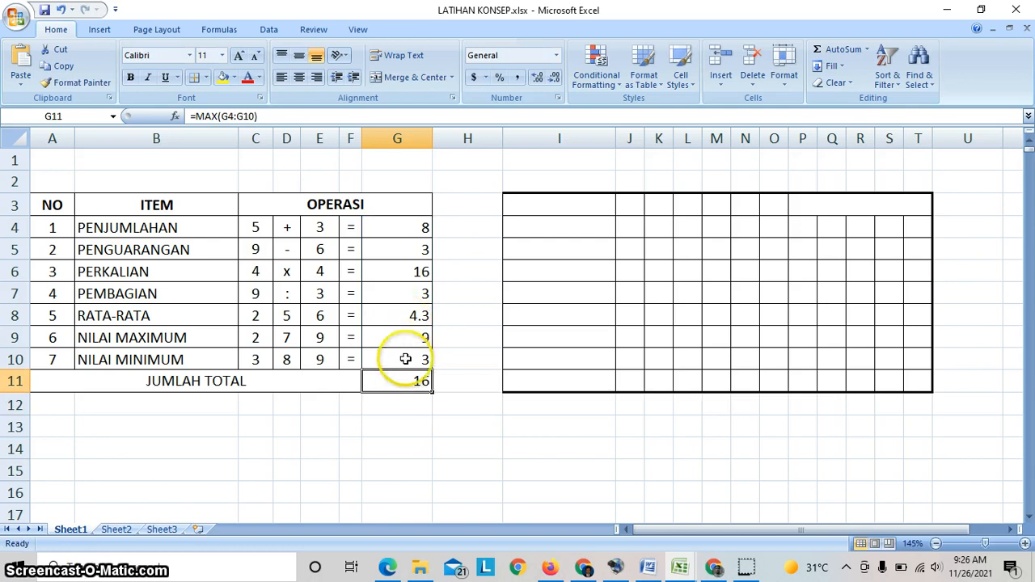
pyautogui.write('=')
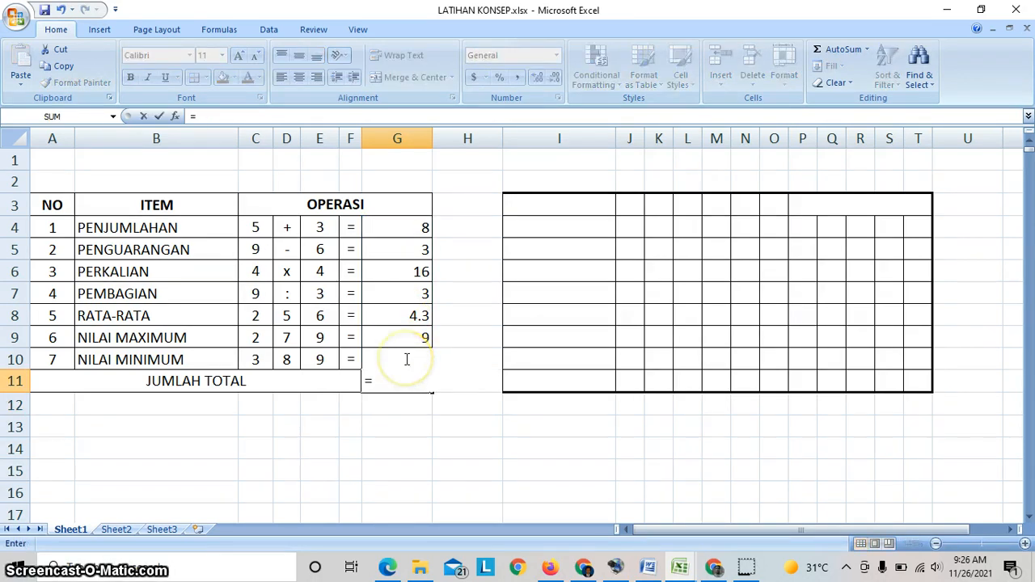
pyautogui.write('su')
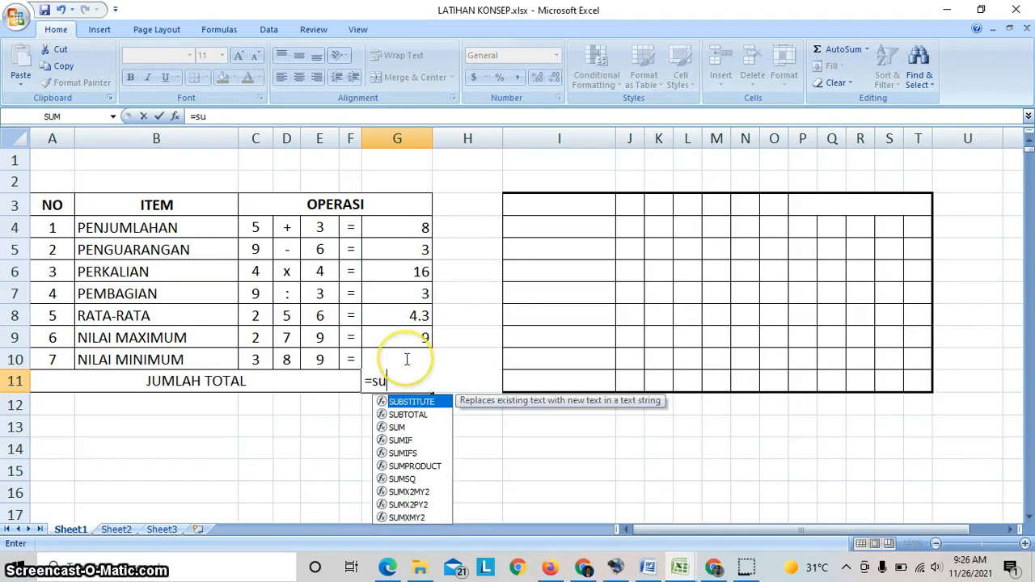
pyautogui.write('m(')
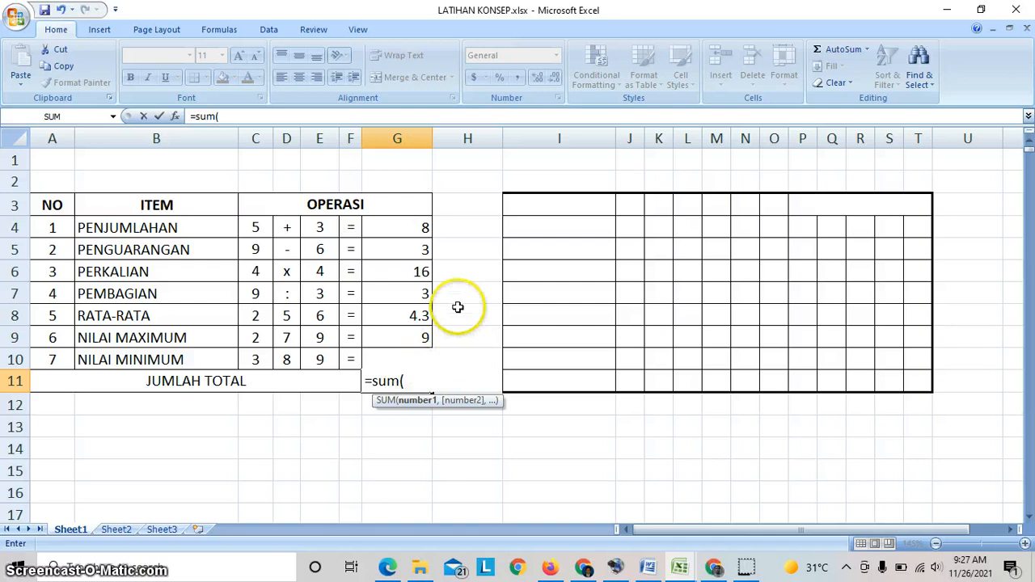
pyautogui.click(406, 220)
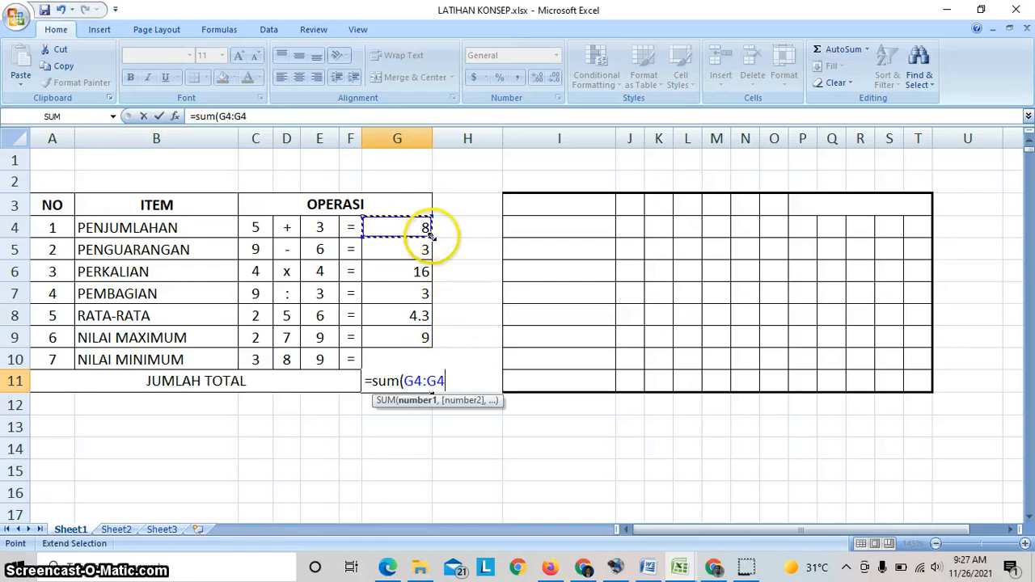
pyautogui.click(433, 279)
pyautogui.moveTo(433, 279); pyautogui.dragTo(432, 364)
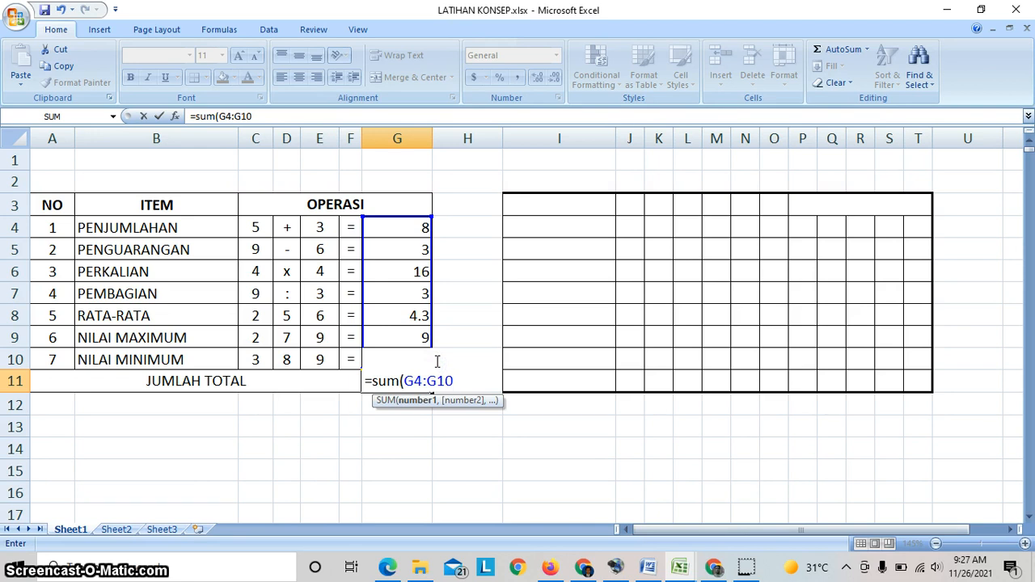
pyautogui.moveTo(437, 362); pyautogui.dragTo(438, 363)
pyautogui.write(')')
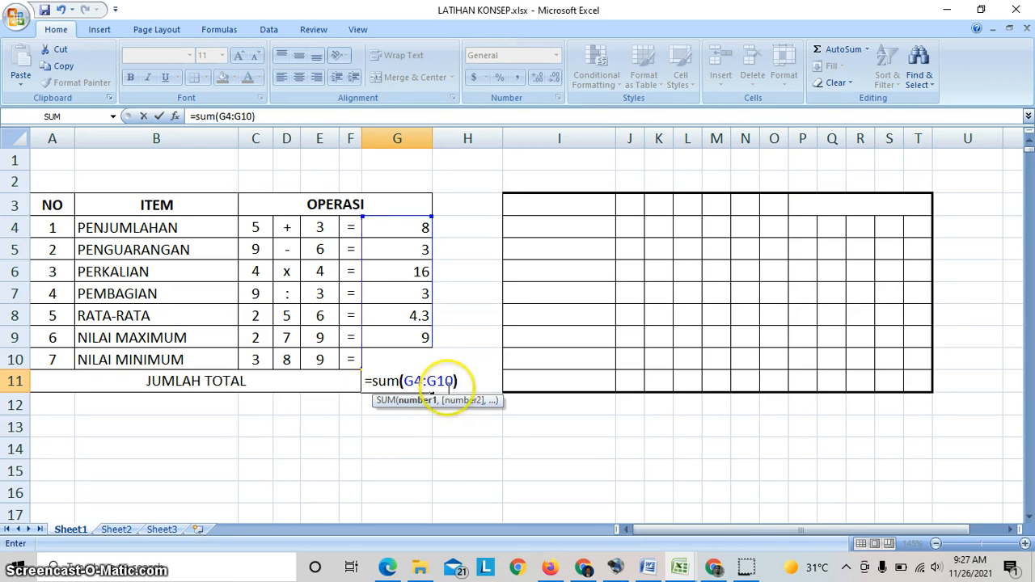
pyautogui.press('Return')
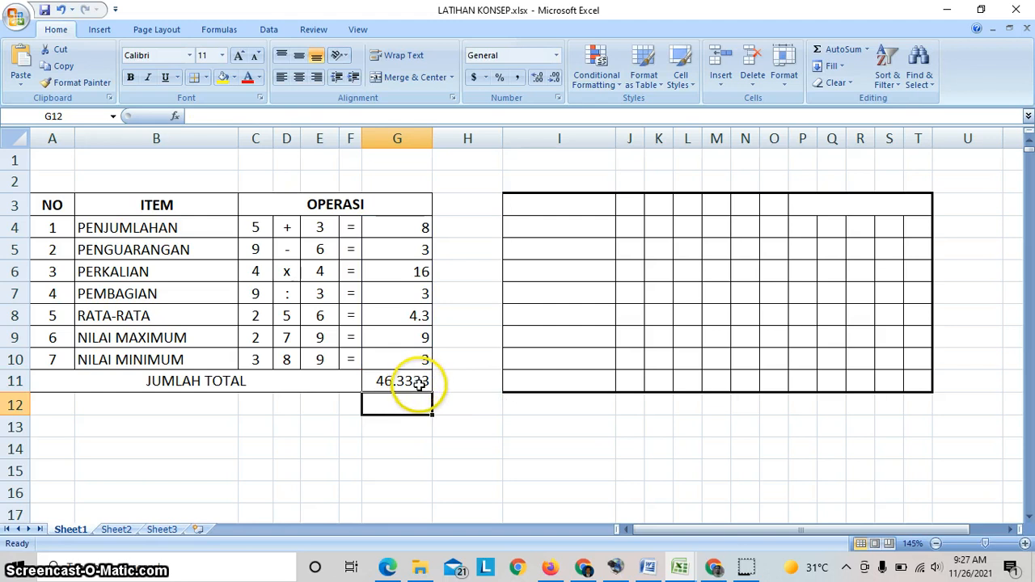
# - Format the JUMLAH TOTAL result in G11 to show two decimal places
pyautogui.click(419, 385)
pyautogui.click(554, 78)
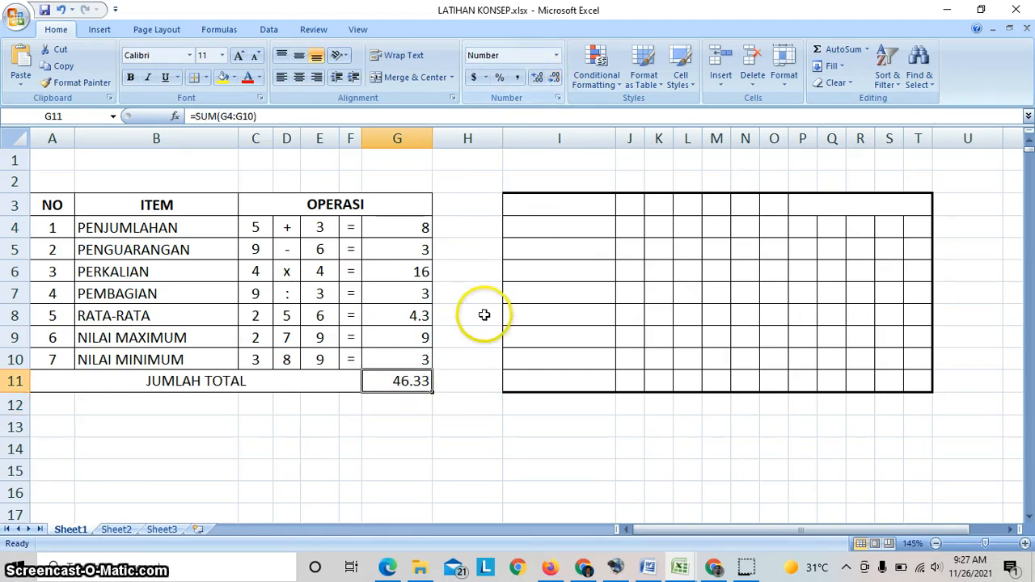
pyautogui.doubleClick(537, 78)
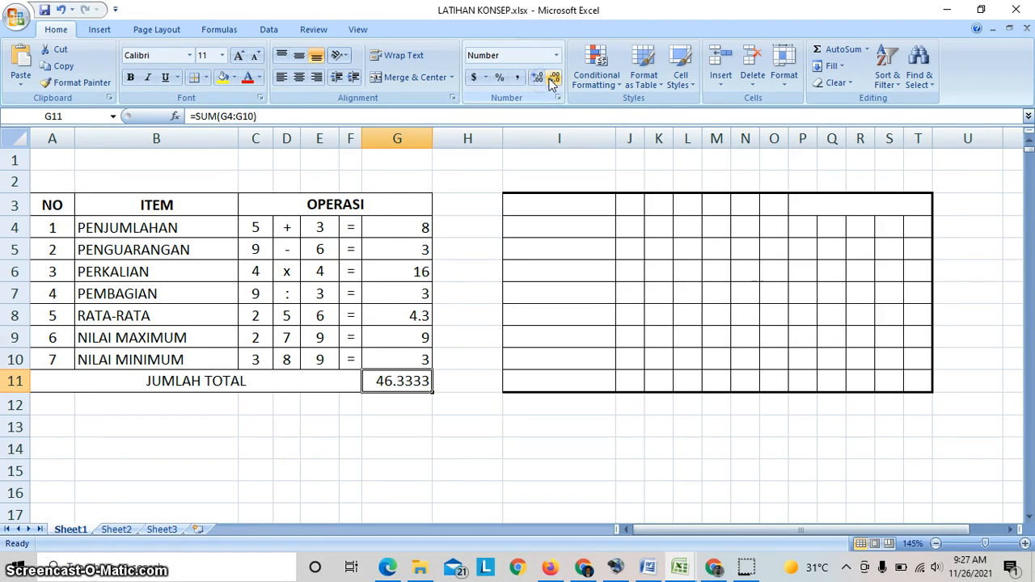
pyautogui.doubleClick(554, 77)
pyautogui.click(476, 348)
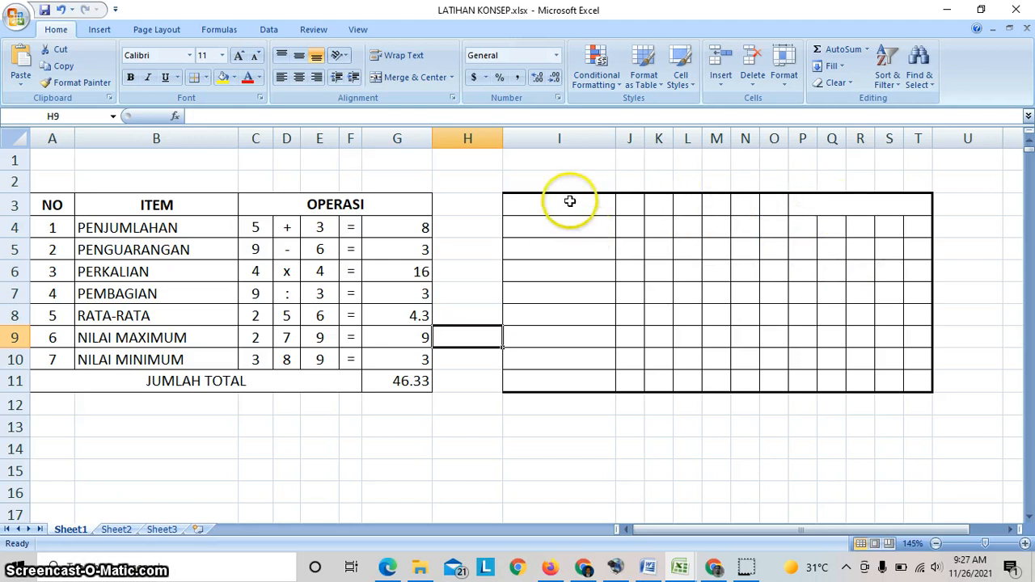
# - Merge and center cells I3:I6 in the empty bordered table
pyautogui.click(836, 206)
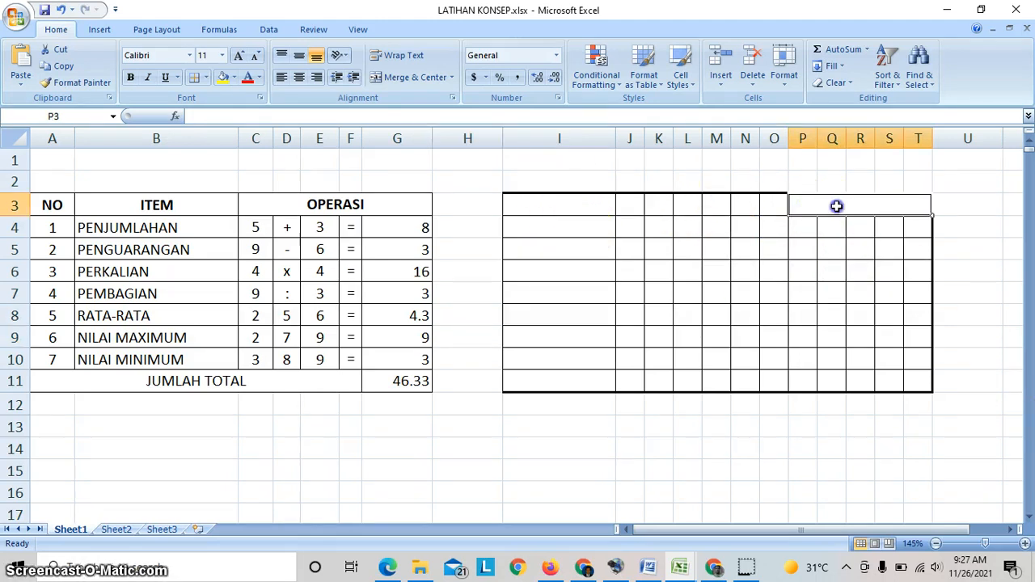
pyautogui.moveTo(568, 201); pyautogui.dragTo(570, 280)
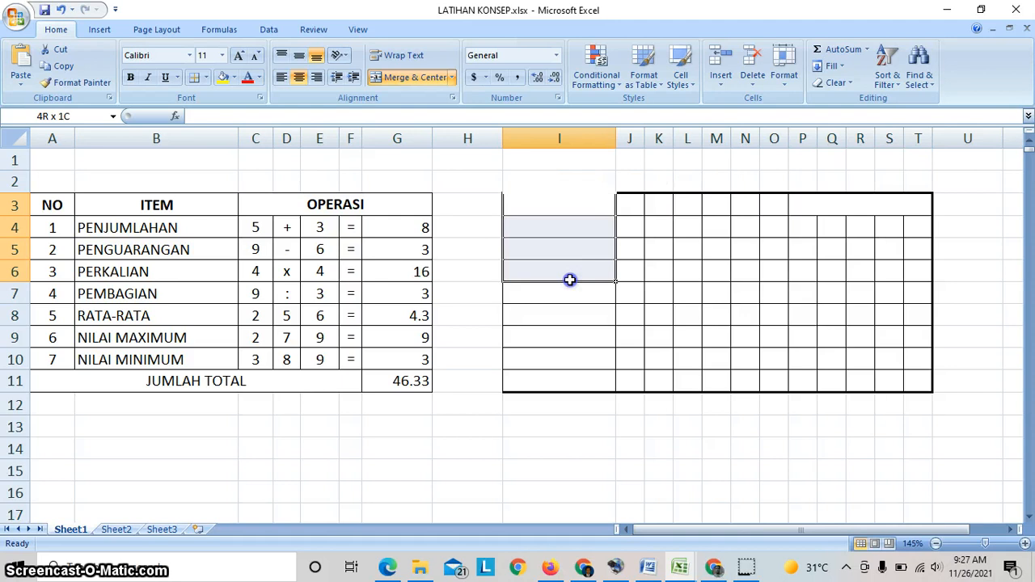
pyautogui.click(414, 77)
pyautogui.click(554, 250)
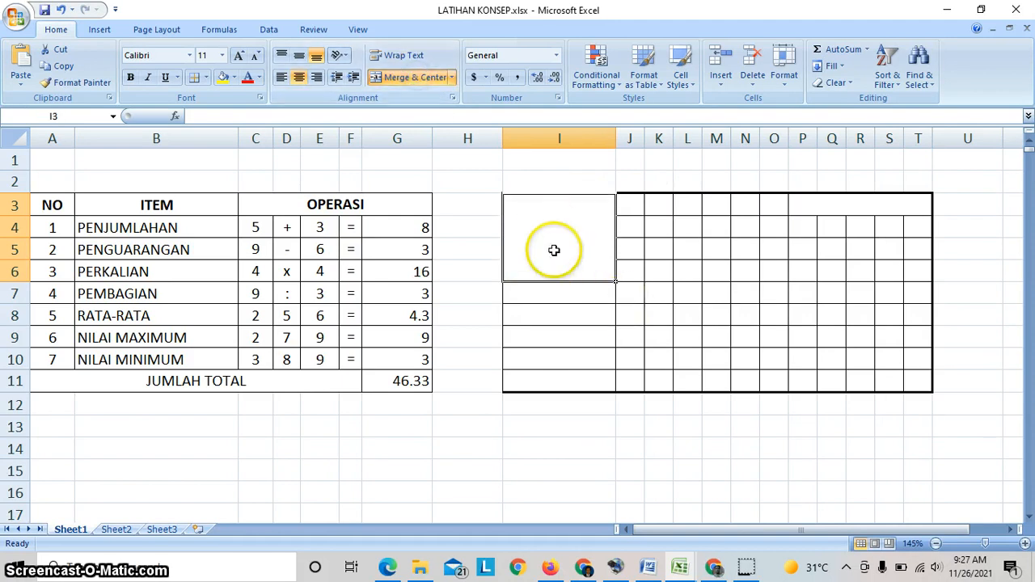
pyautogui.click(599, 327)
pyautogui.click(570, 237)
pyautogui.click(657, 245)
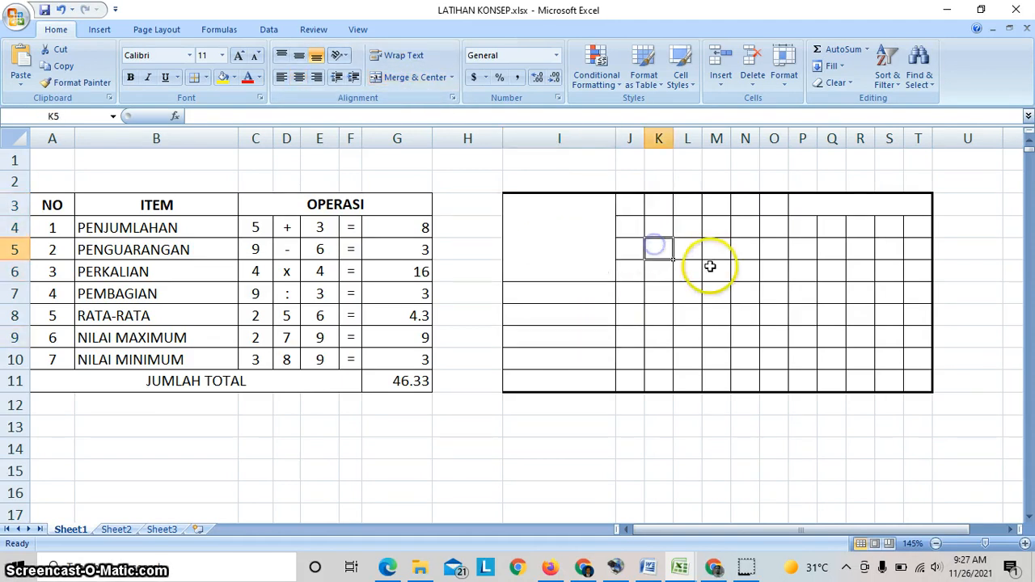
# - Merge and center the block M6:P9 inside the empty bordered table
pyautogui.moveTo(710, 267); pyautogui.dragTo(804, 335)
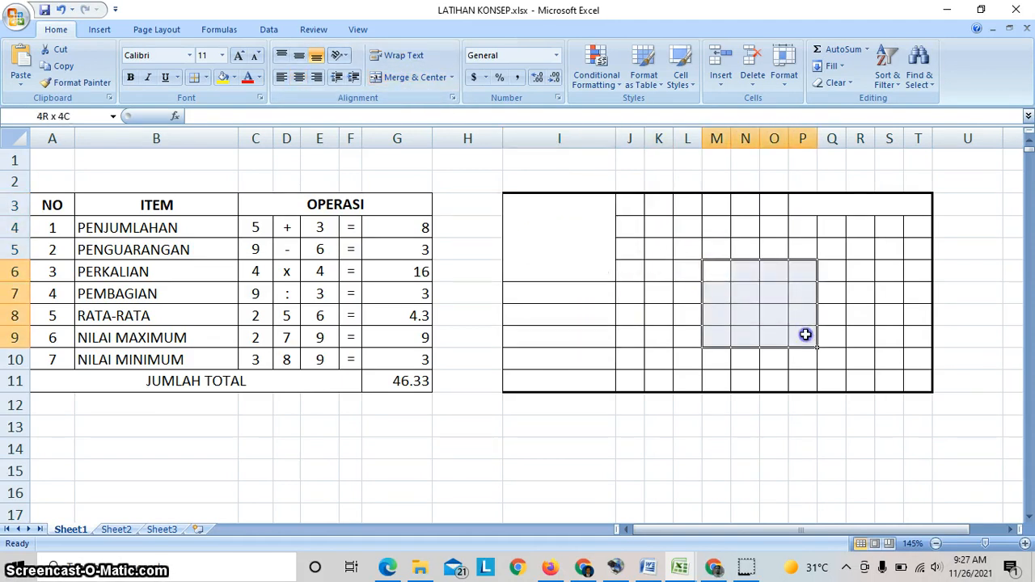
pyautogui.click(392, 79)
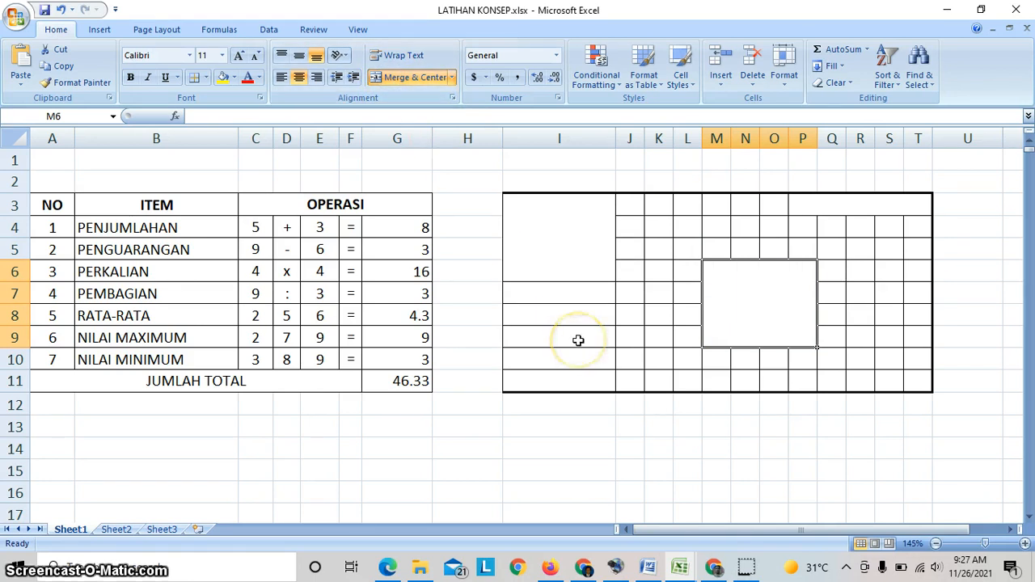
pyautogui.click(471, 448)
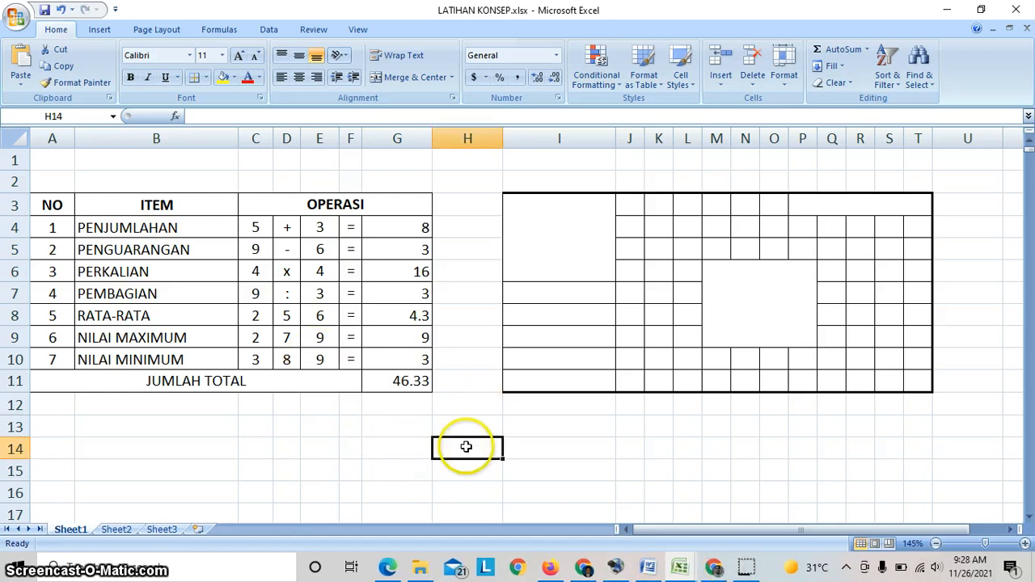
pyautogui.click(457, 390)
pyautogui.moveTo(458, 390); pyautogui.dragTo(461, 404)
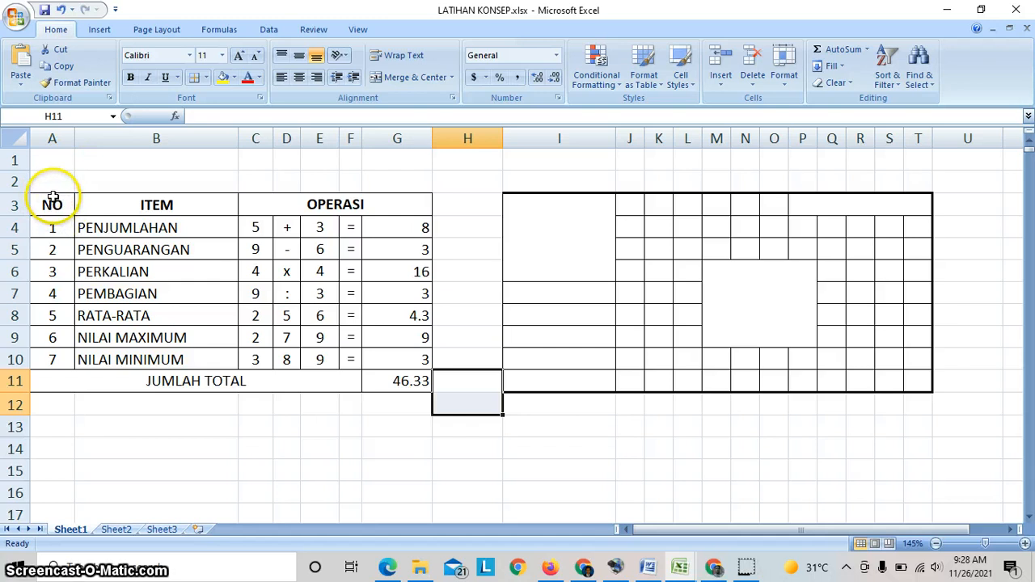
# - Set the print area to the calculation table, A3:G11
pyautogui.moveTo(51, 202); pyautogui.dragTo(368, 382)
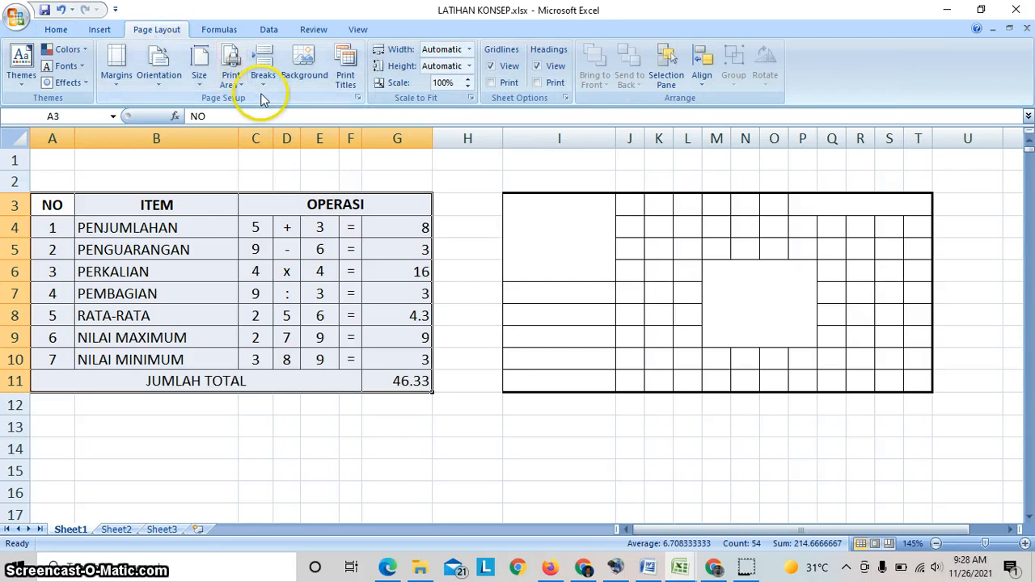
pyautogui.click(234, 84)
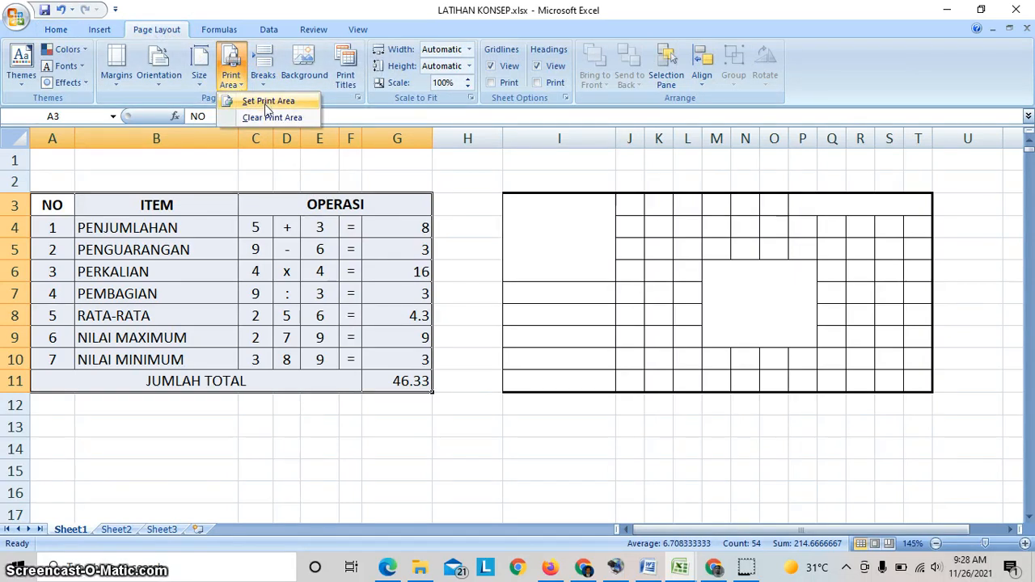
pyautogui.click(268, 101)
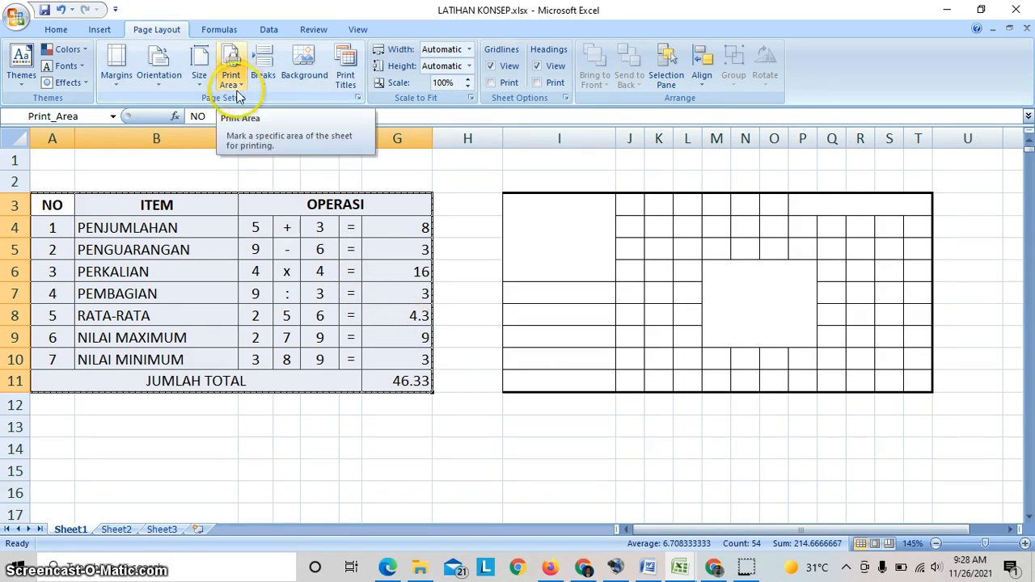
pyautogui.click(286, 296)
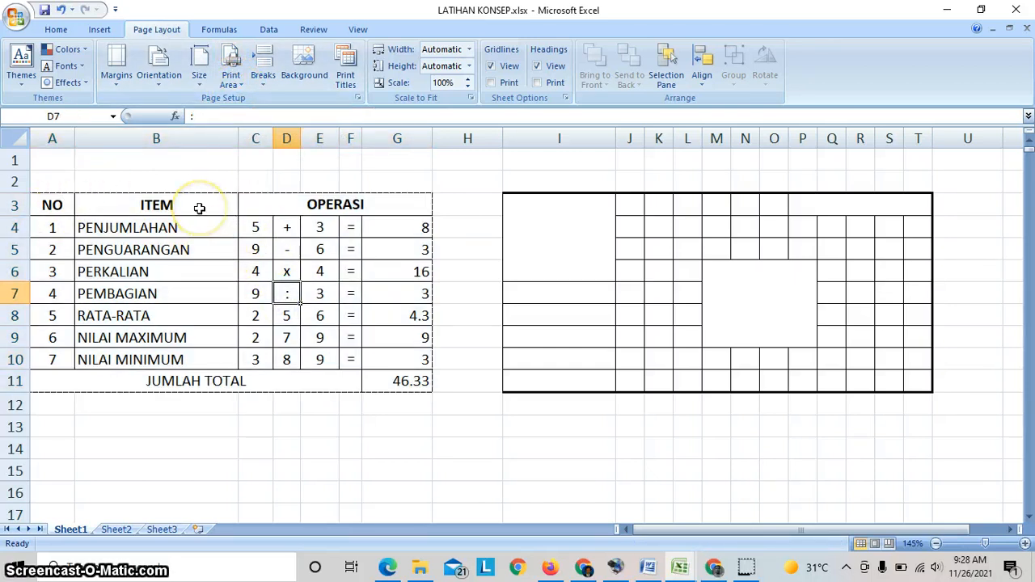
# - Bring up the print settings for the active sheet and dismiss them without printing
pyautogui.hotkey('ctrl', 'p')
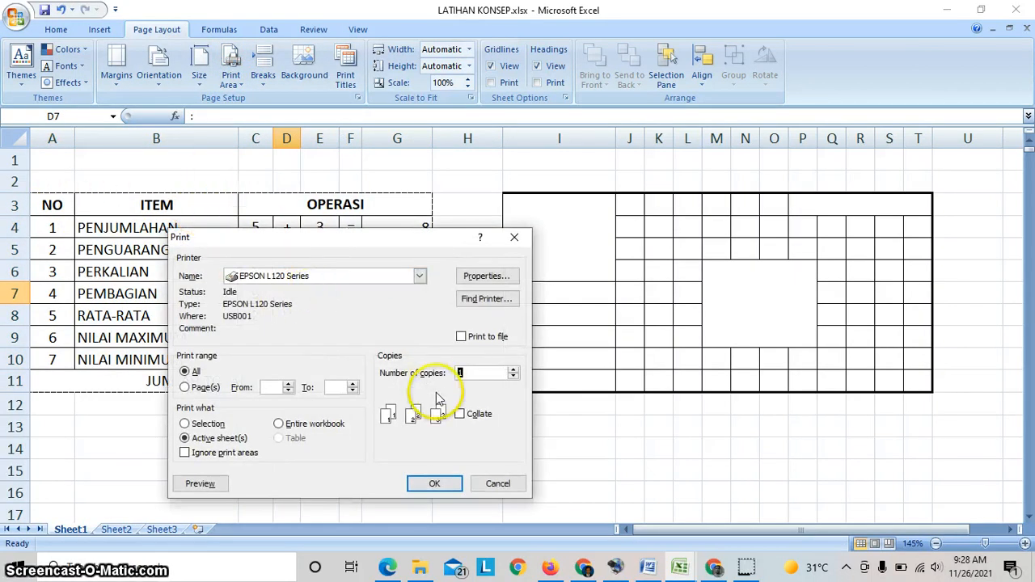
pyautogui.press('Escape')
pyautogui.click(144, 226)
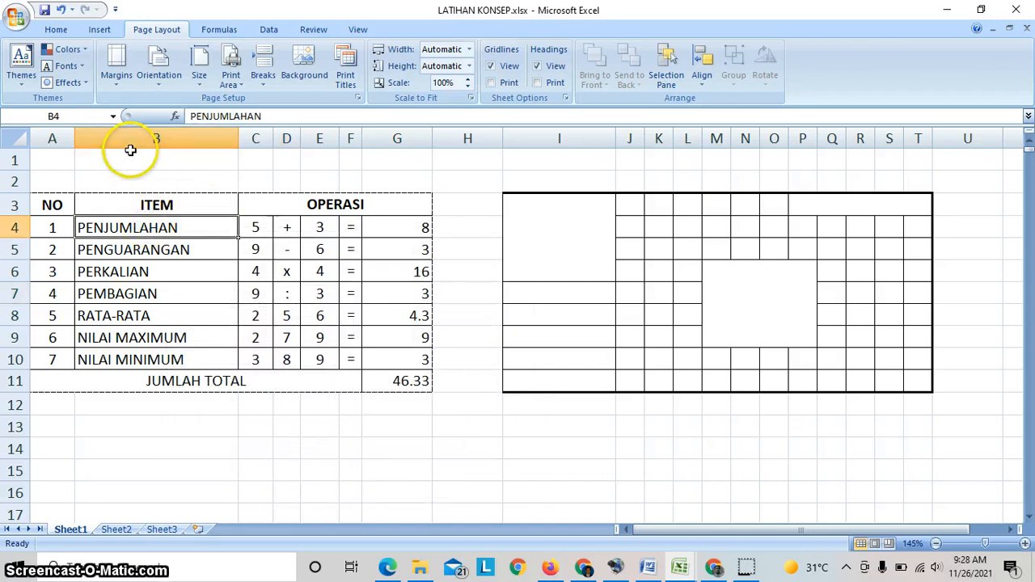
pyautogui.moveTo(51, 203); pyautogui.dragTo(361, 387)
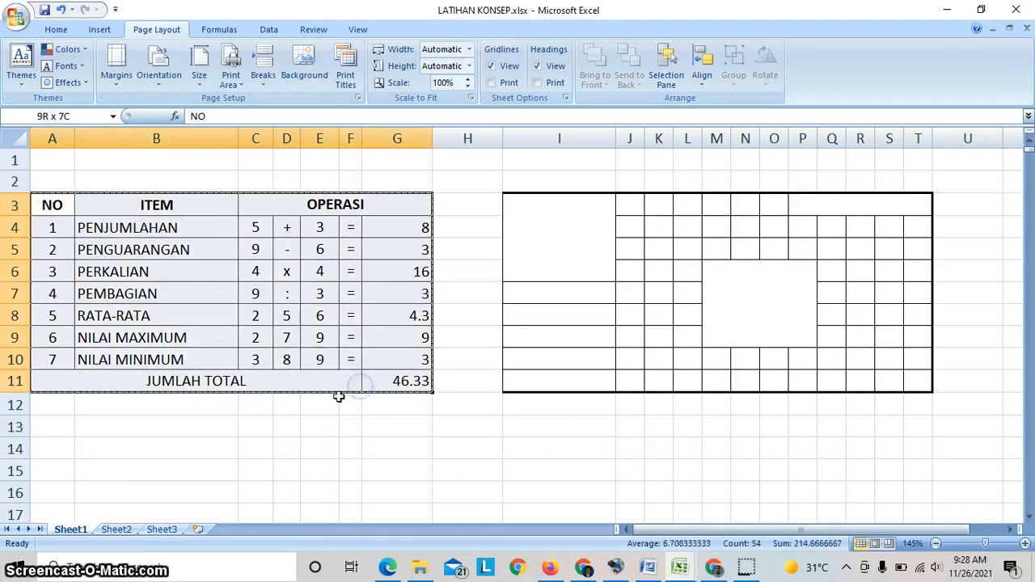
pyautogui.click(307, 419)
pyautogui.moveTo(43, 203); pyautogui.dragTo(351, 370)
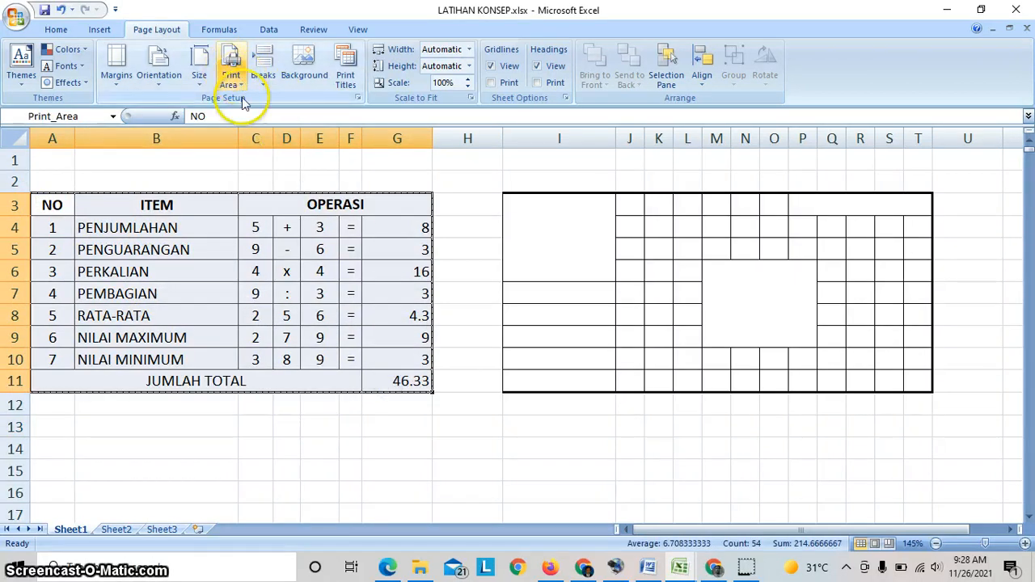
pyautogui.click(330, 458)
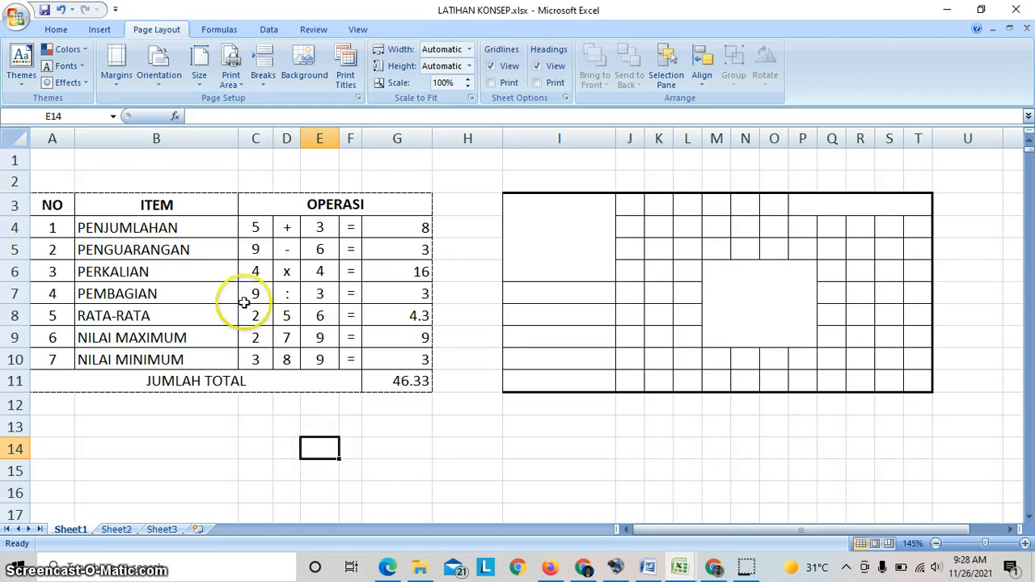
pyautogui.click(52, 205)
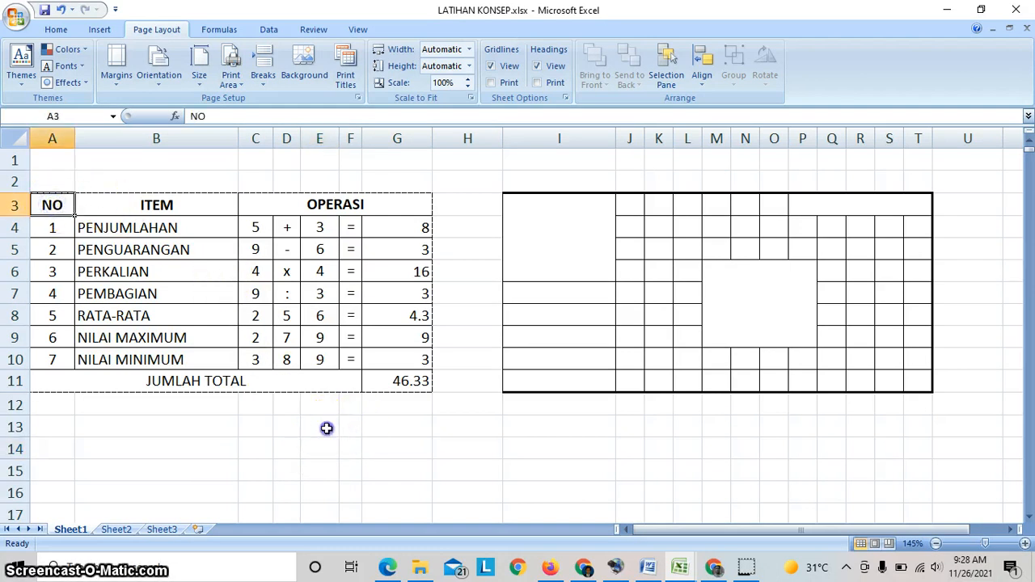
# - Enter the signature placeholder ttd in E13 below the table and the title placeholder judul in A1
pyautogui.click(327, 427)
pyautogui.write('ttd')
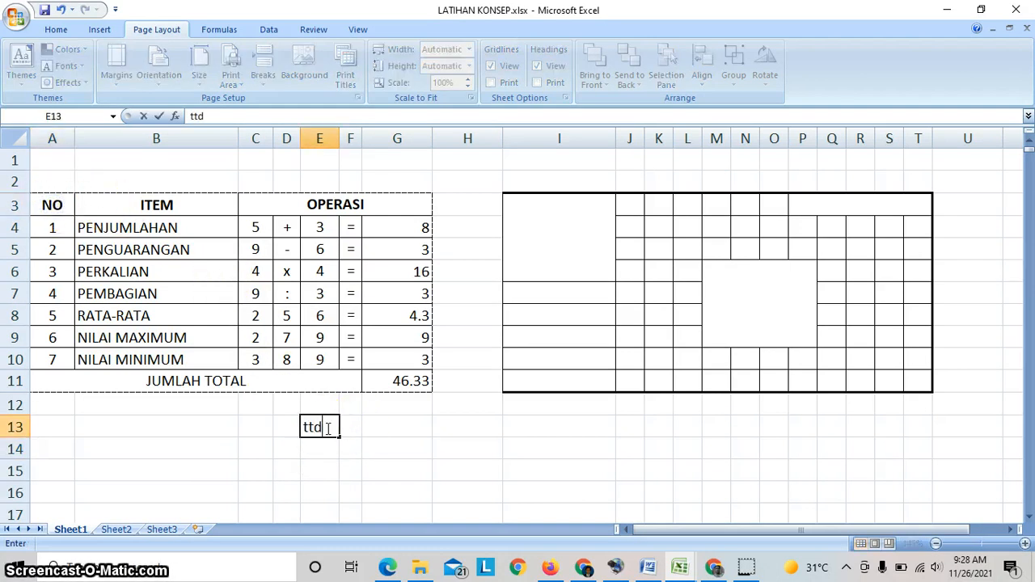
pyautogui.click(347, 447)
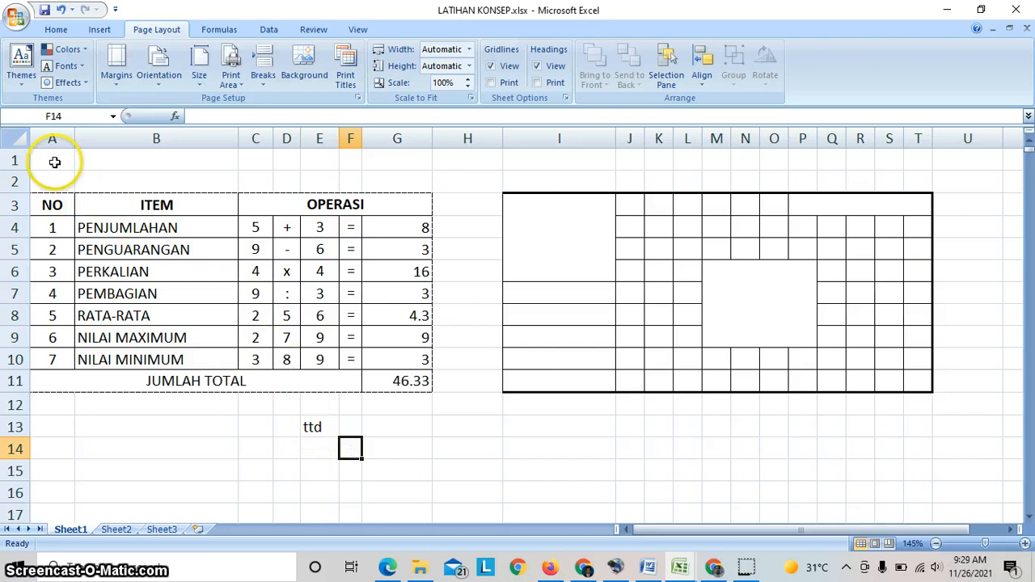
pyautogui.click(54, 162)
pyautogui.write('judul')
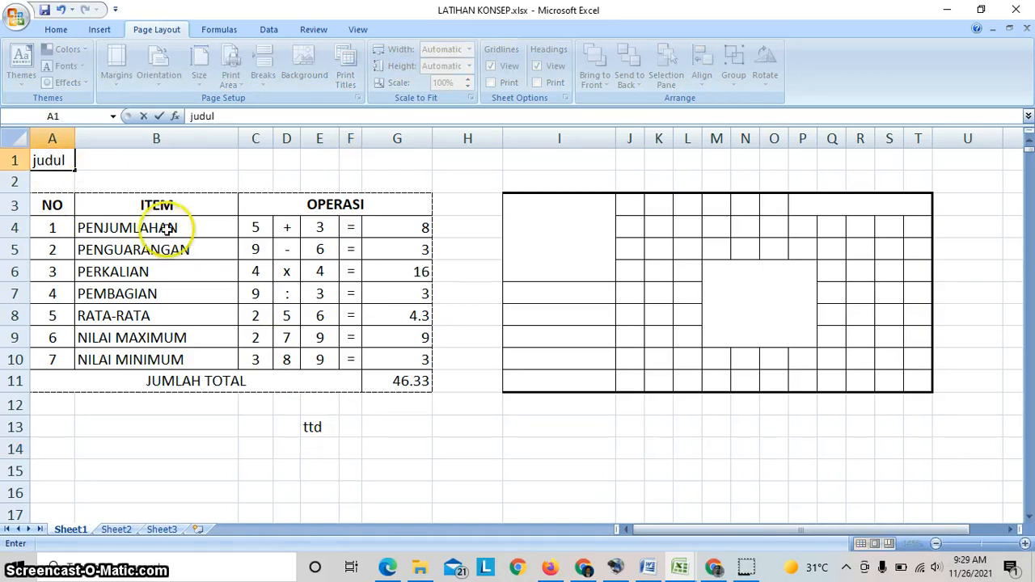
pyautogui.click(166, 229)
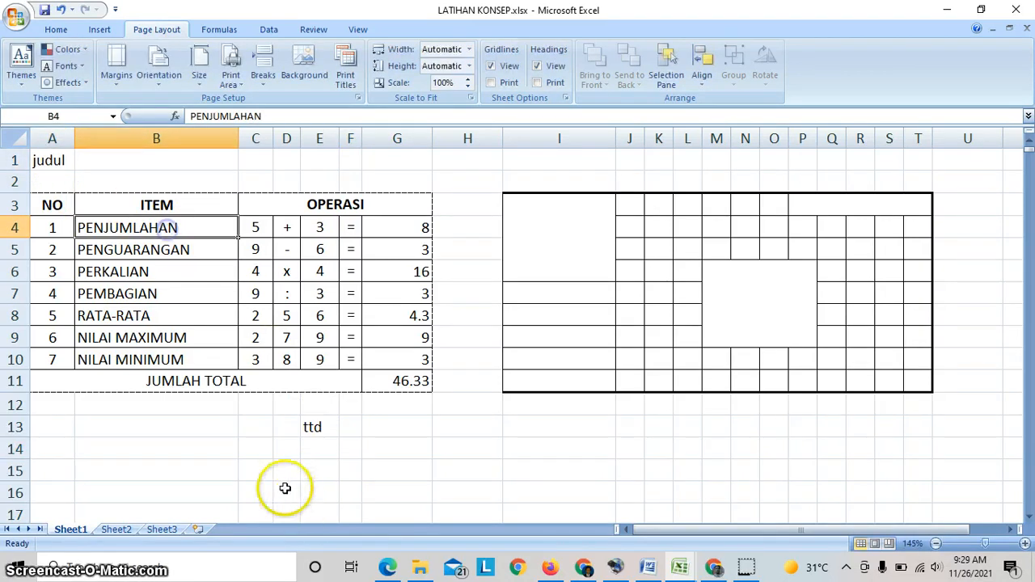
# - Set the print area to A1:G15, covering the title, the table and the signature text
pyautogui.moveTo(69, 167); pyautogui.dragTo(409, 465)
pyautogui.click(230, 74)
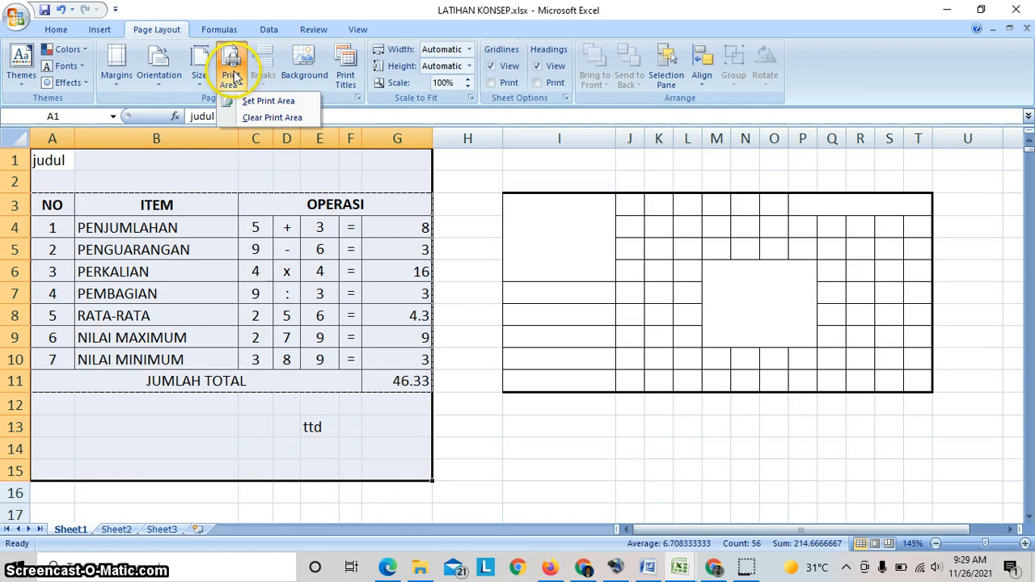
pyautogui.click(156, 28)
pyautogui.click(231, 81)
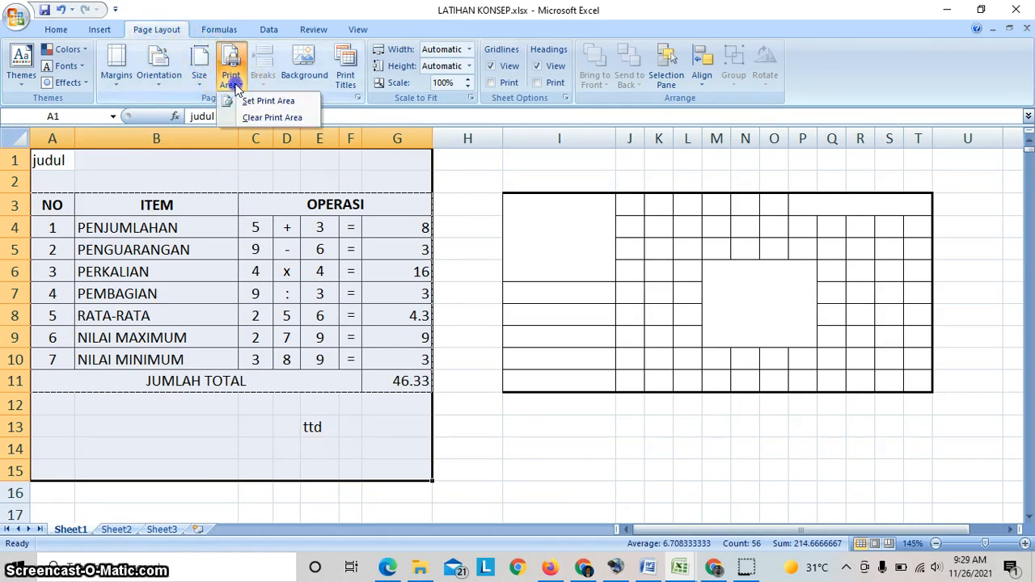
pyautogui.click(255, 100)
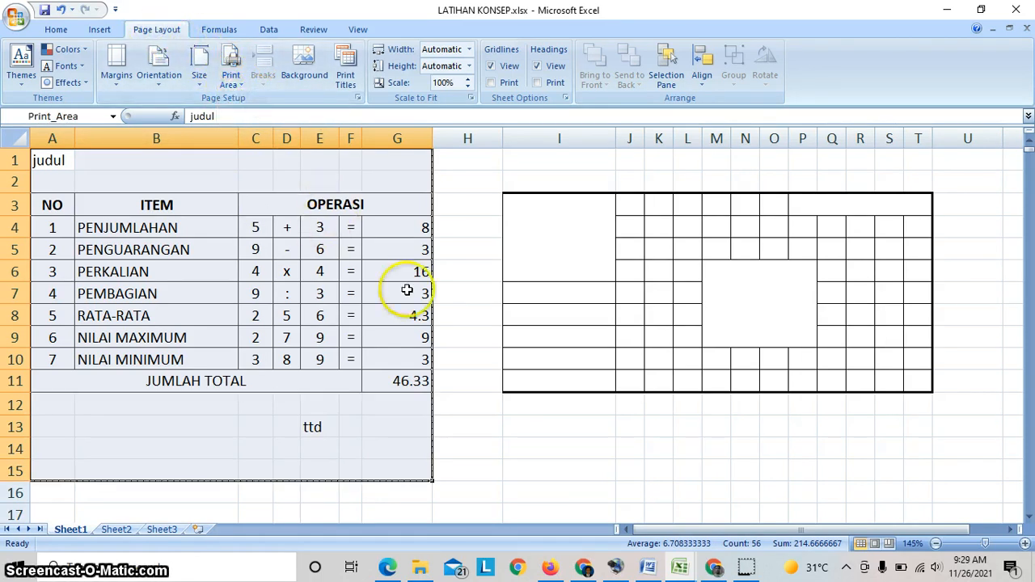
pyautogui.click(441, 403)
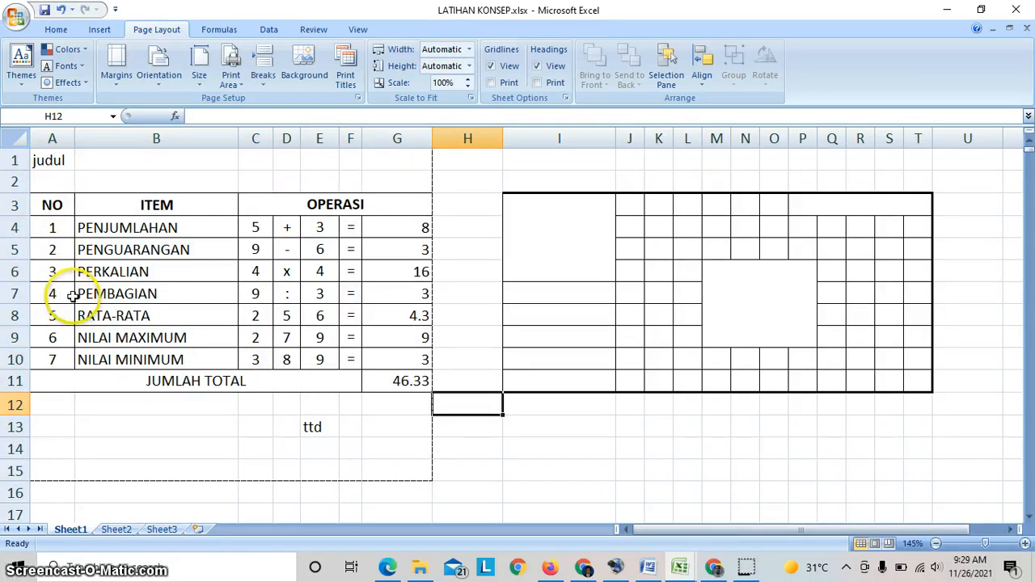
# - Check how the print area looks on the page in Print Preview, and return to the sheet
pyautogui.click(14, 22)
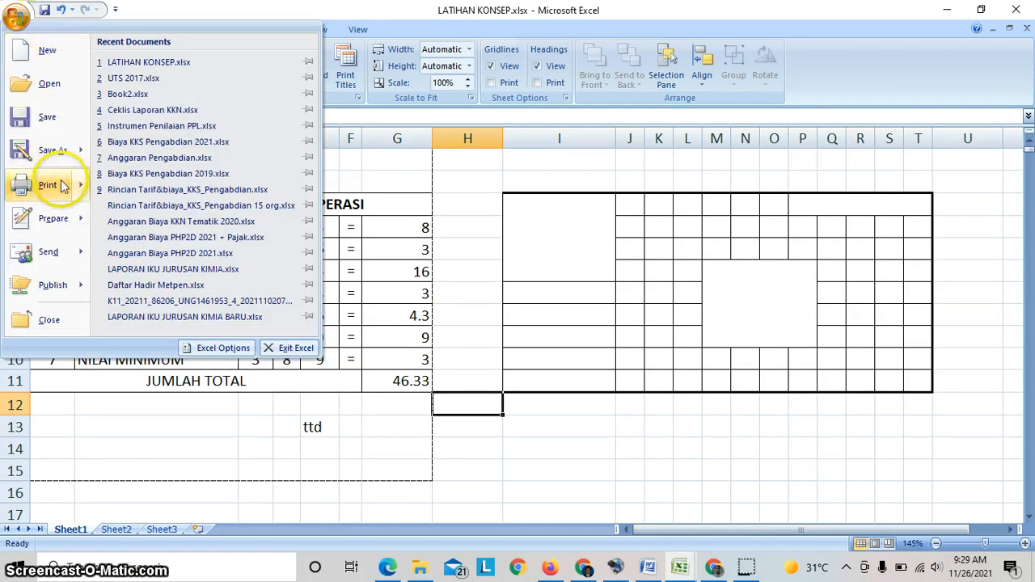
pyautogui.moveTo(73, 187)
pyautogui.click(143, 159)
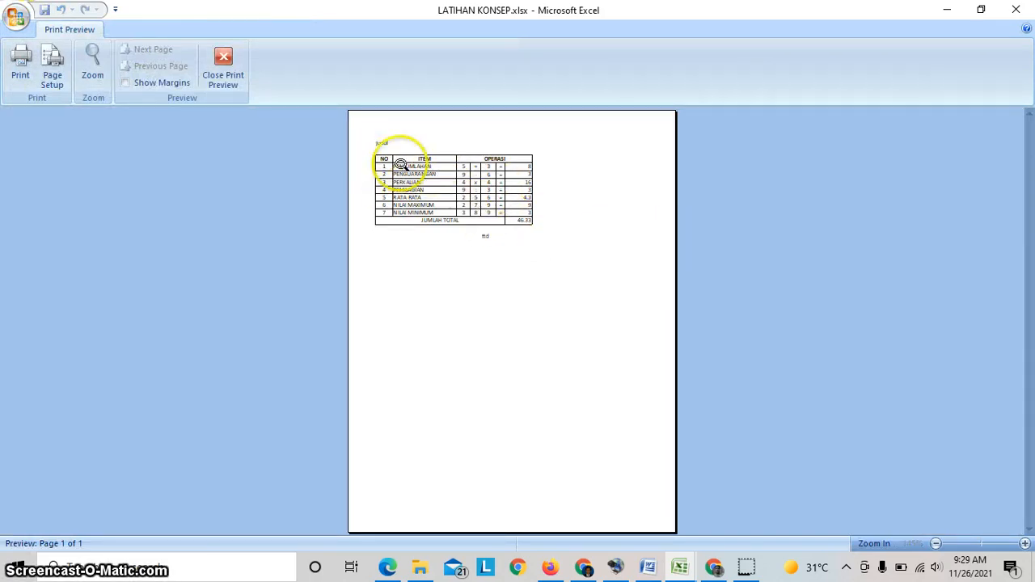
pyautogui.press('Escape')
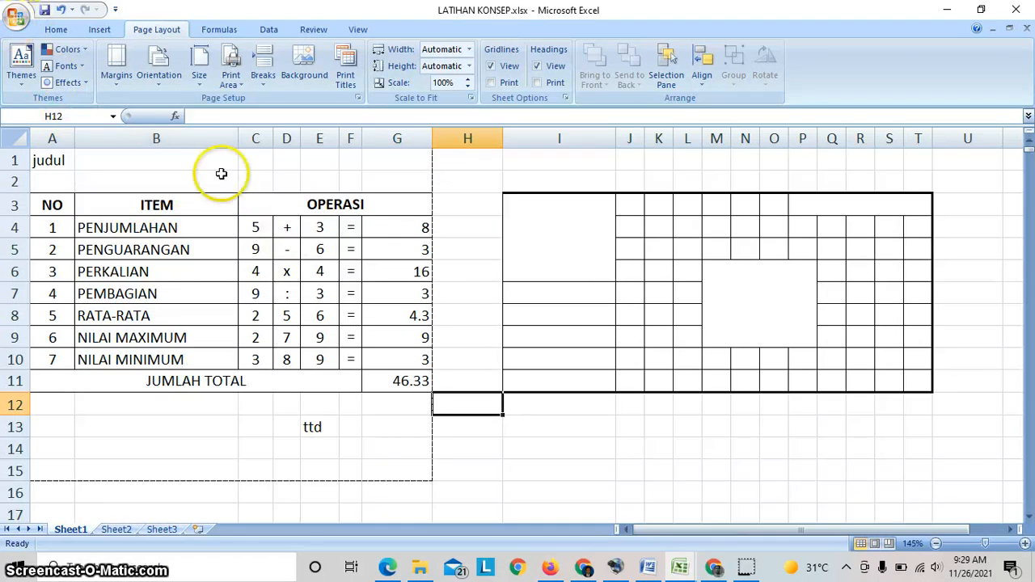
# - Reopen the print preview and bring up its Page Setup options
pyautogui.click(11, 17)
pyautogui.moveTo(63, 186)
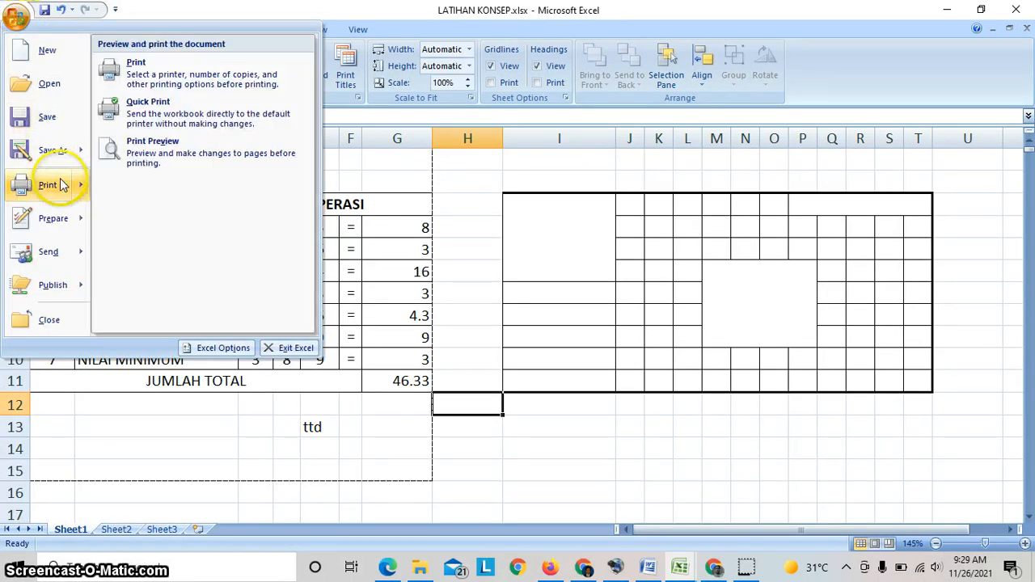
pyautogui.click(162, 158)
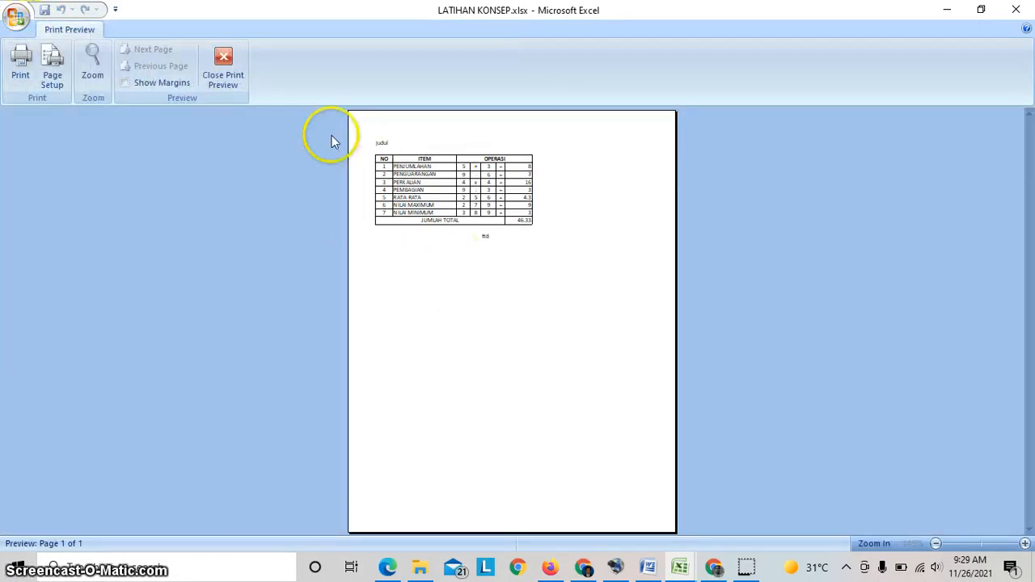
pyautogui.click(52, 81)
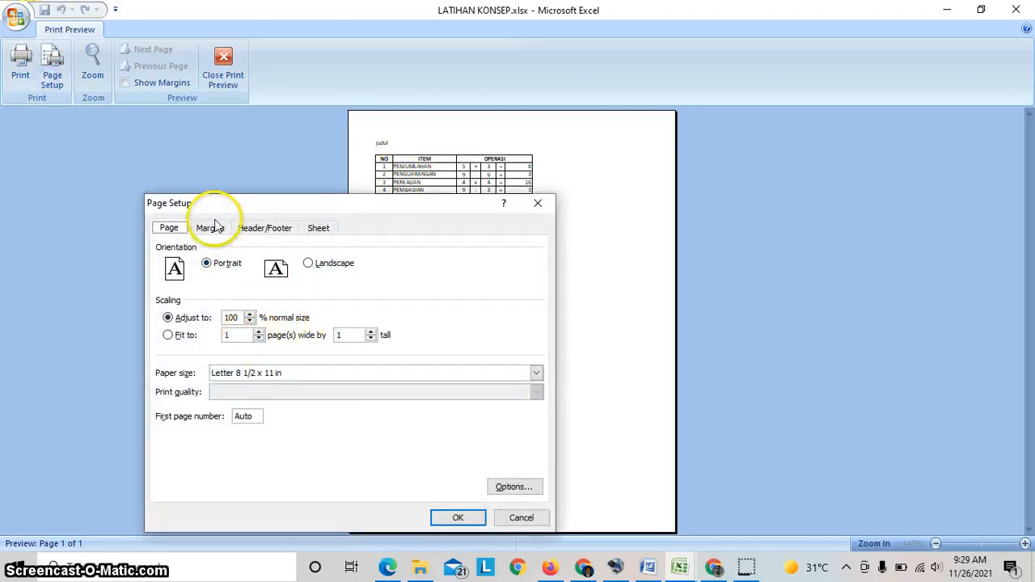